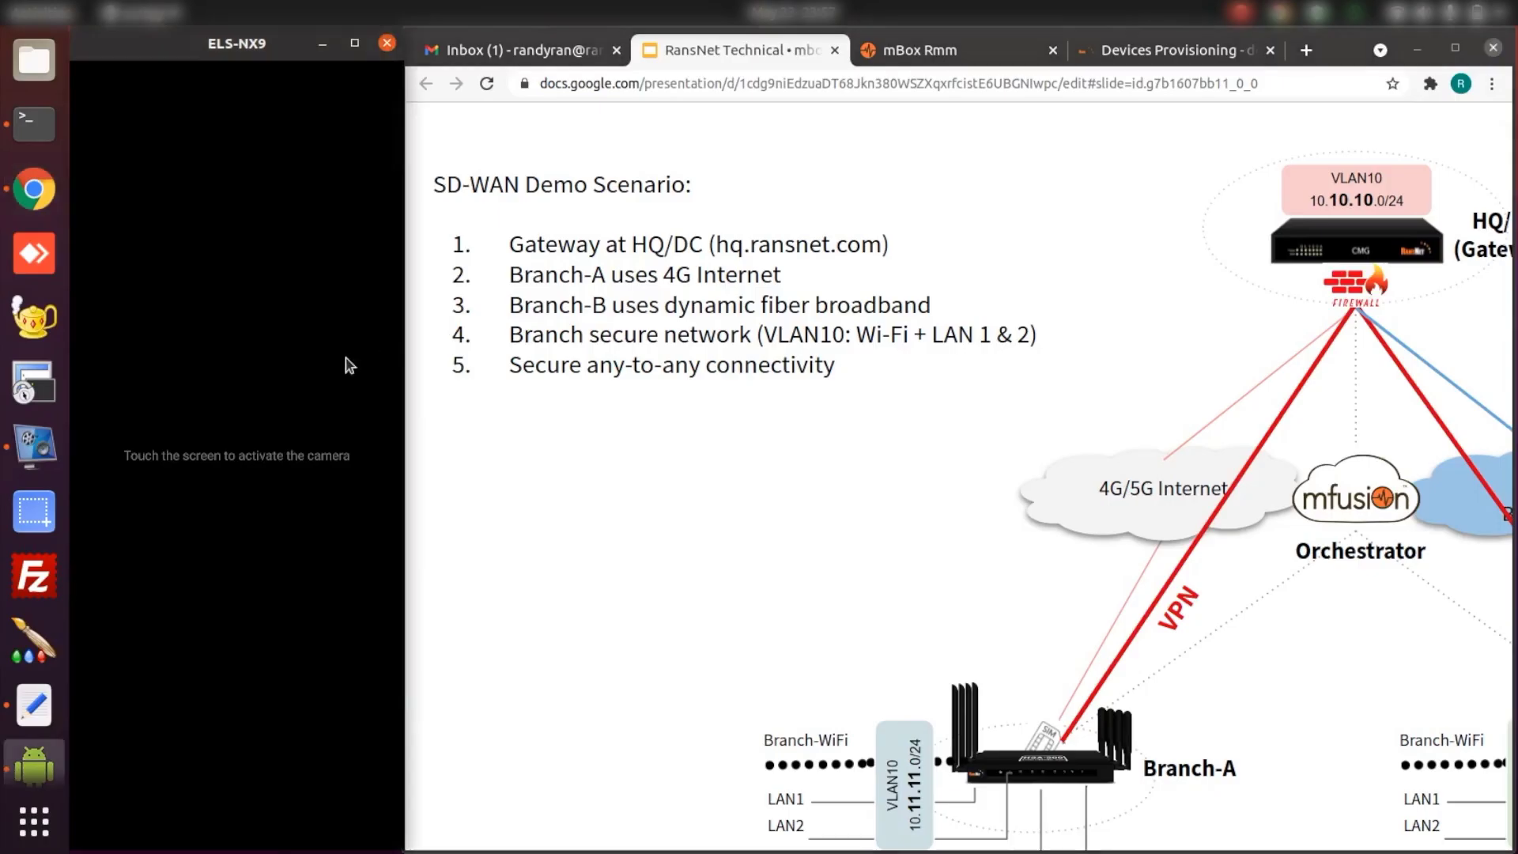
Exit the slideshow to show slide 68, the SD-WAN Demo Scenario, in the editor
left_click(345, 358)
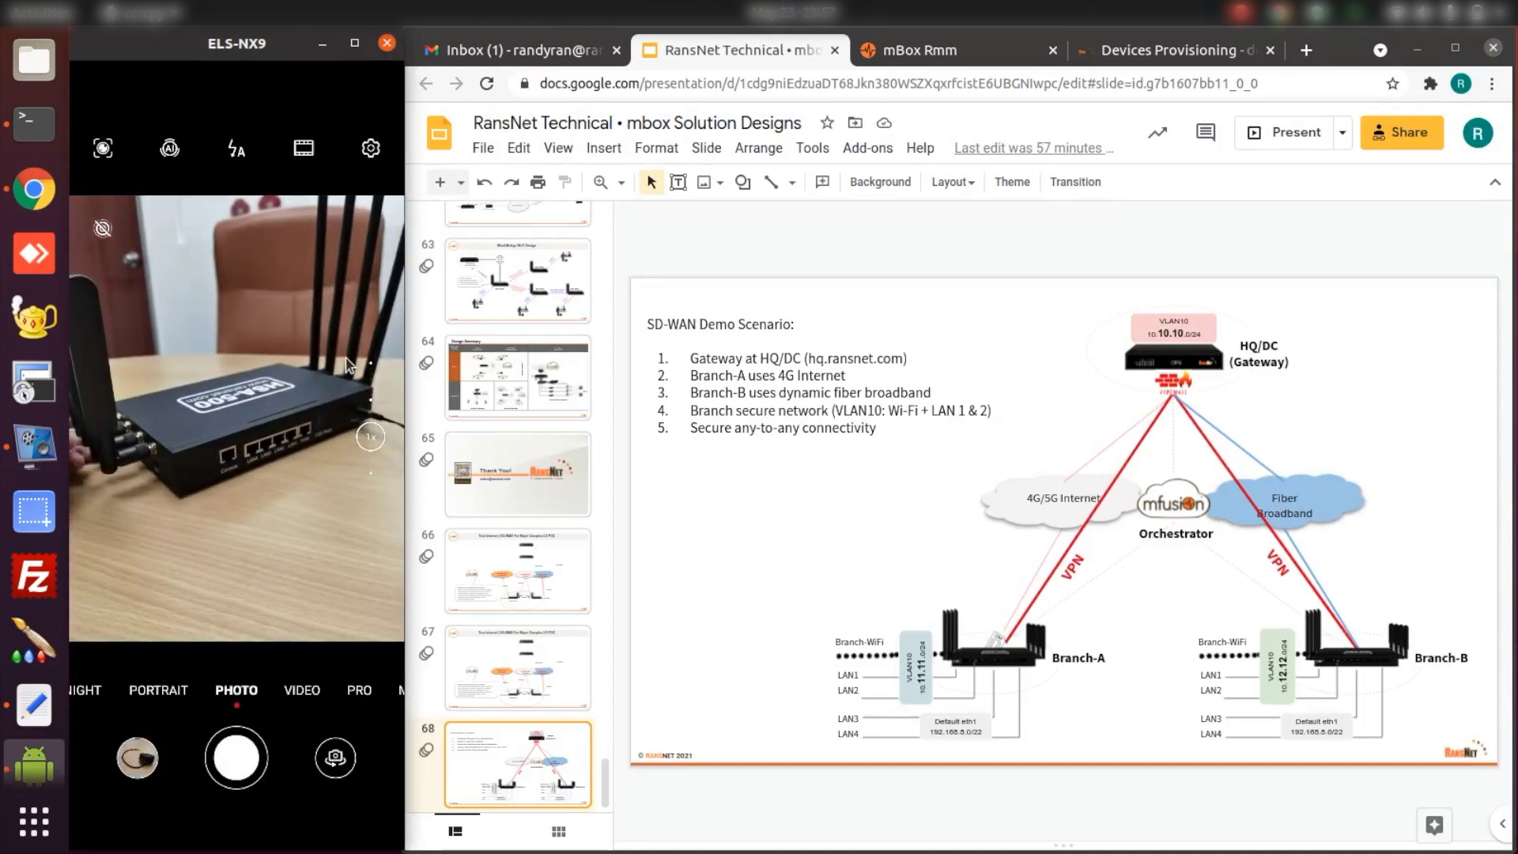
Maximize the browser on the mfusion Hosts page listing Branch-A, Branch-B and DEMO-HQ as UP
left_click(957, 54)
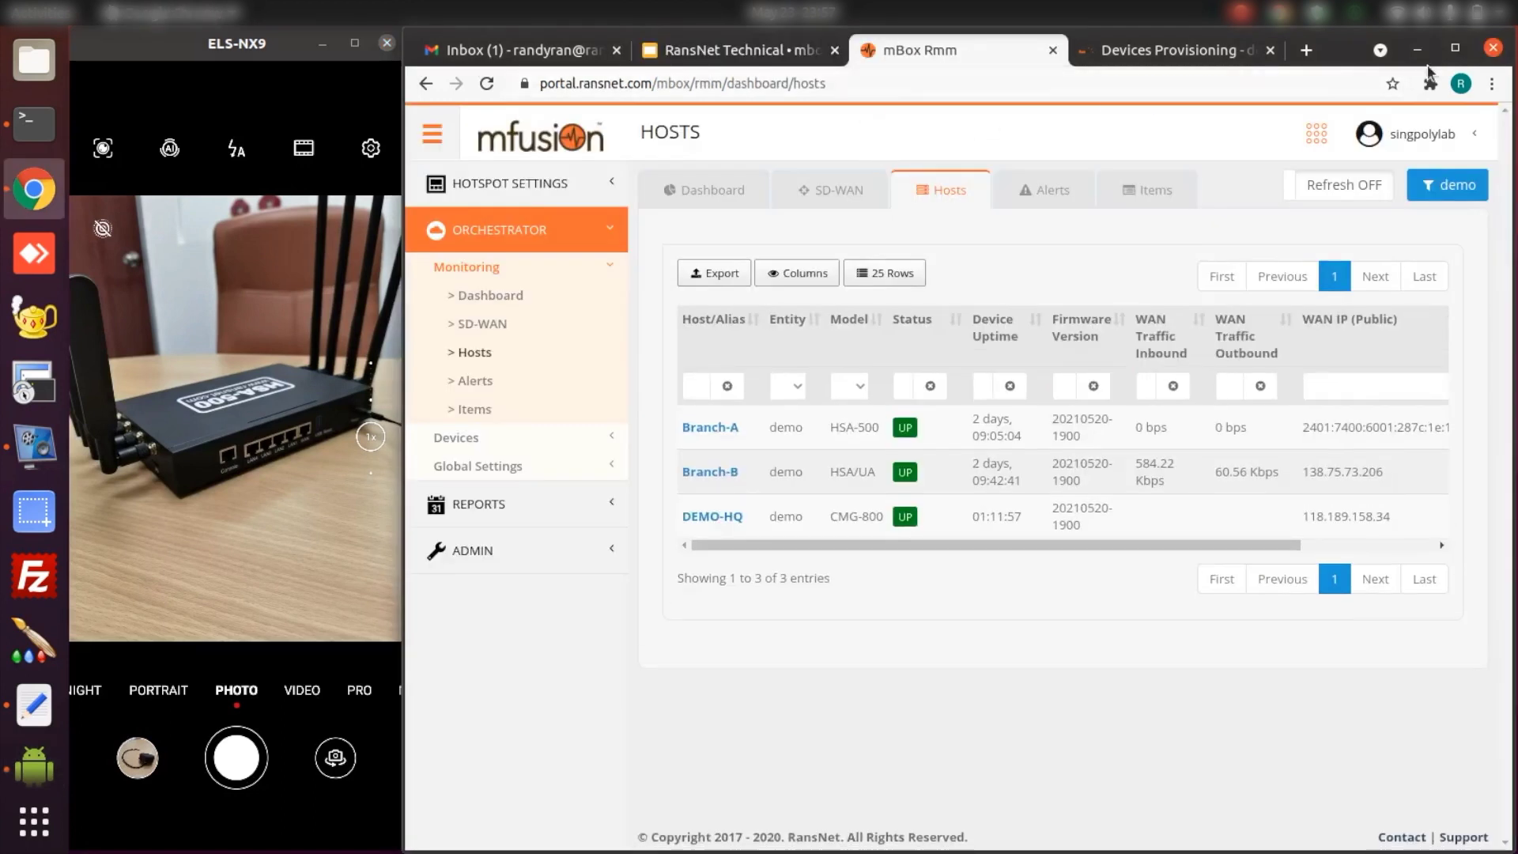
left_click(1455, 48)
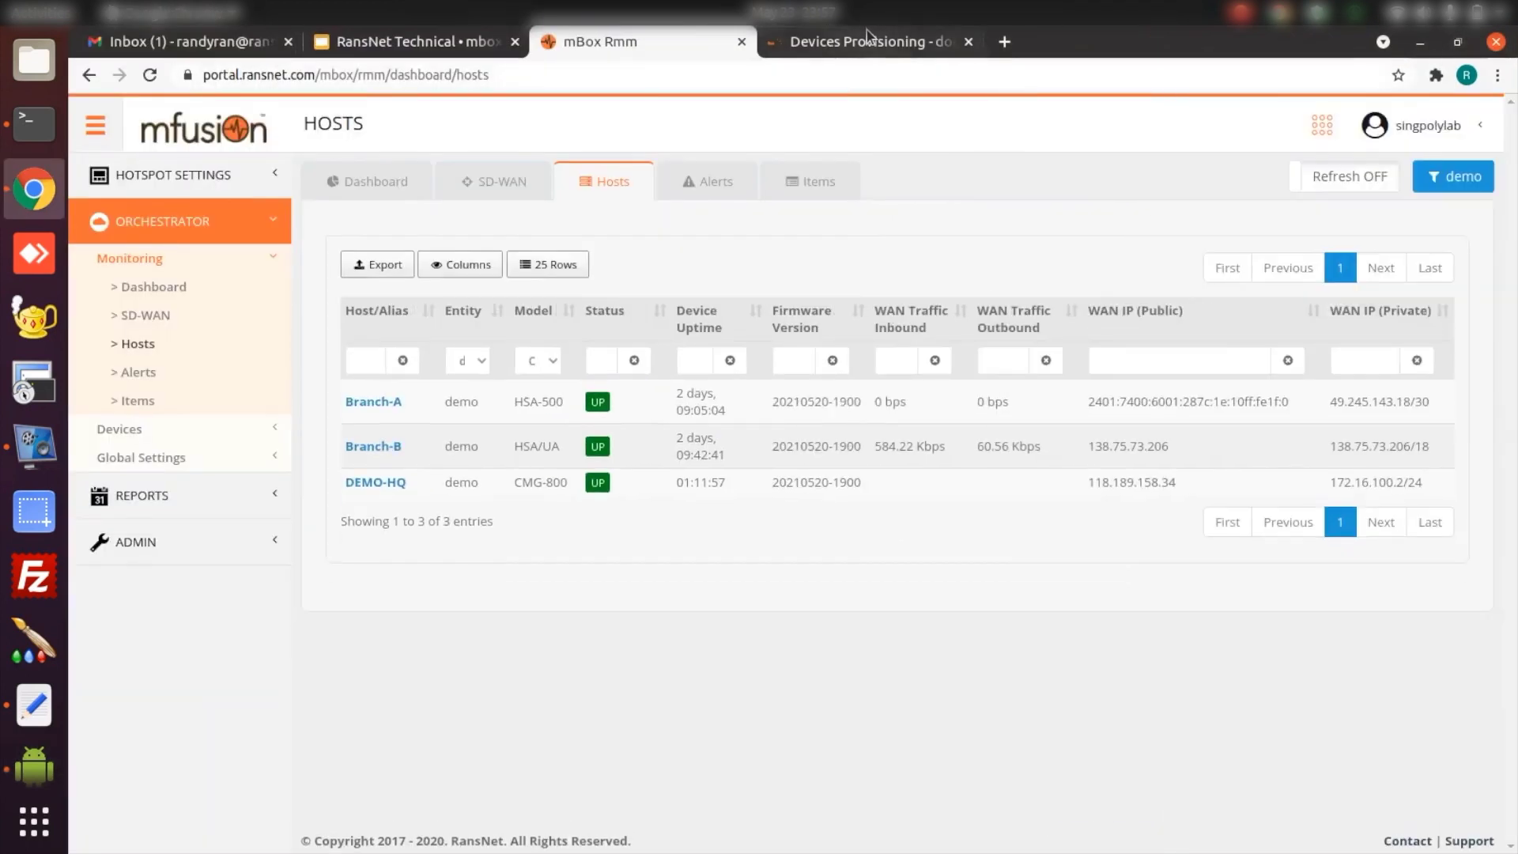
left_click(855, 45)
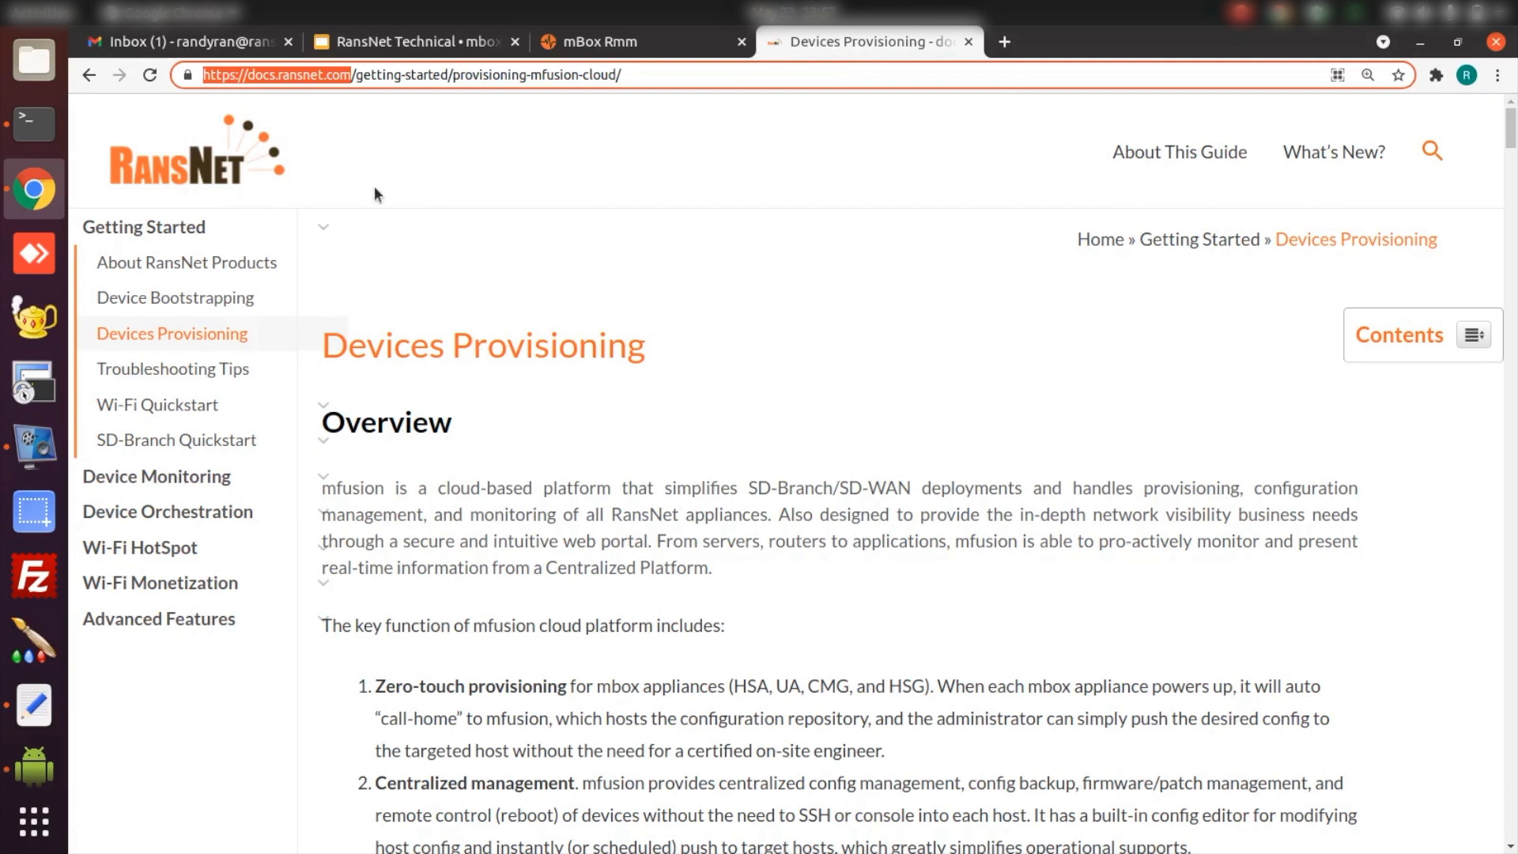
left_click(310, 75)
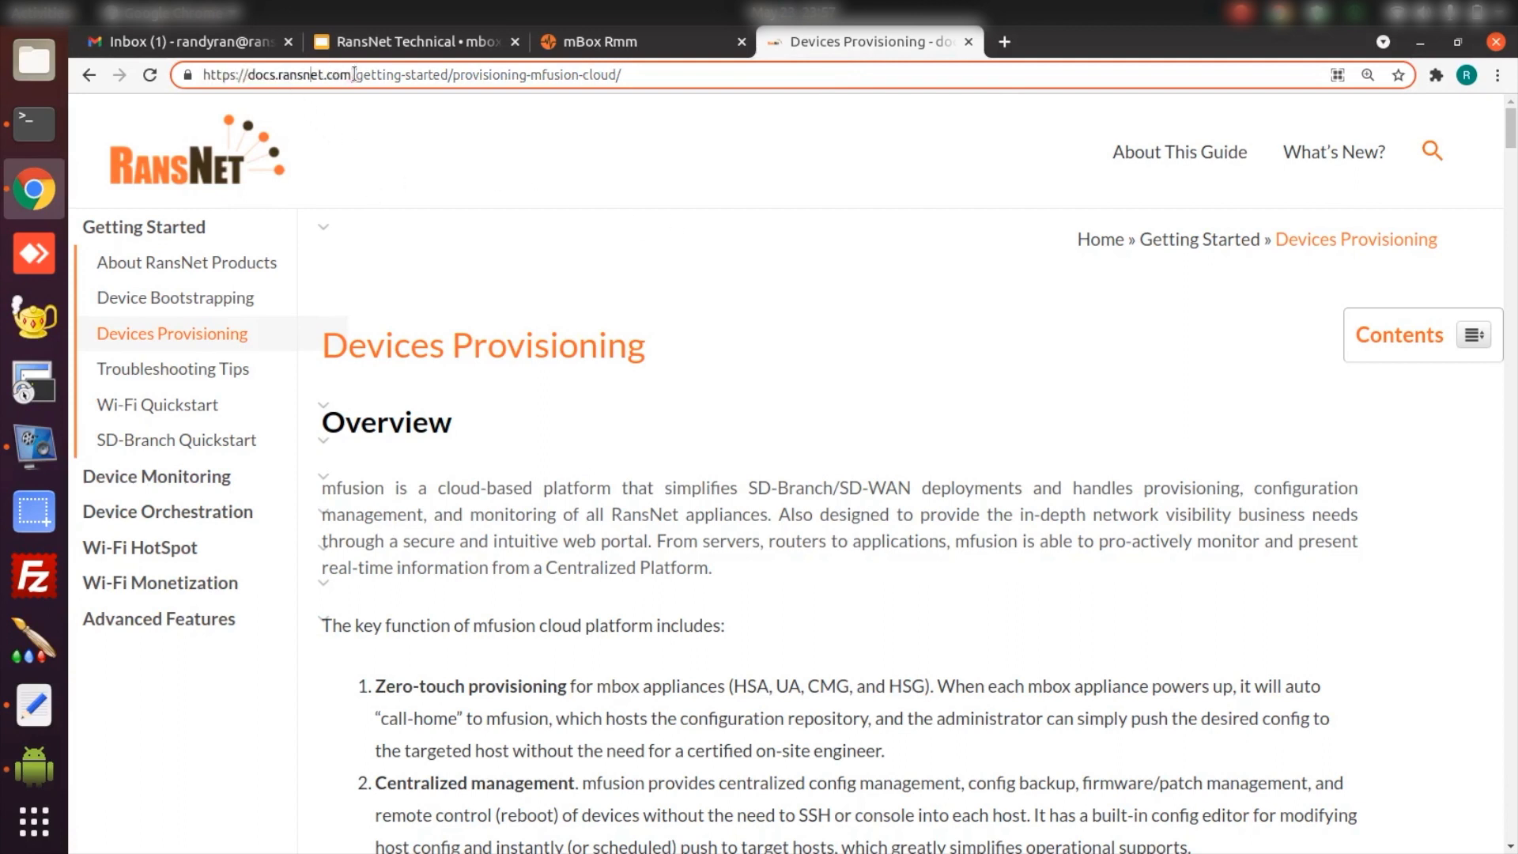
key("ctrl+Page_Up")
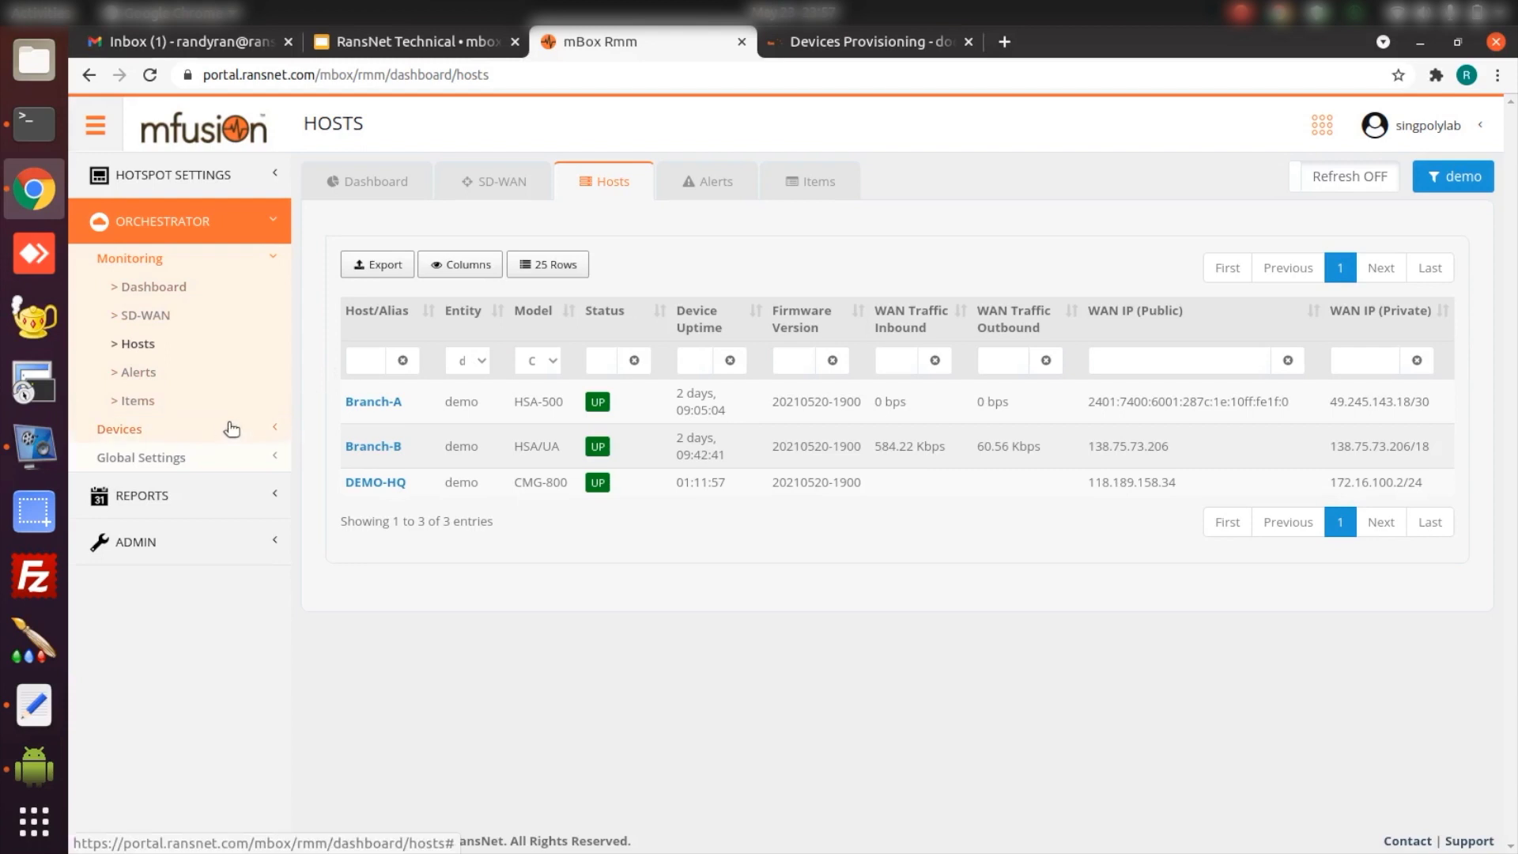
Under Global Settings > Firewall, create and save a policy named Branch_FW
left_click(139, 429)
left_click(135, 376)
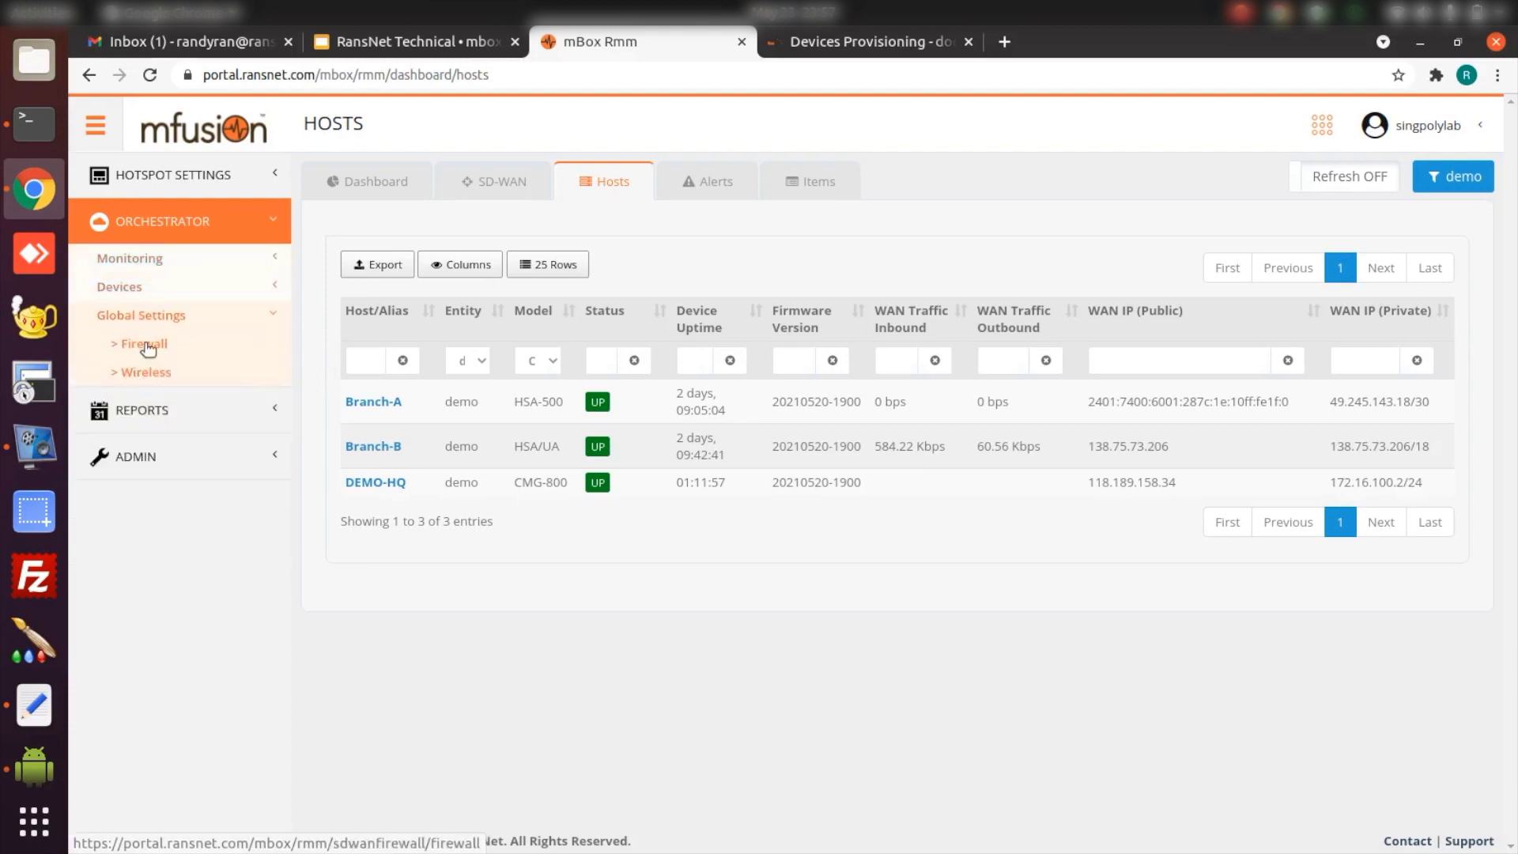
left_click(145, 344)
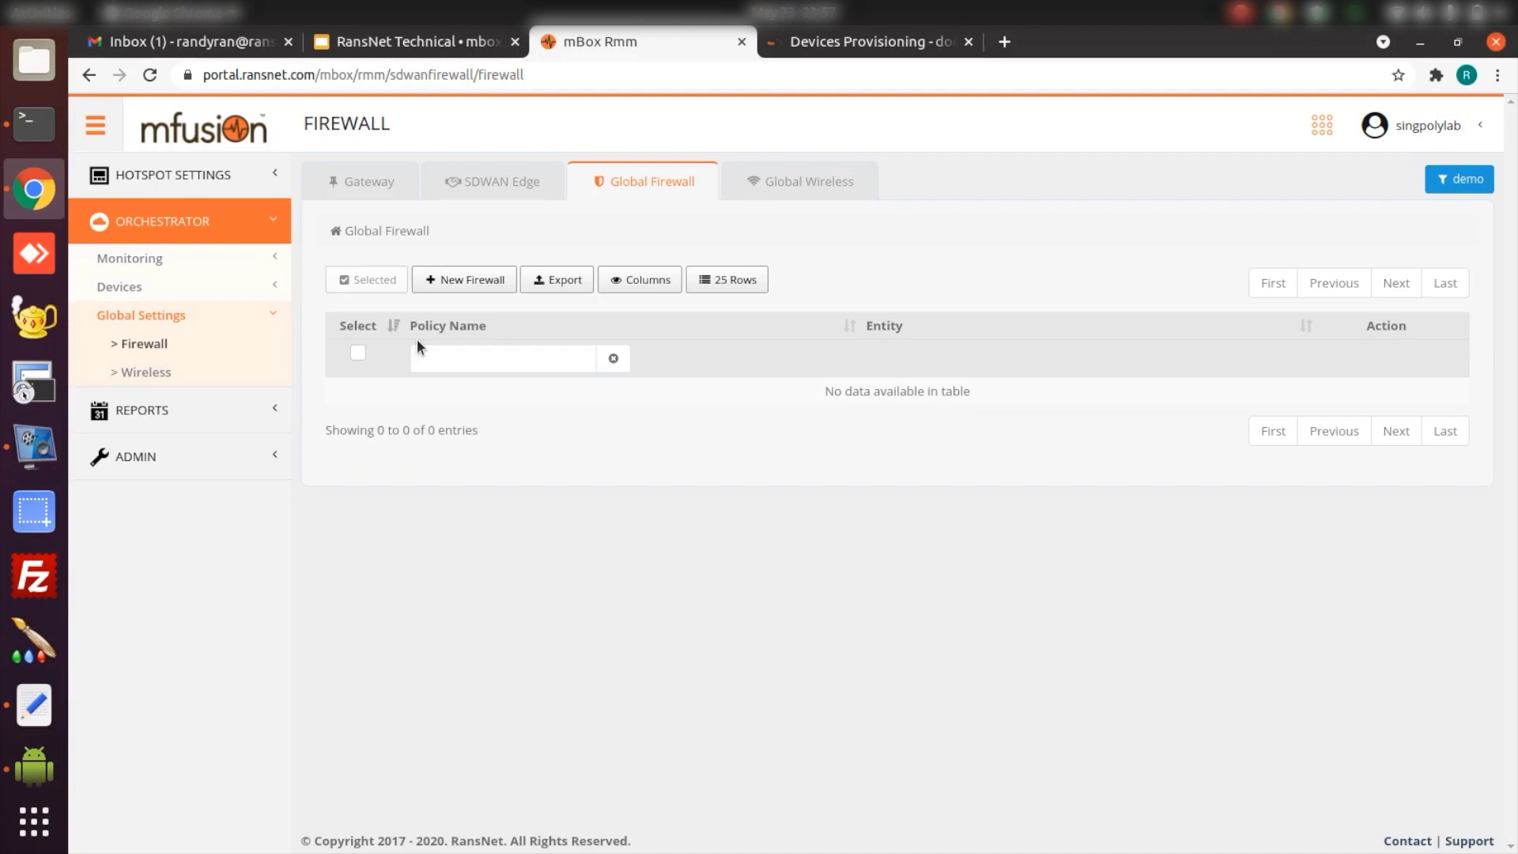
left_click(465, 281)
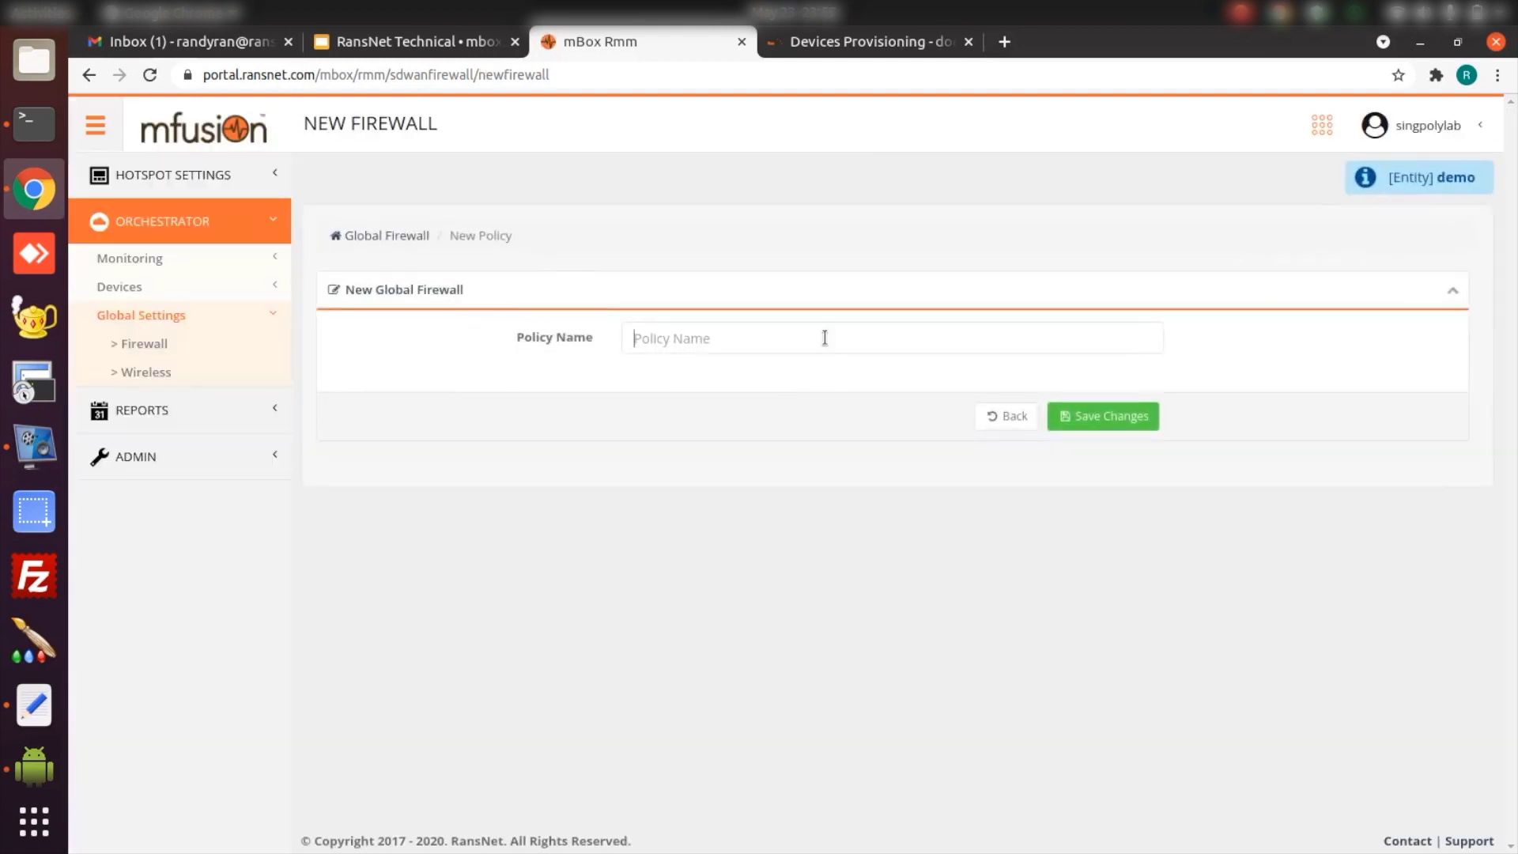
left_click(824, 337)
type("Branch_FW")
left_click(1122, 419)
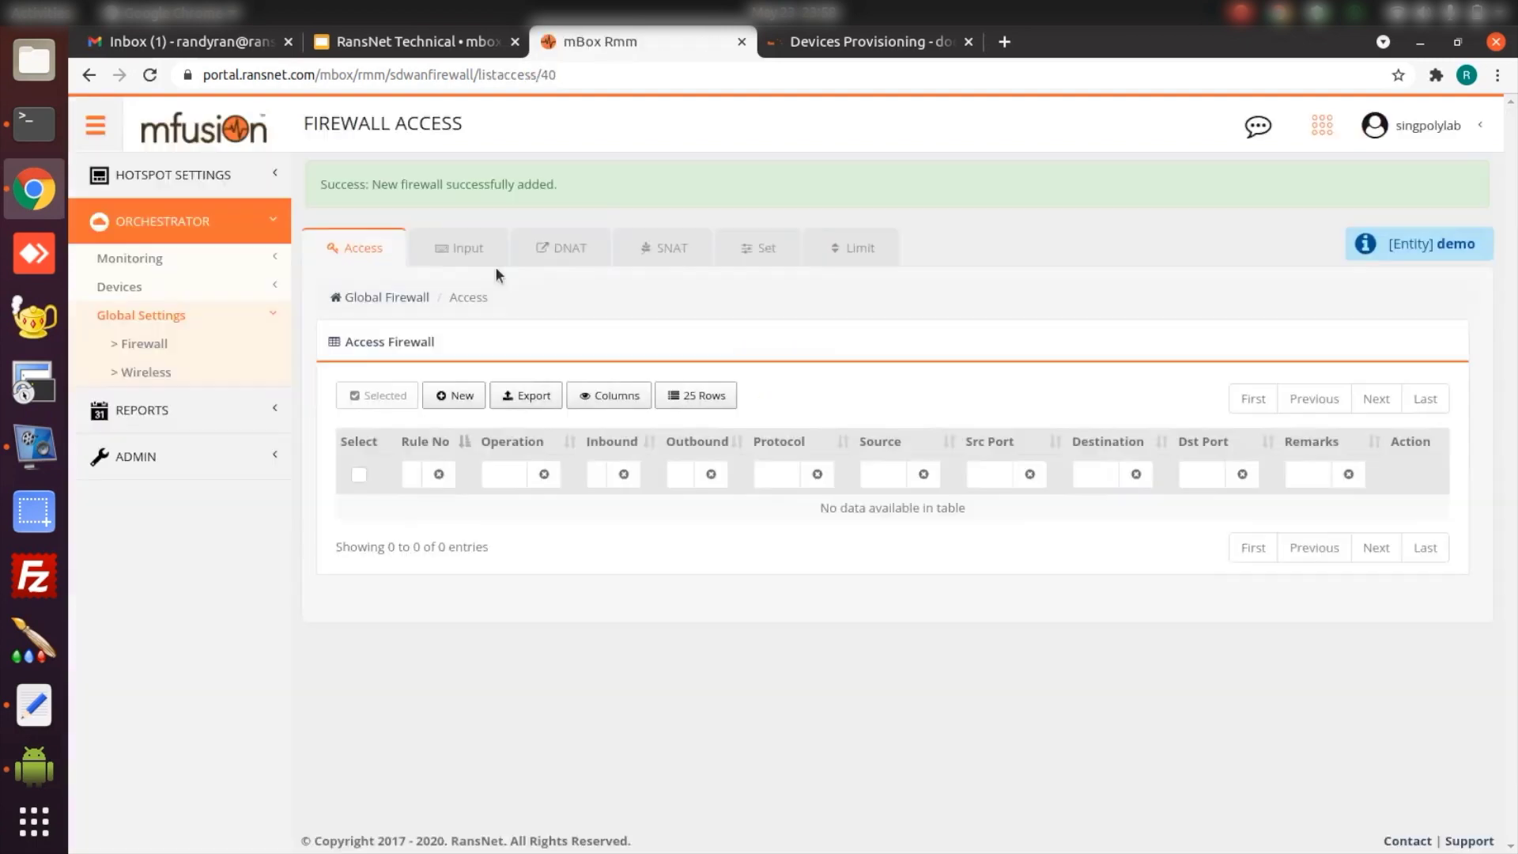
Start a new Input rule numbered 30 with action Permit and direction All
left_click(468, 253)
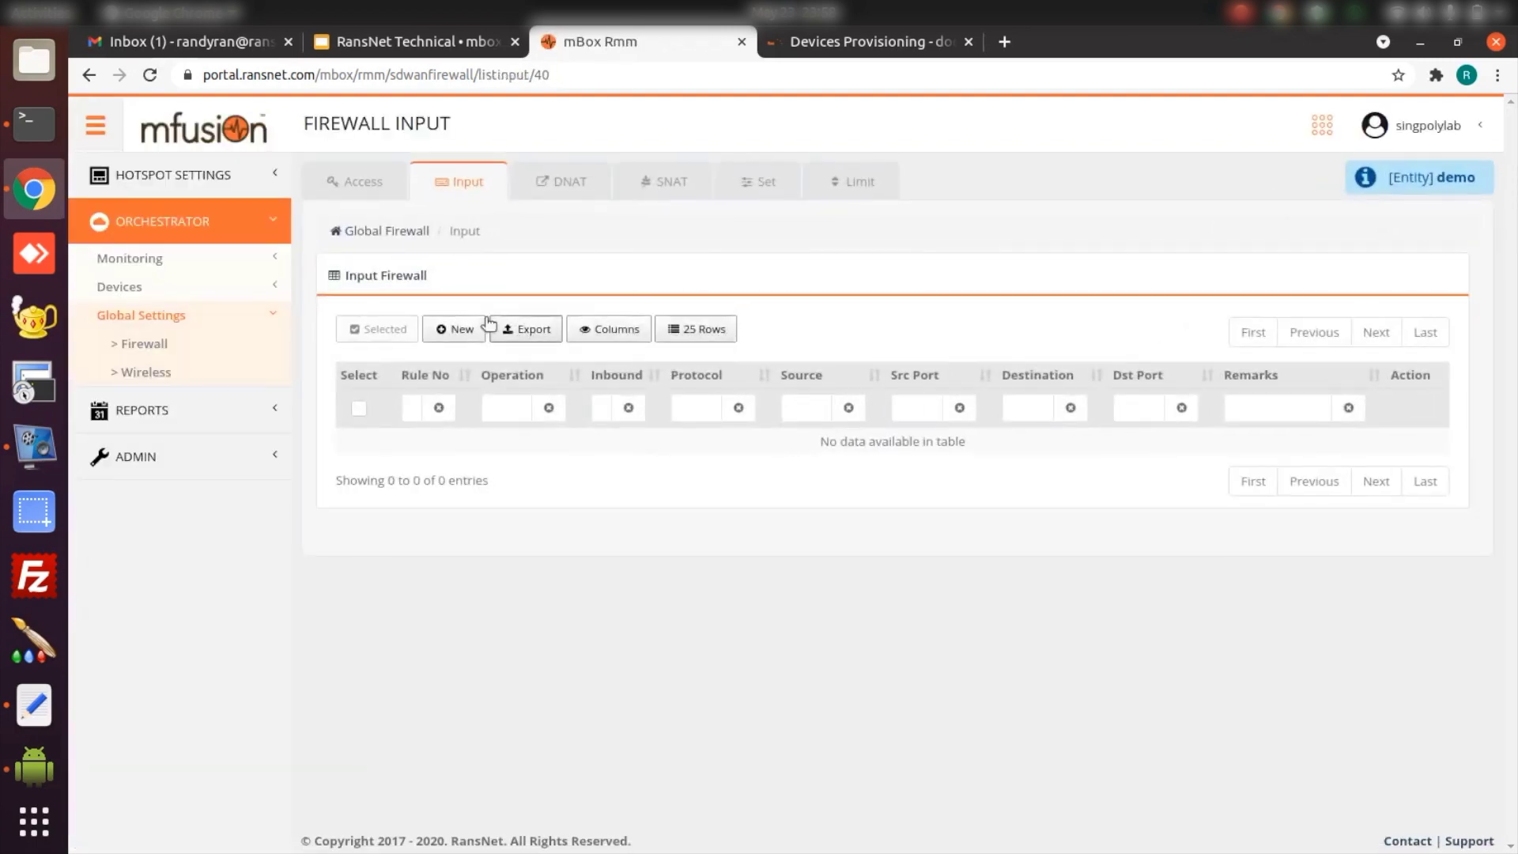
left_click(466, 328)
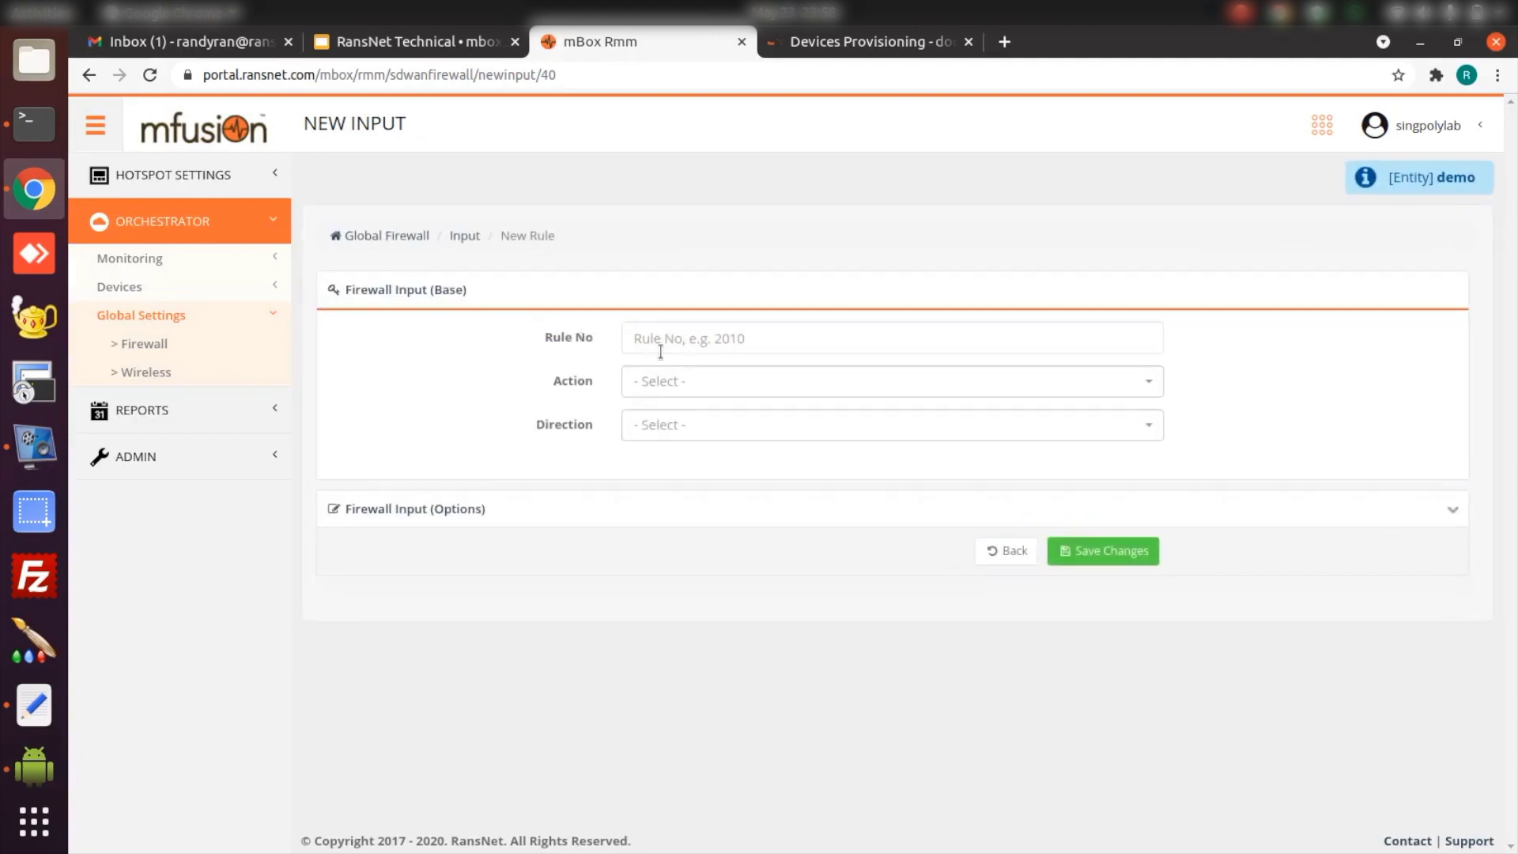
type("30")
left_click(790, 381)
left_click(780, 461)
left_click(779, 424)
left_click(759, 474)
Set the rule's protocol to TCP and its source subnet to 10.0.0.0/8
left_click(511, 514)
left_click(705, 564)
left_click(712, 715)
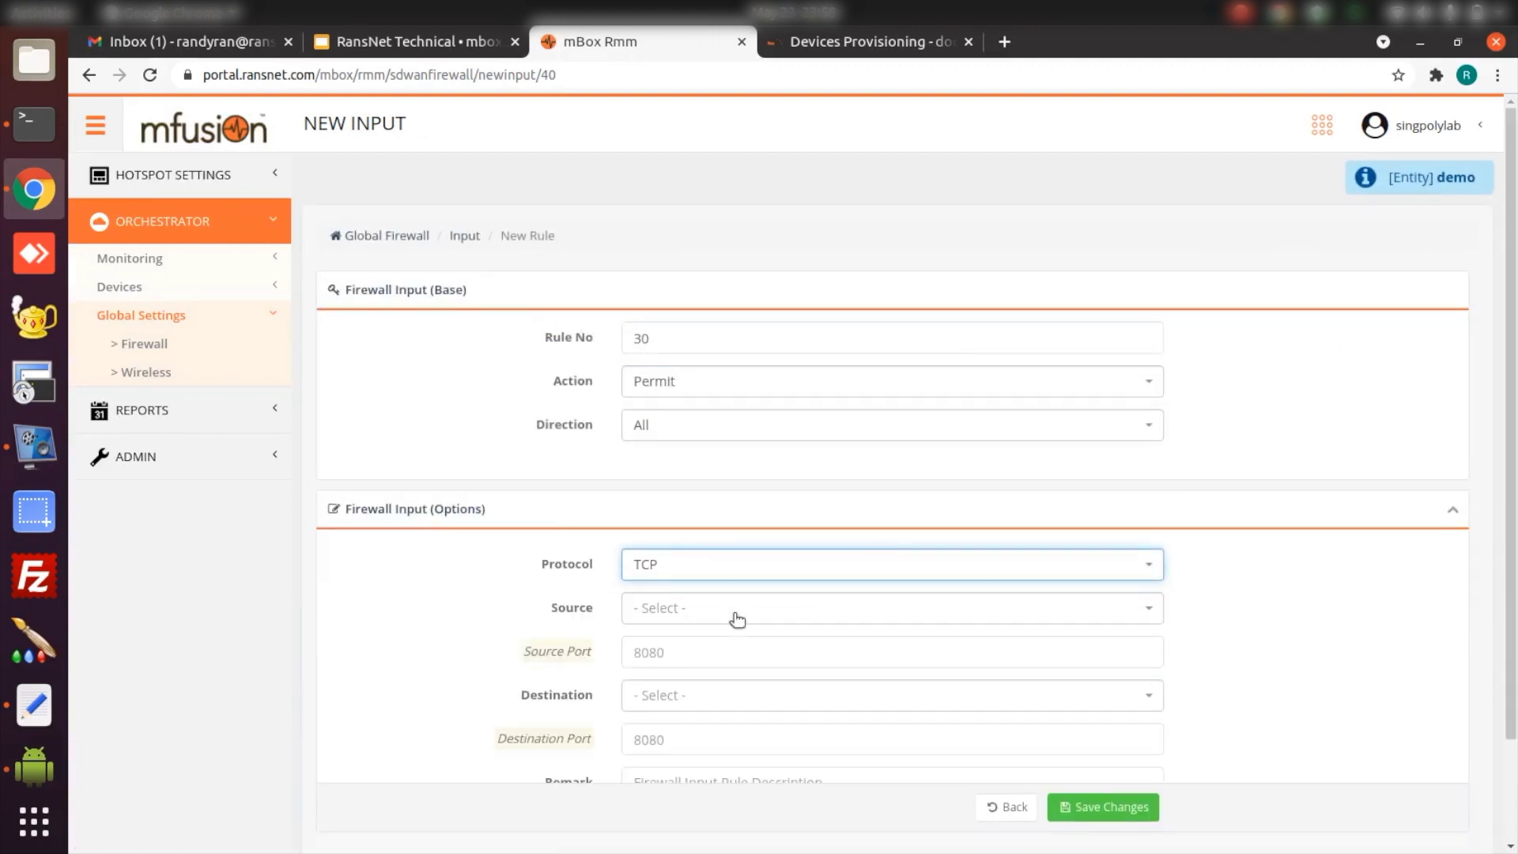
left_click(732, 608)
left_click(739, 644)
left_click(744, 652)
type("10.0.0.0/8")
scroll(870, 712, "down", 1)
Set destination port 22, add an SSH remark, and save the rule
left_click(1027, 733)
type("22")
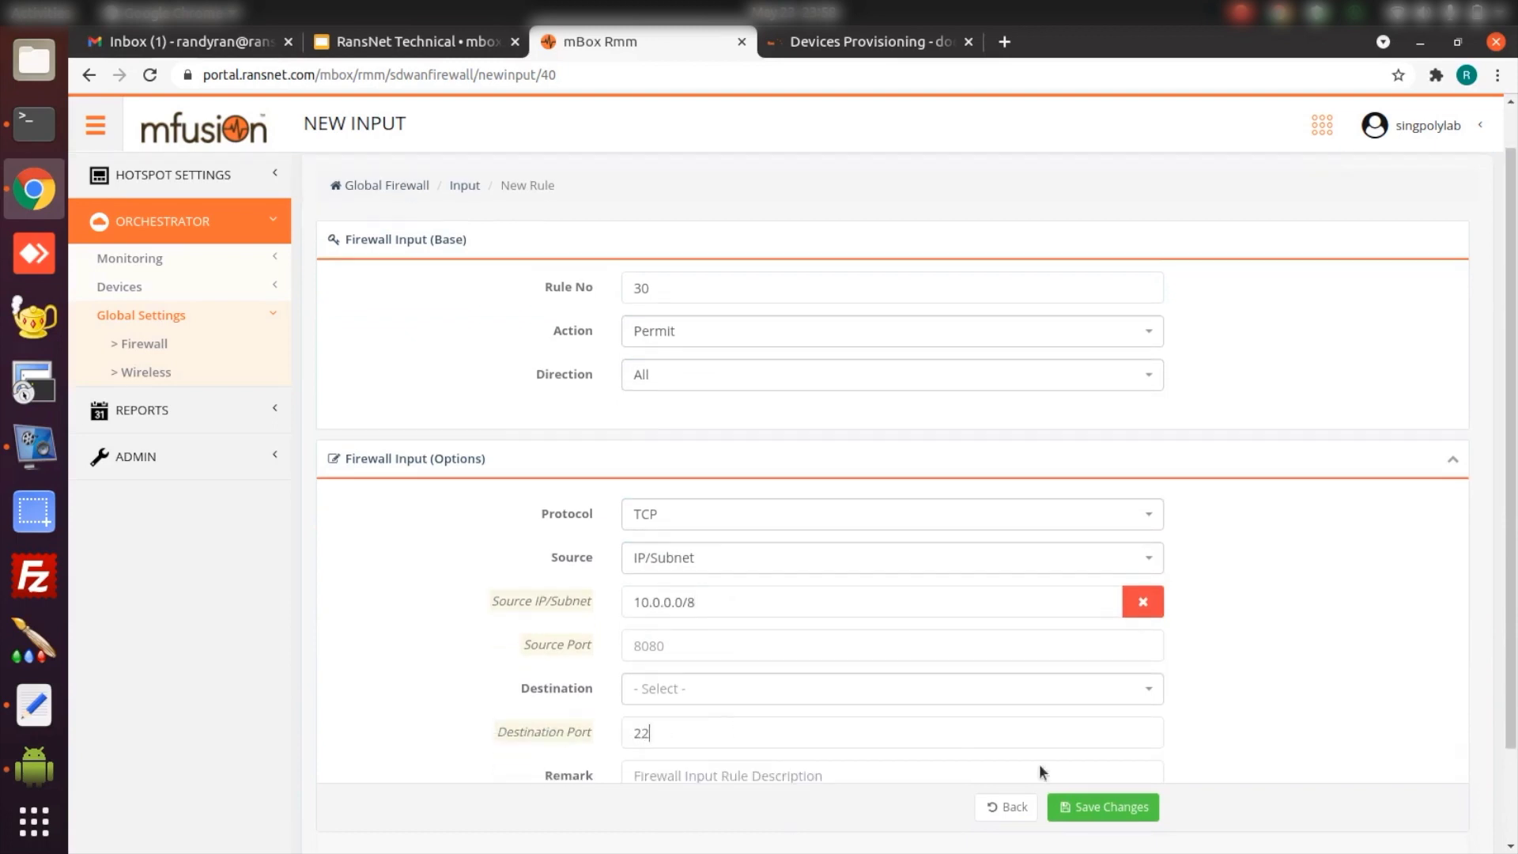
scroll(909, 716, "down", 2)
left_click(886, 664)
type("Allow SSH from SD-WAN")
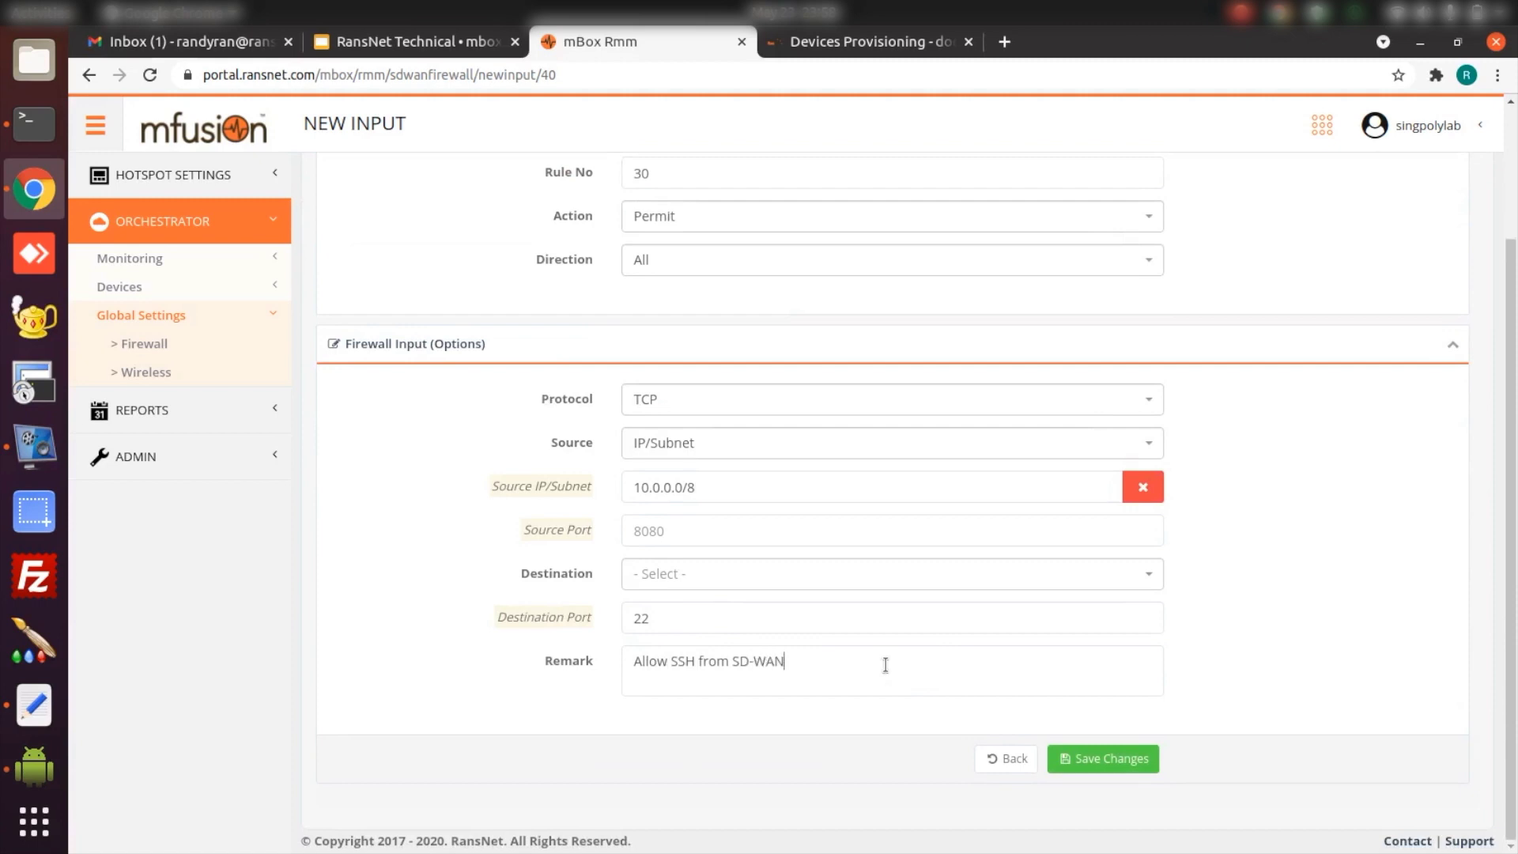
left_click(1101, 757)
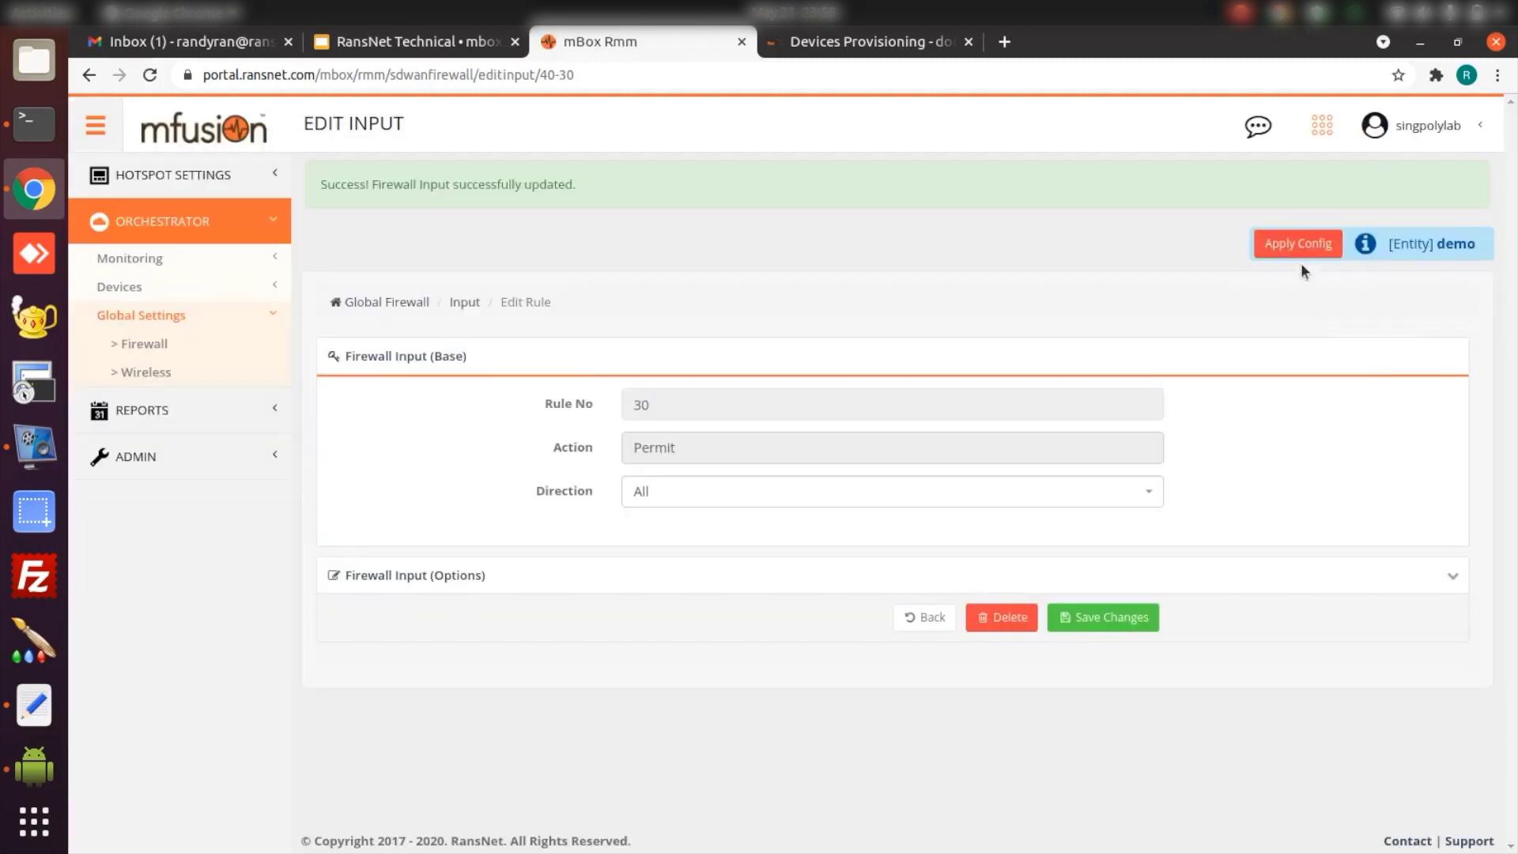
Start a named wireless template with the 2.4GHz radio on and country Singapore
left_click(145, 372)
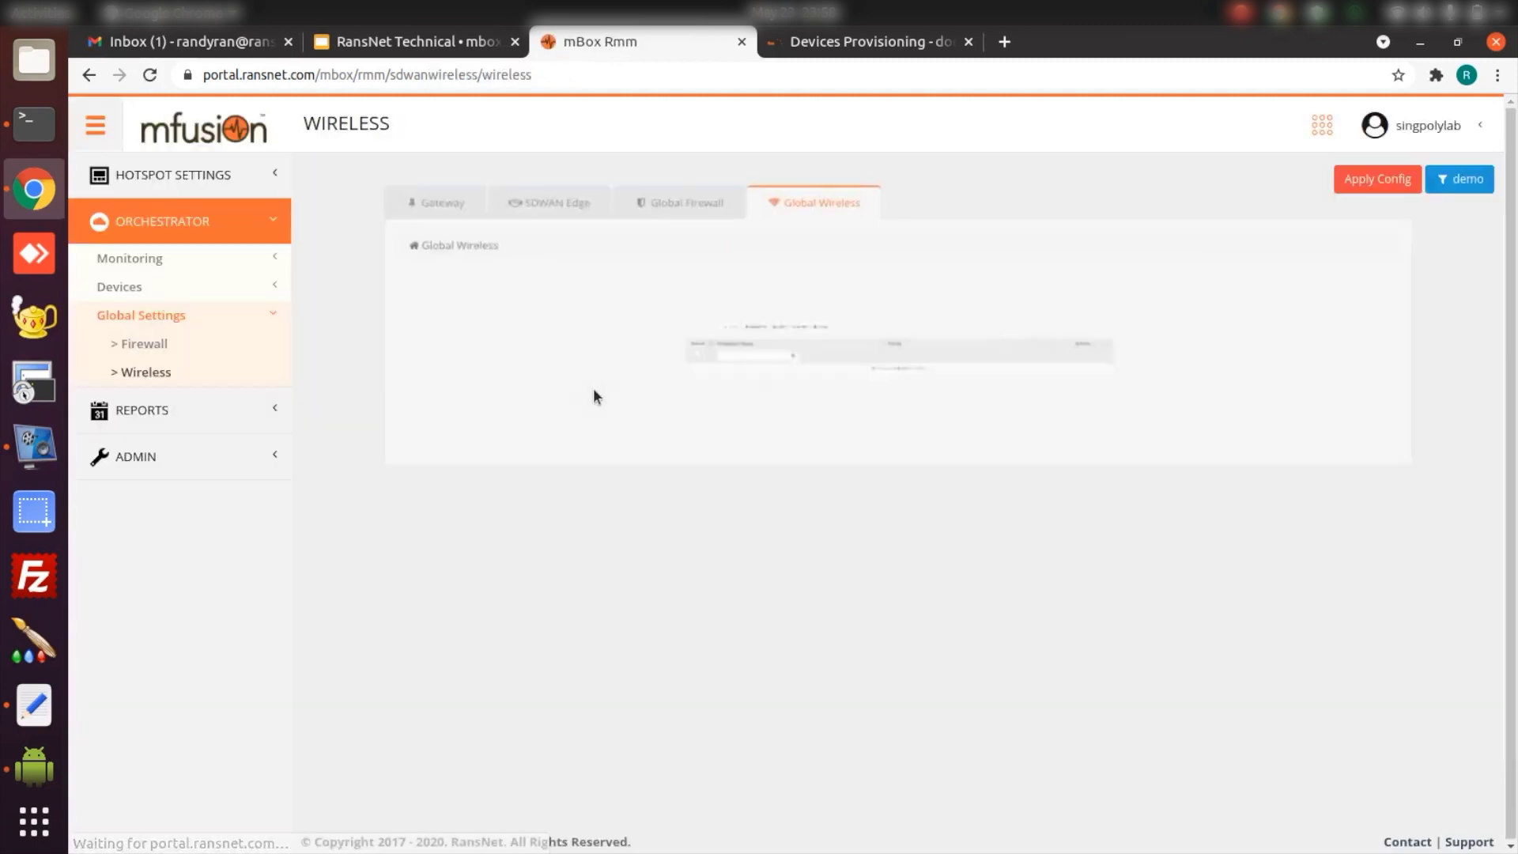
left_click(523, 294)
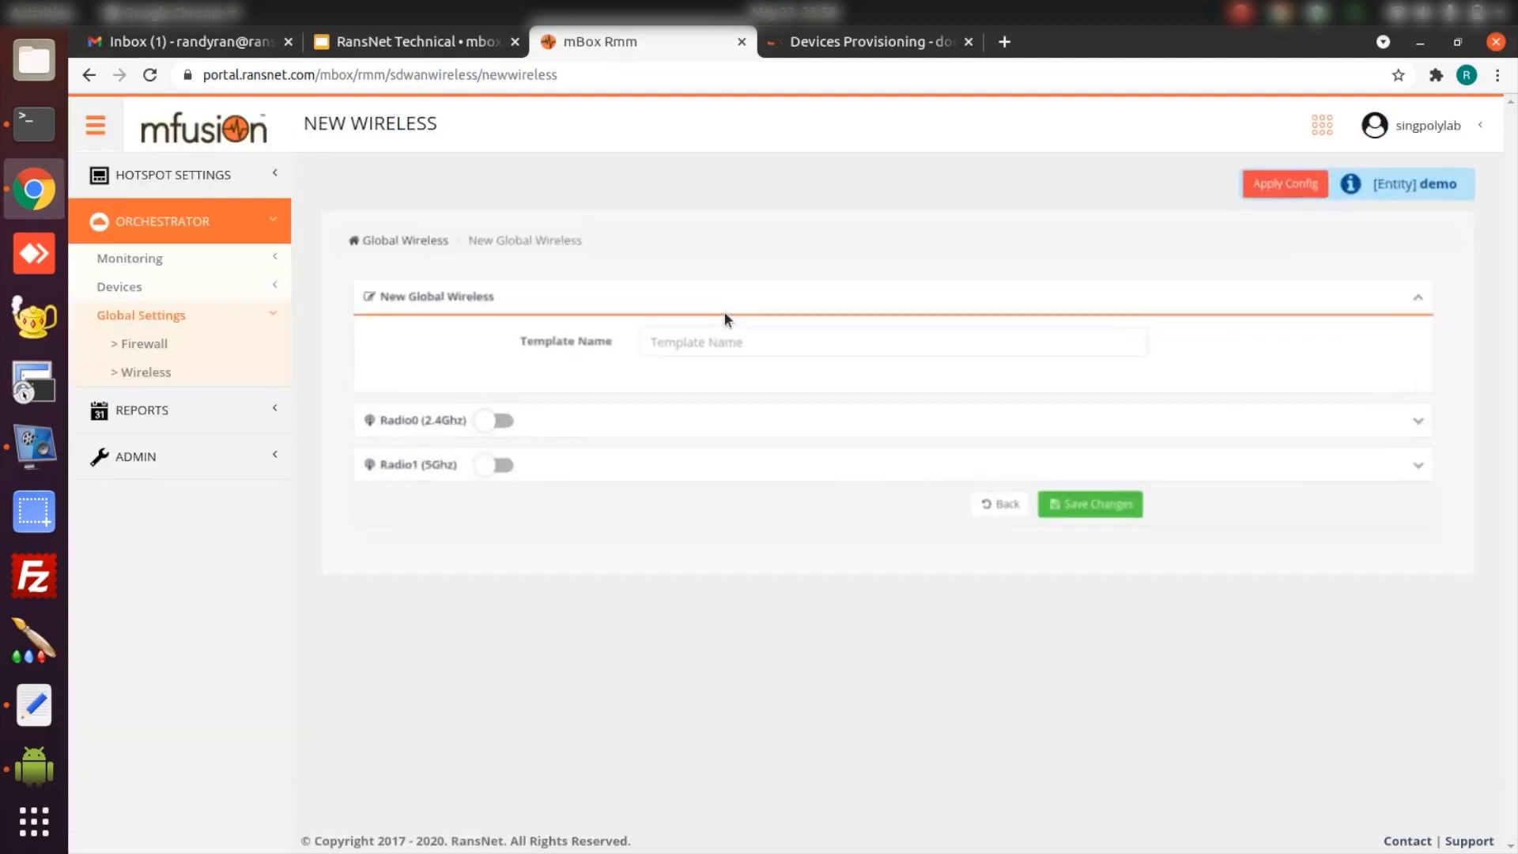
left_click(671, 332)
type("Branch_WiFi")
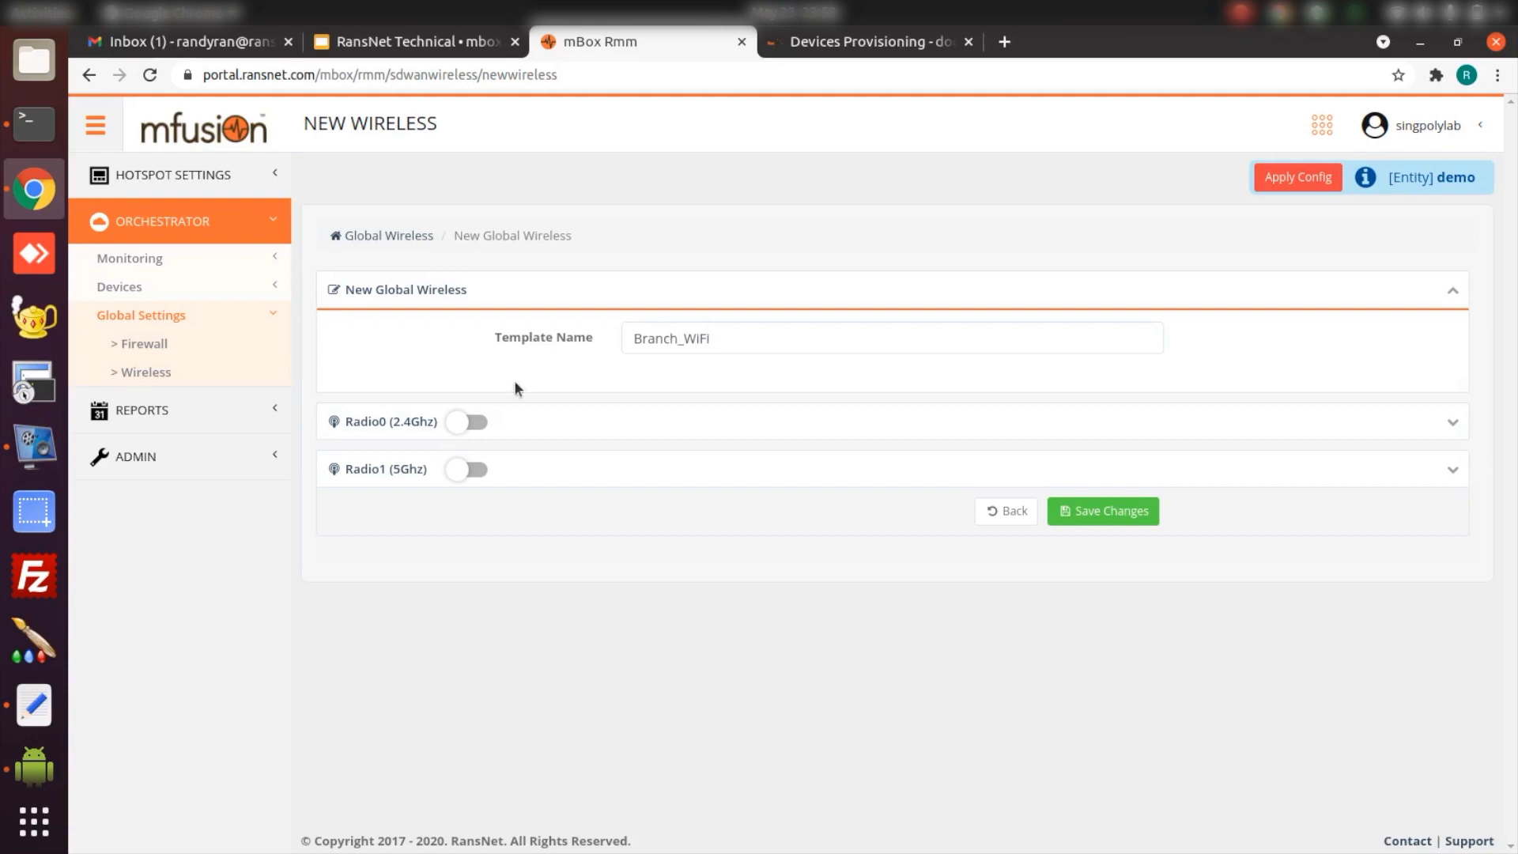
left_click(472, 422)
left_click(624, 514)
type("sing")
left_click(722, 595)
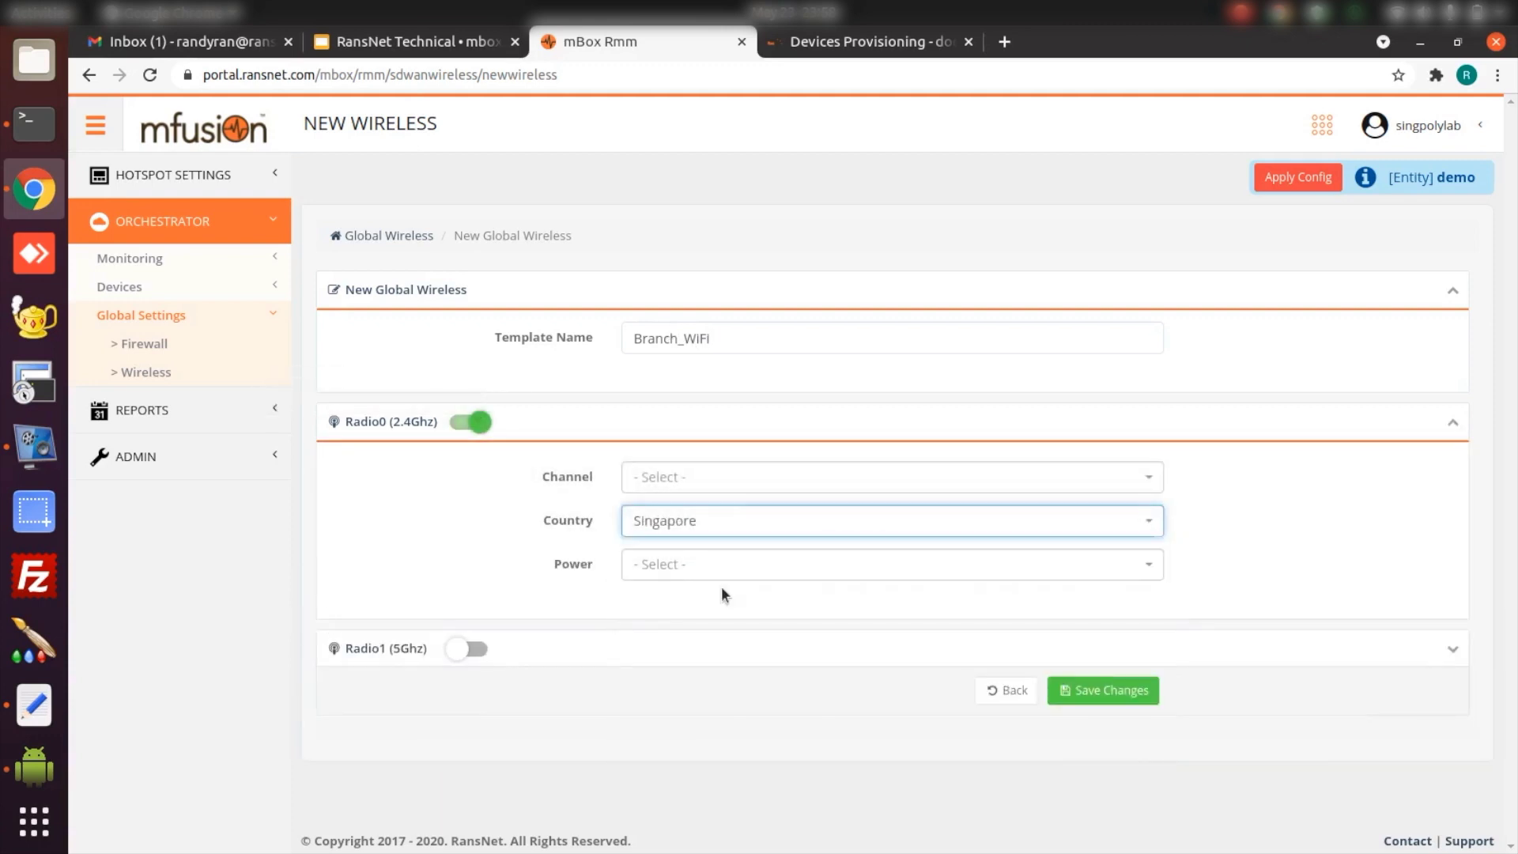
Enable the 5GHz radio with country Singapore and save the template
left_click(468, 649)
left_click(773, 747)
type("sin")
key("Return")
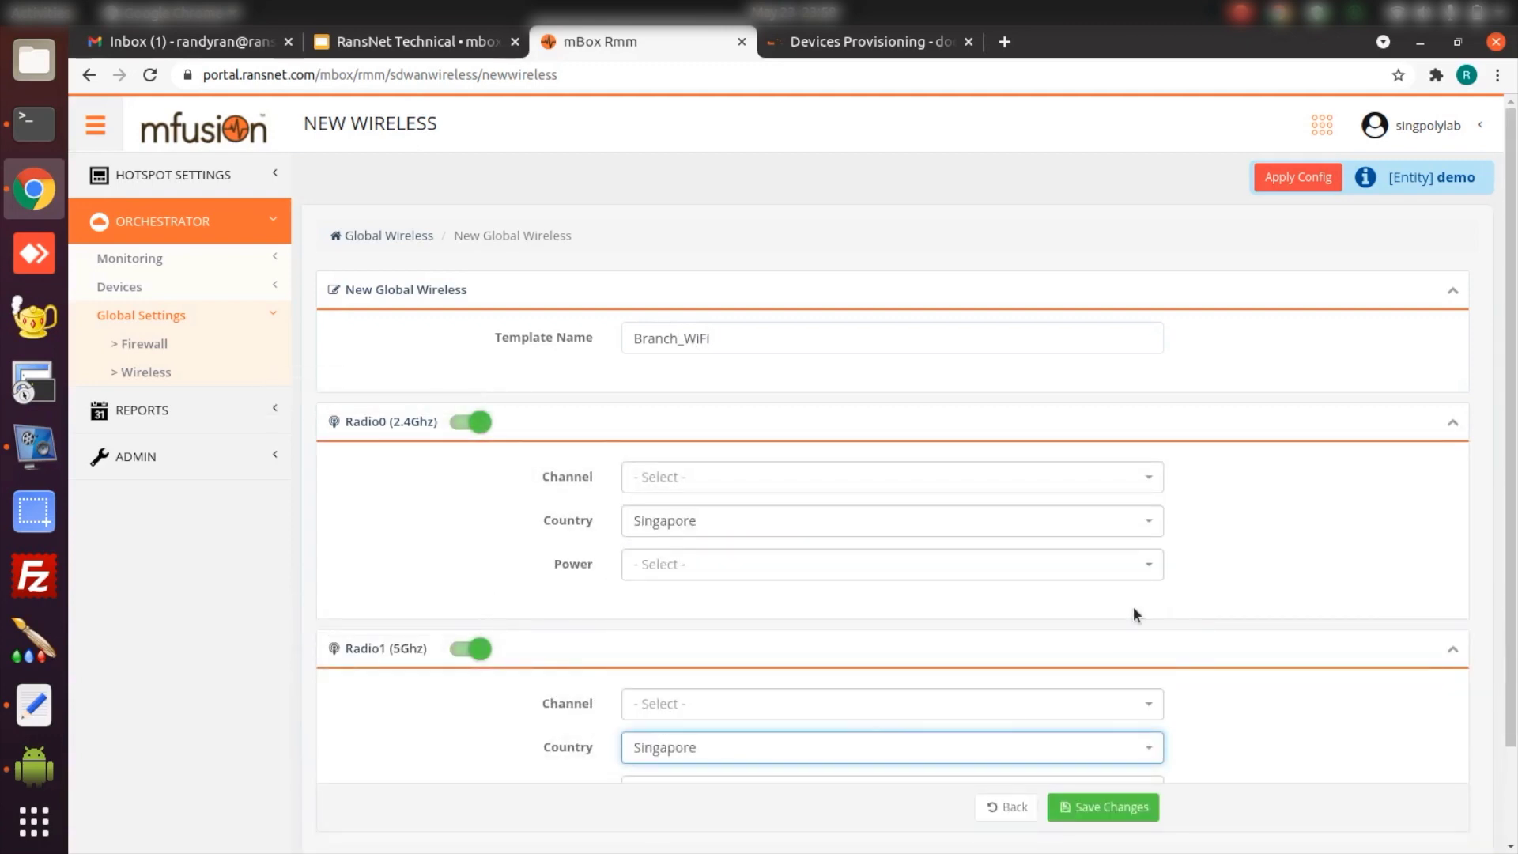
scroll(1131, 688, "down", 2)
left_click(1128, 765)
Add SSID Branch_WiFi with WPA1/WPA2-PSK encryption on network vlan10
left_click(470, 626)
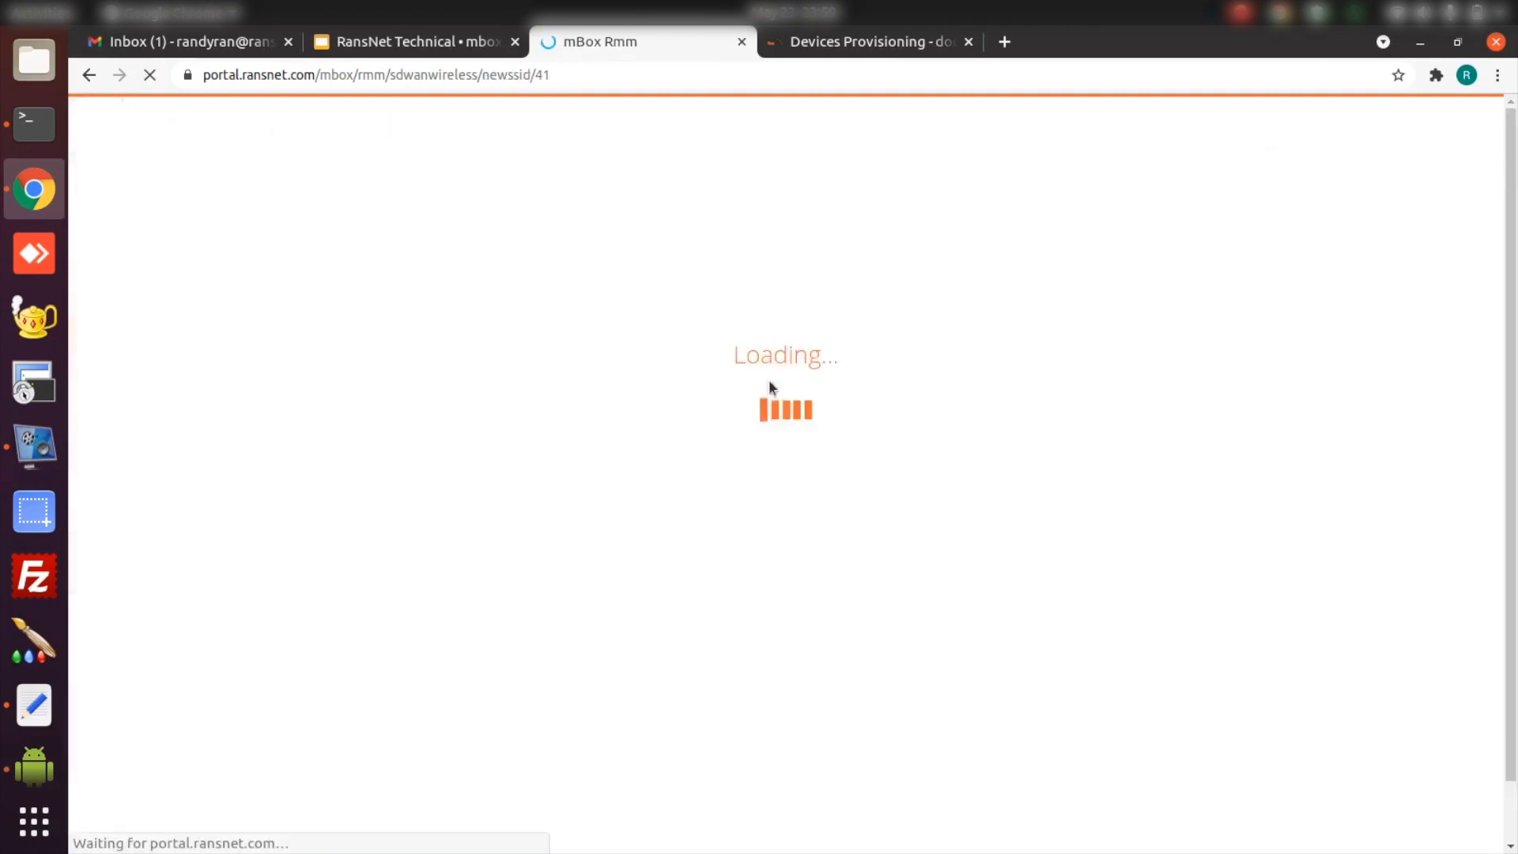
left_click(734, 323)
type("Branch_WiFi")
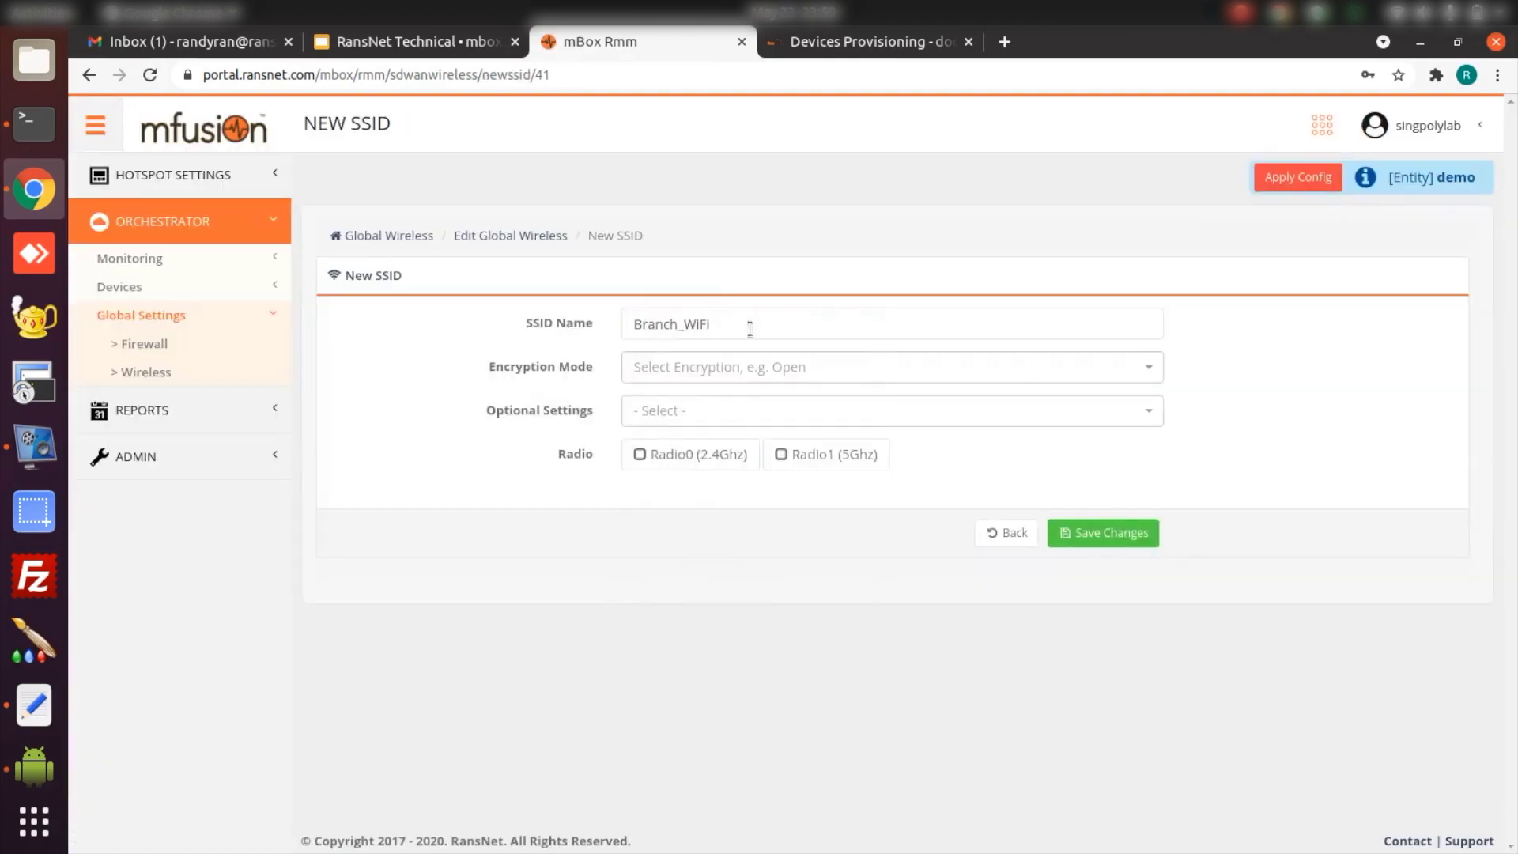
left_click(751, 367)
left_click(790, 495)
left_click(724, 466)
left_click(759, 548)
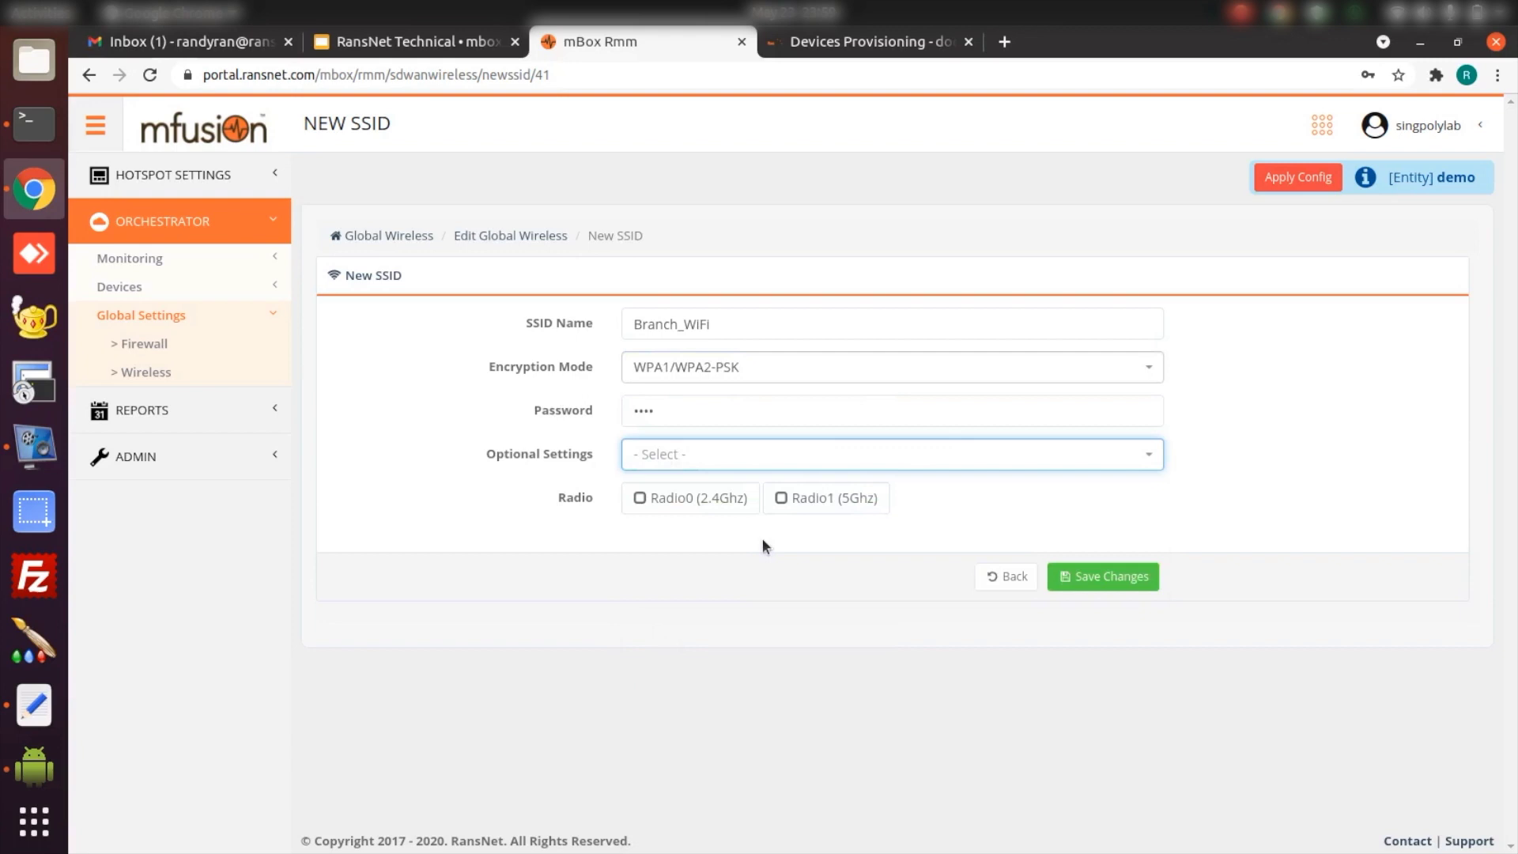
left_click(717, 496)
type("vlan10")
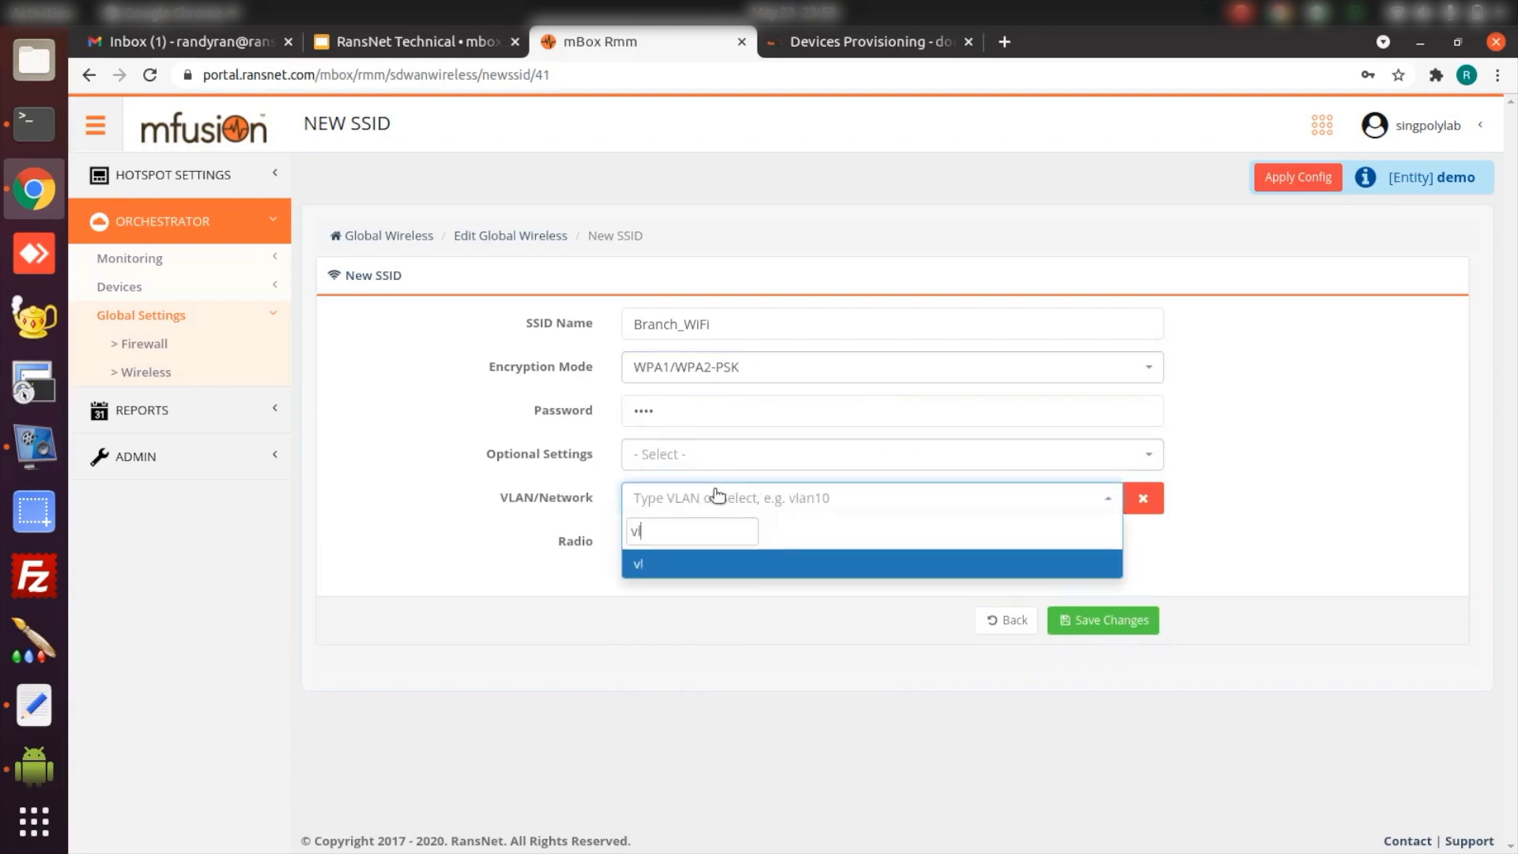
key("Return")
Enable both radios for Branch_WiFi, save, and apply the config to show push logs
left_click(694, 542)
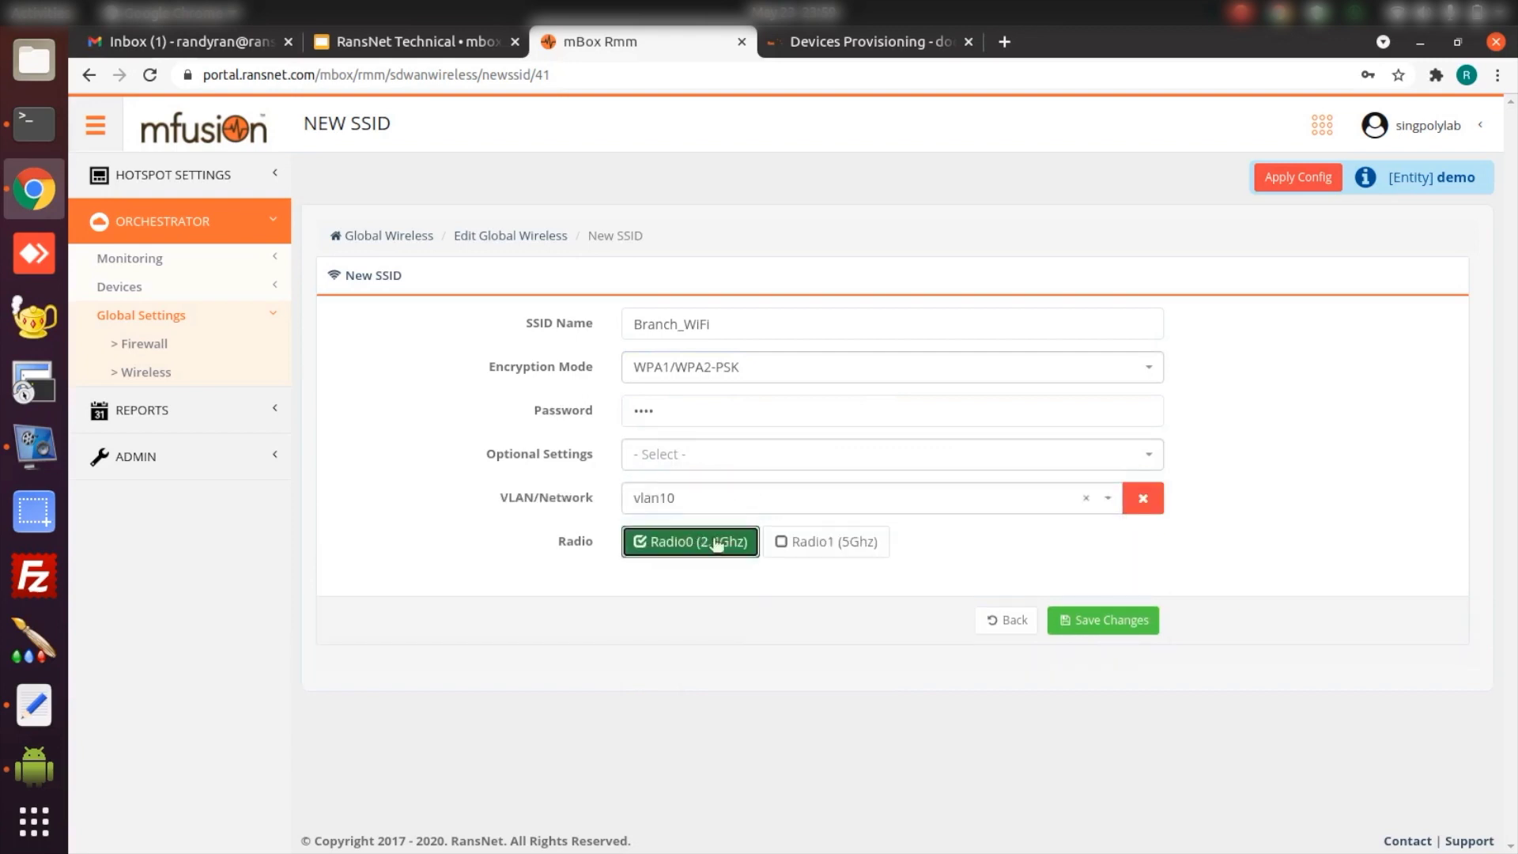
left_click(835, 542)
left_click(1076, 622)
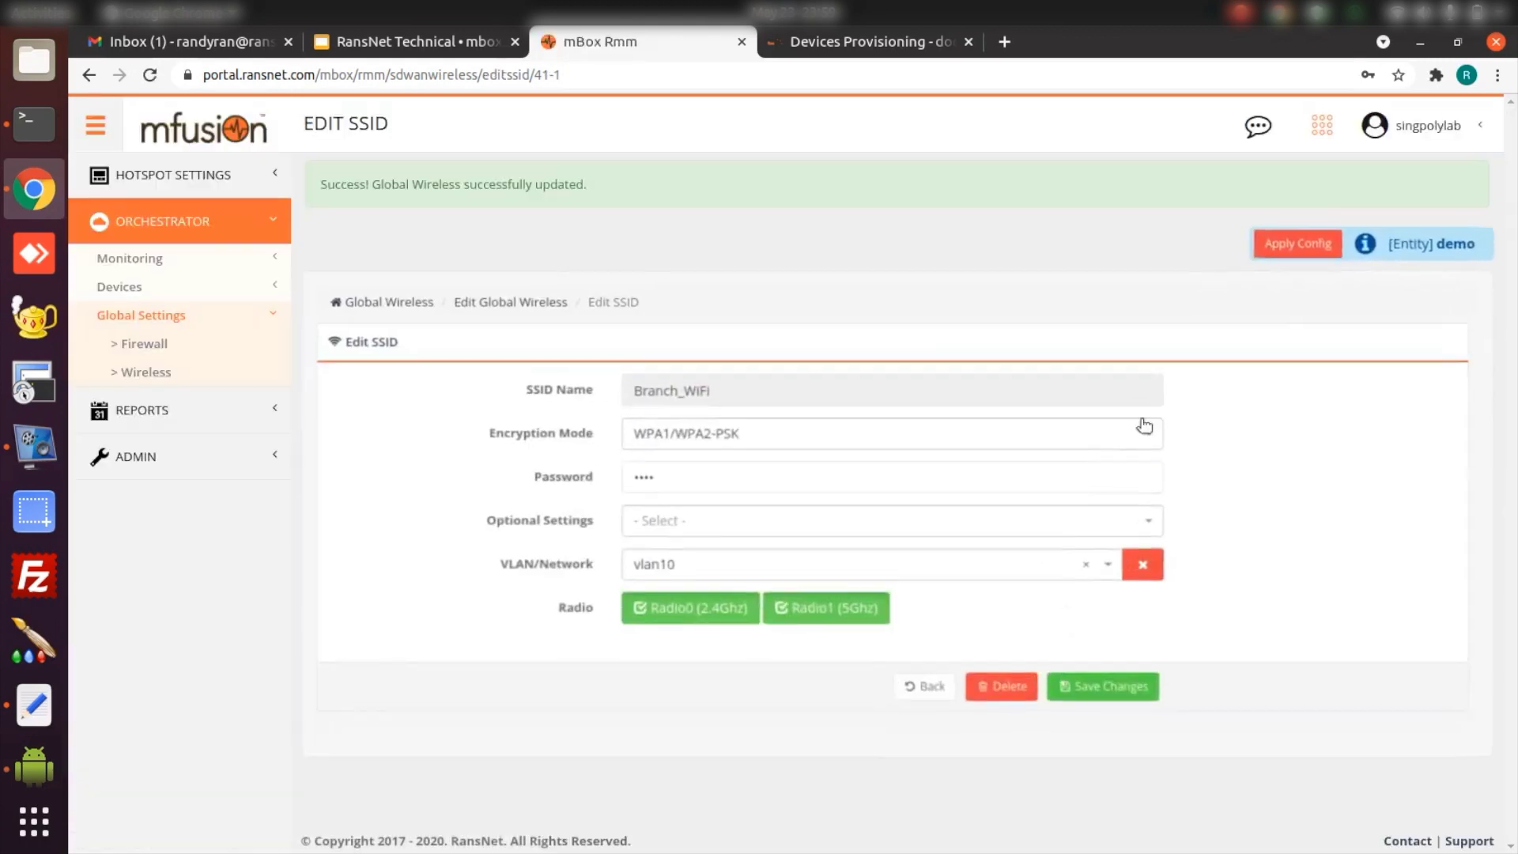
left_click(1313, 241)
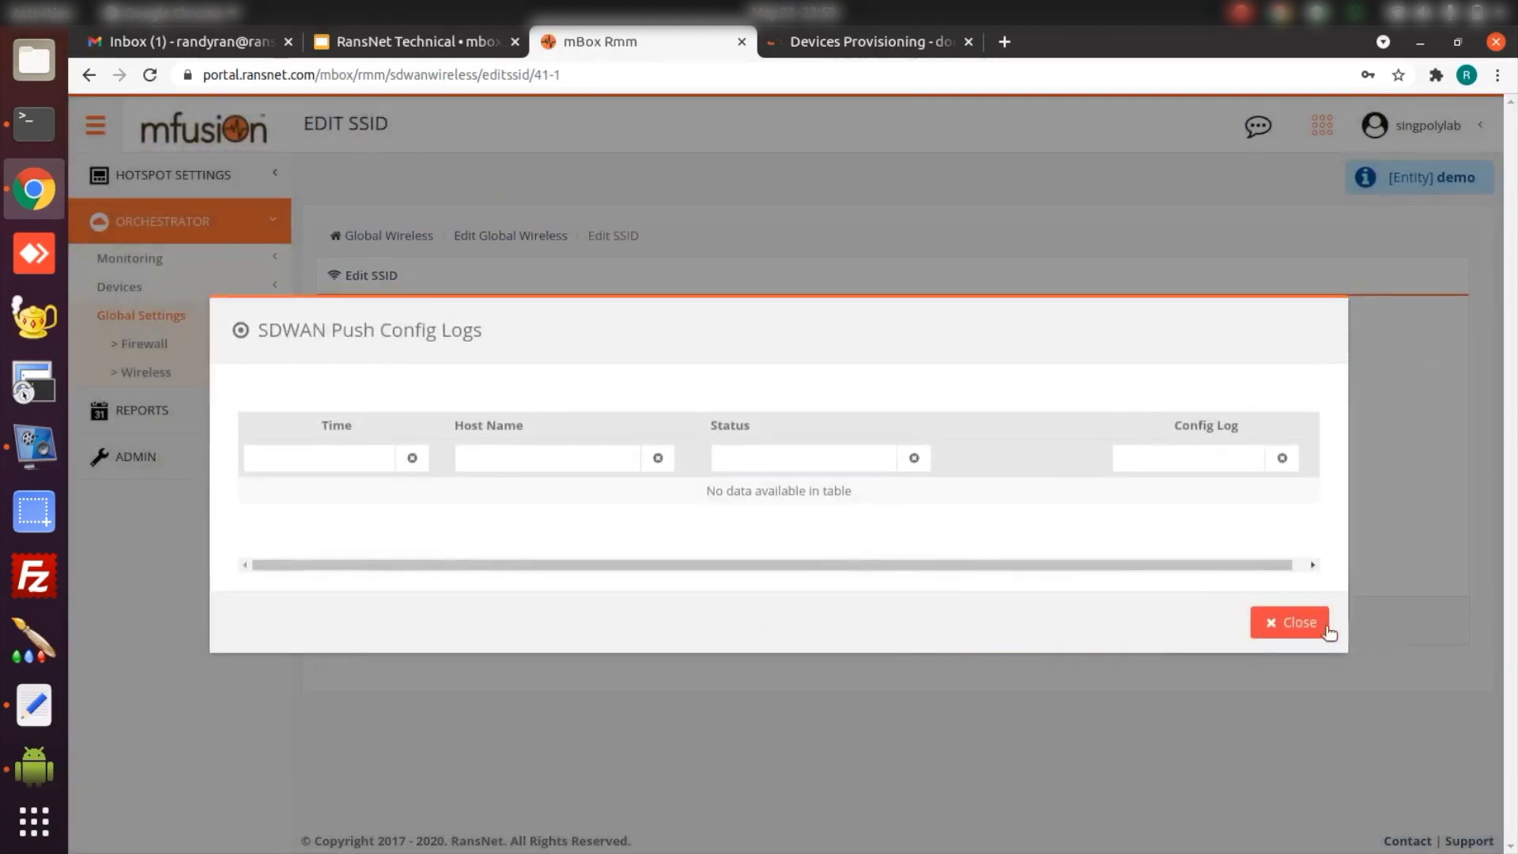
Close the push logs and add DEMO-HQ as a gateway using the Empty template
left_click(1312, 625)
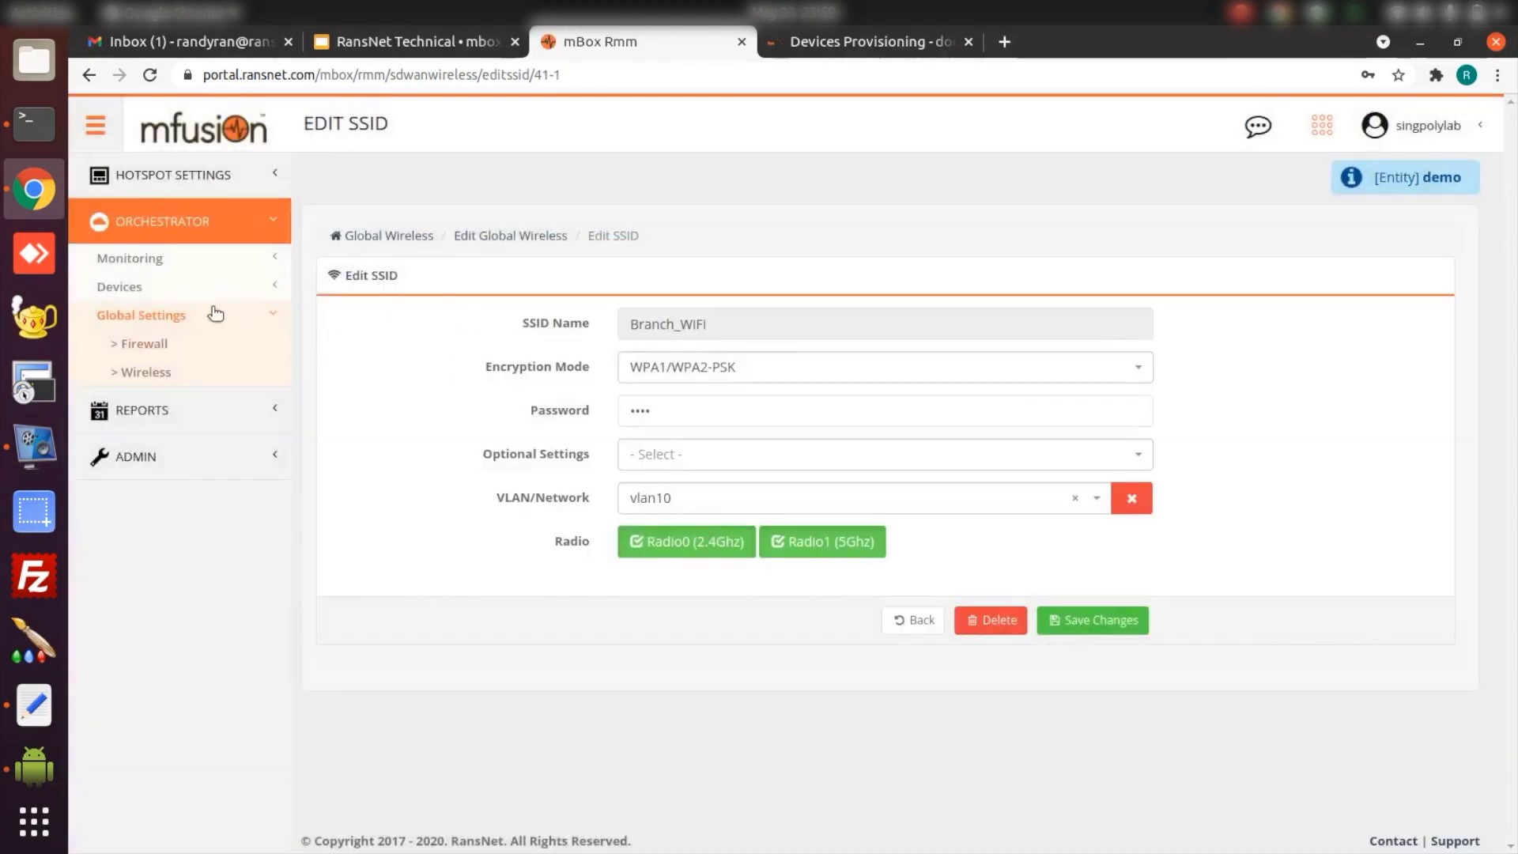
left_click(176, 290)
left_click(158, 316)
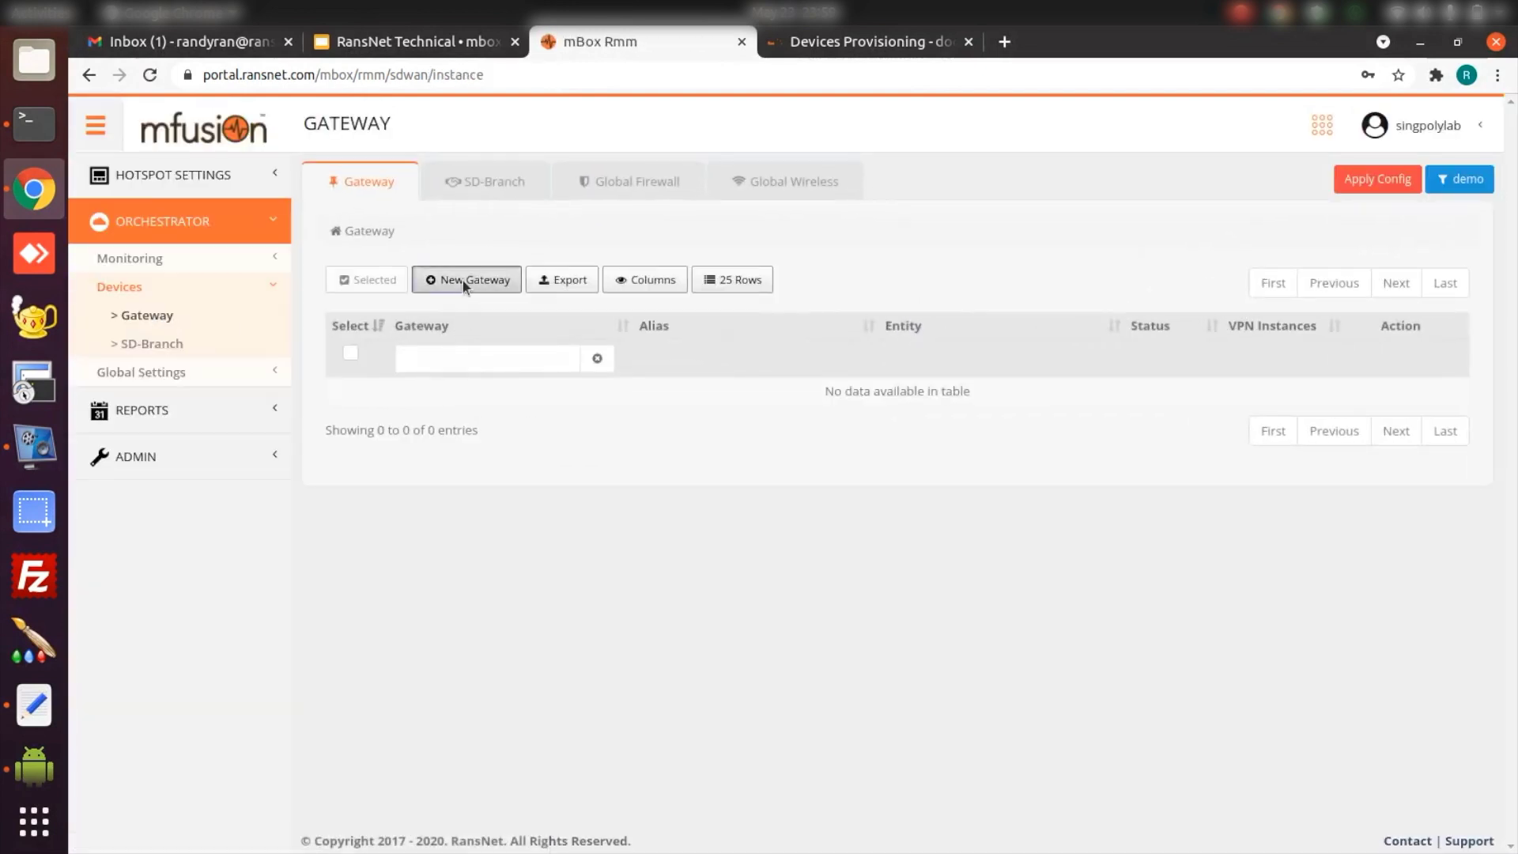
left_click(489, 282)
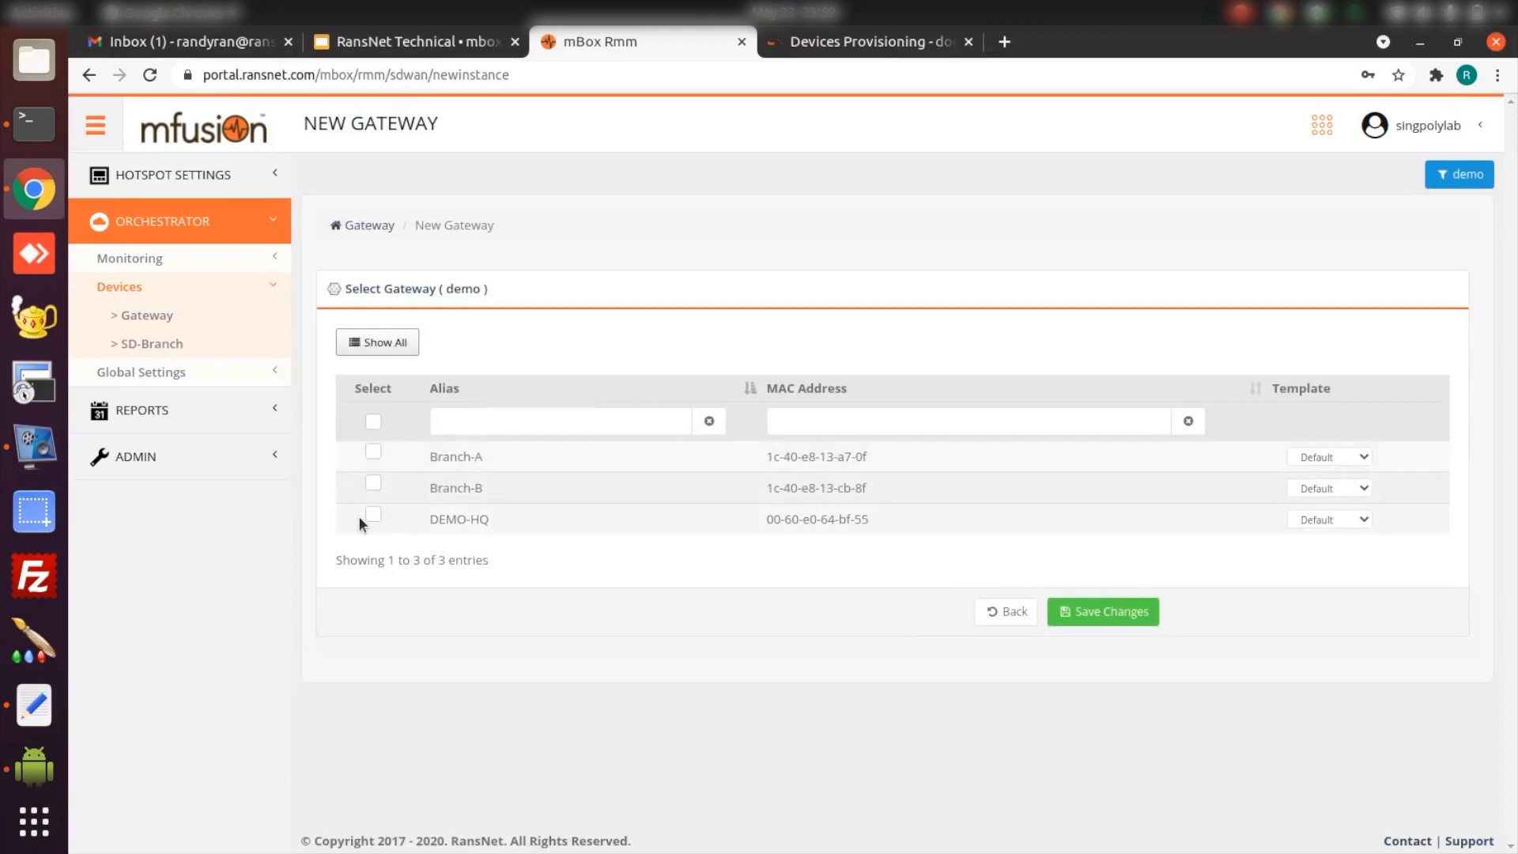
left_click(373, 515)
left_click(1326, 520)
left_click(1330, 556)
left_click(1118, 613)
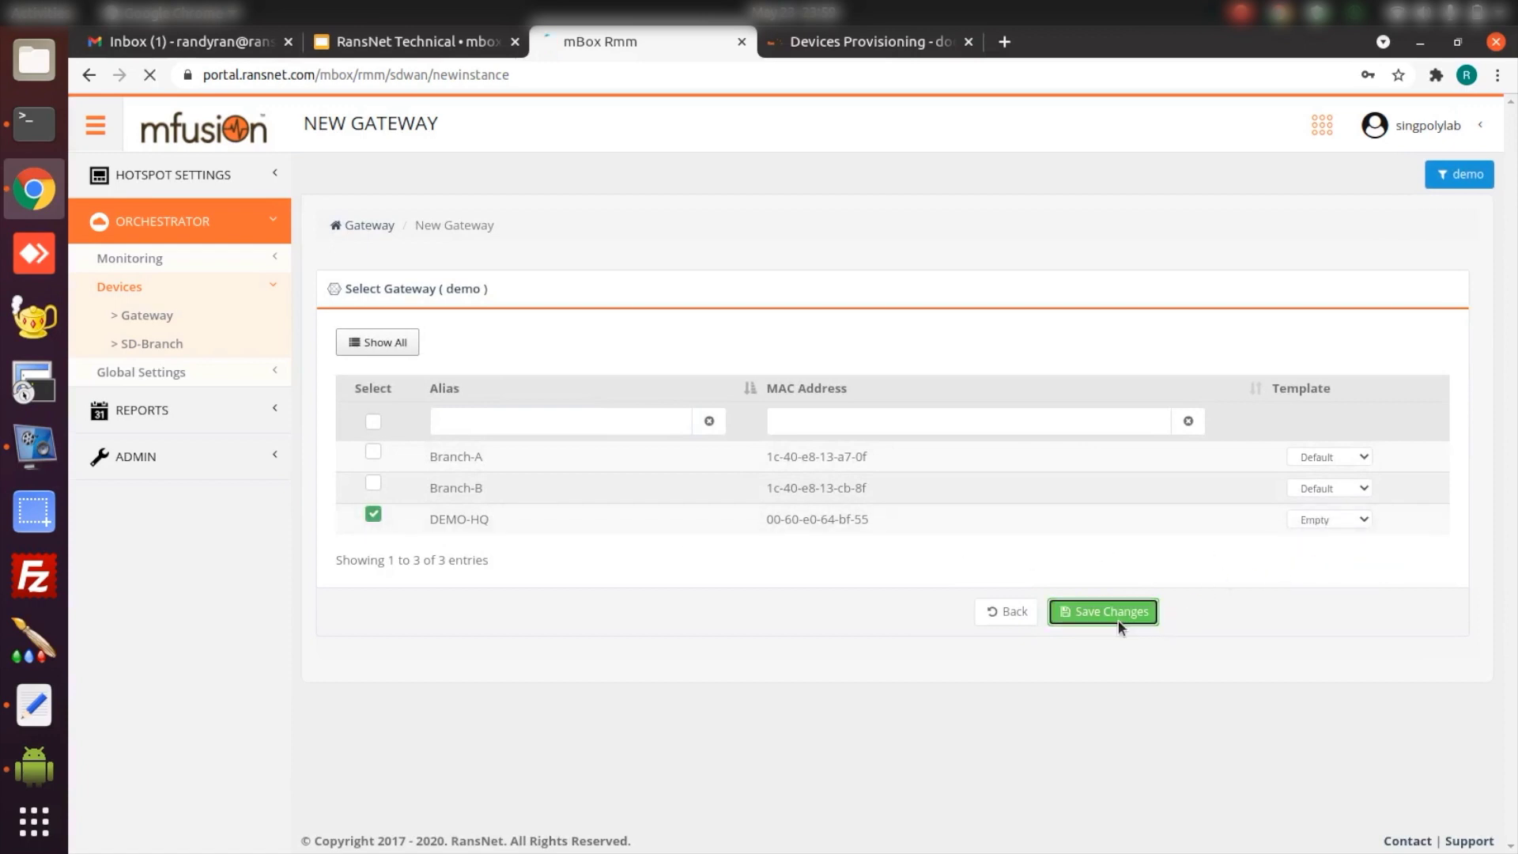
Add an eth0 Ethernet interface to the DEMO-HQ gateway
left_click(448, 457)
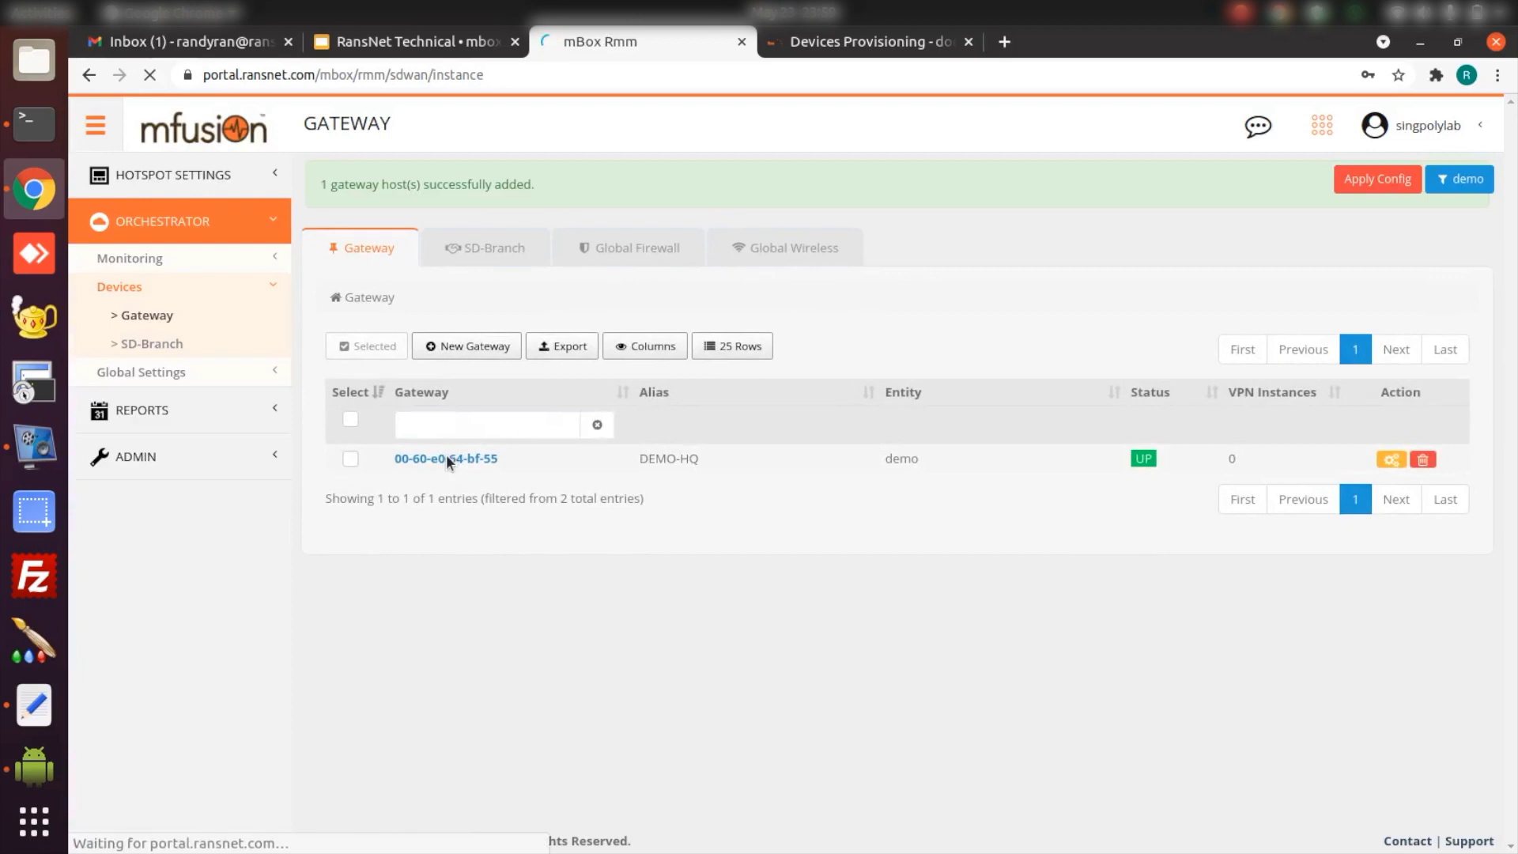
left_click(465, 277)
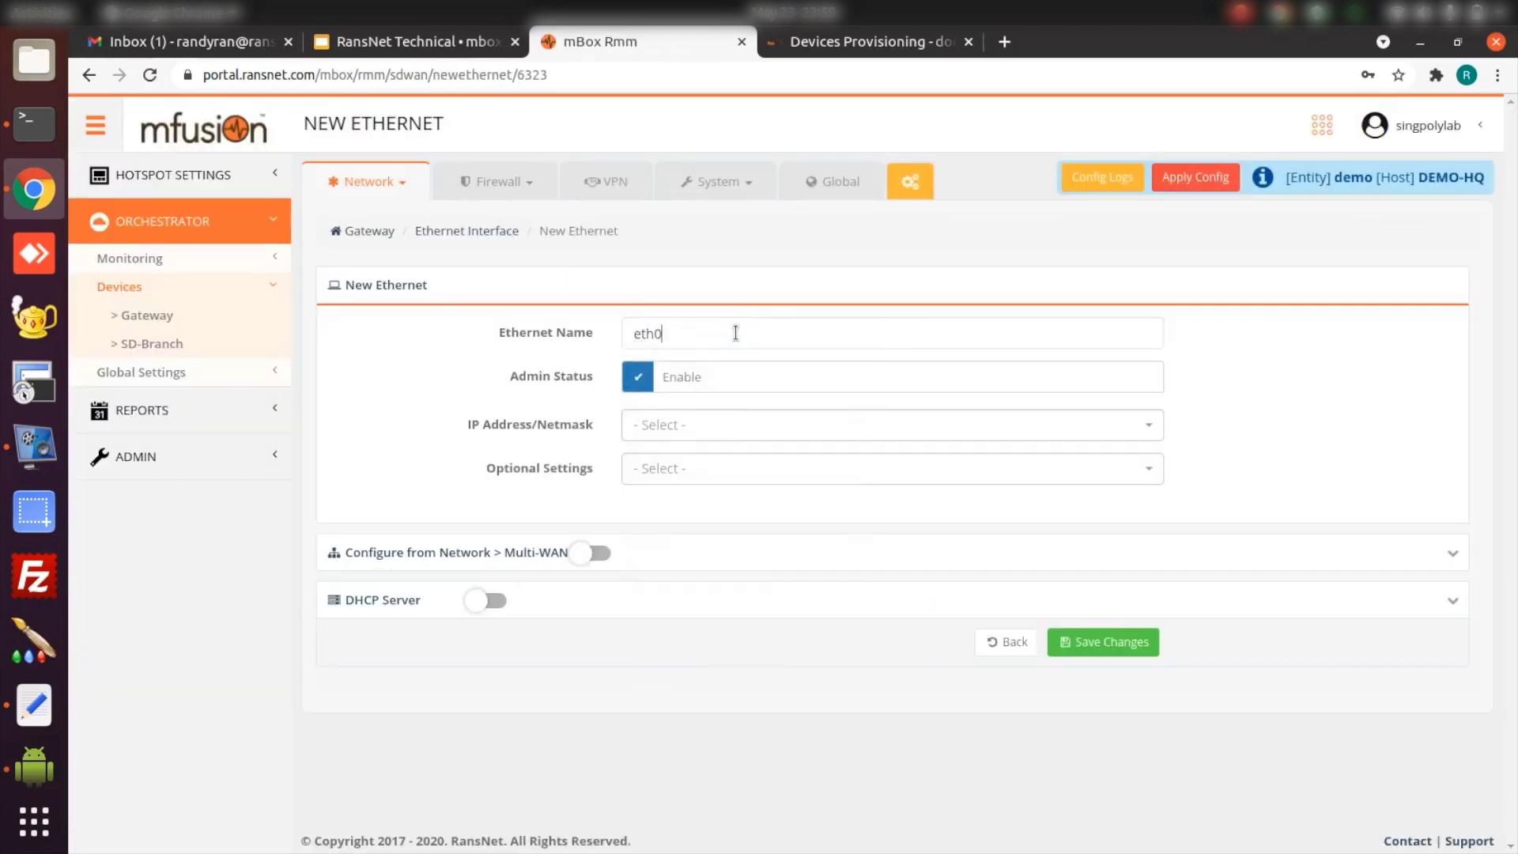
left_click(1104, 645)
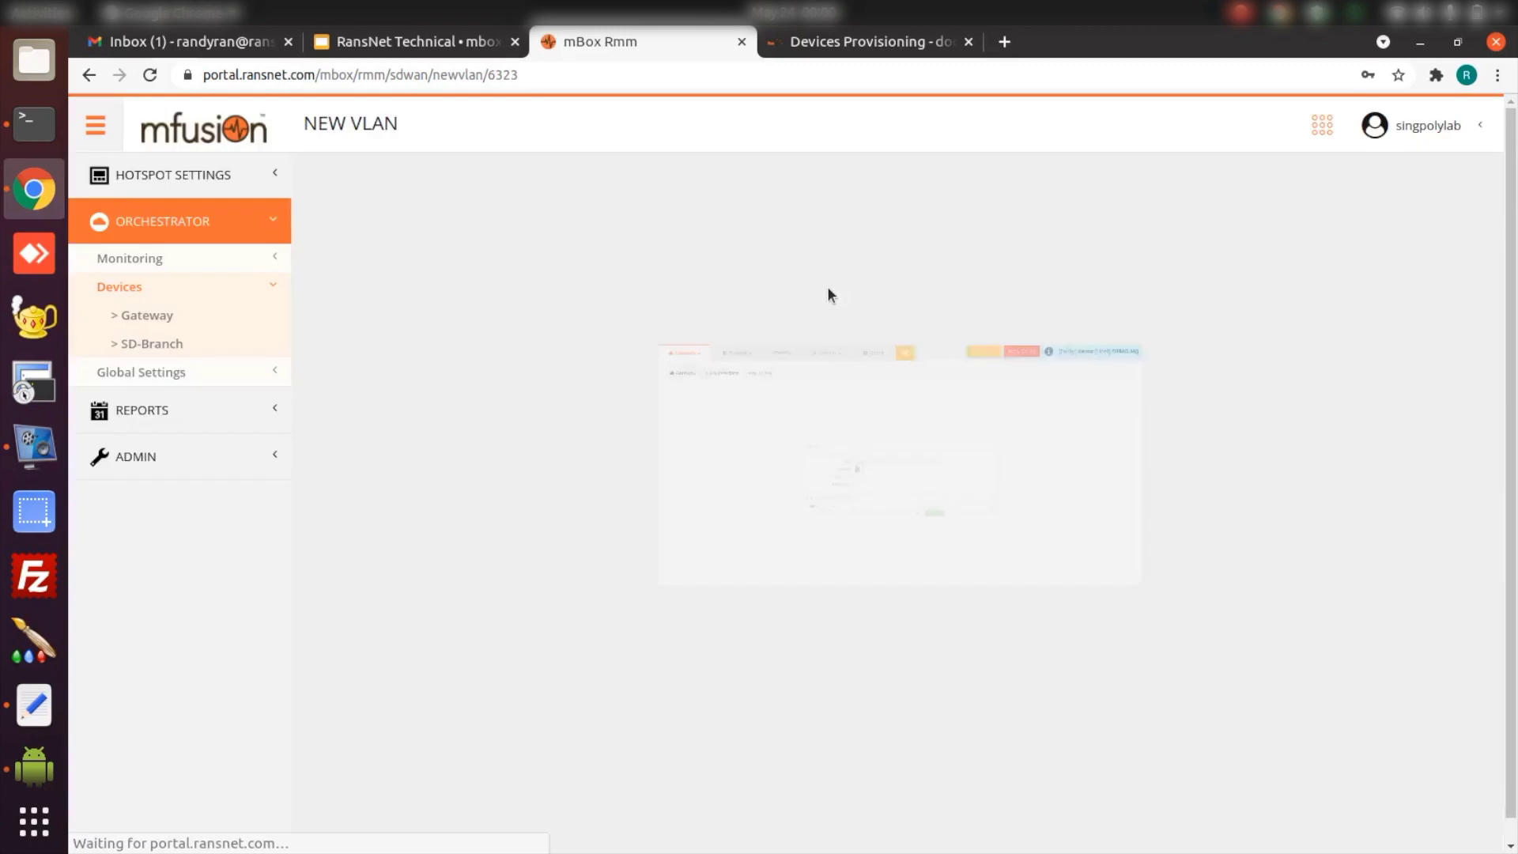
Create vlan10 on eth0 with static IP 10.10.10.1/24, joined to the SD-WAN, and save
left_click(725, 336)
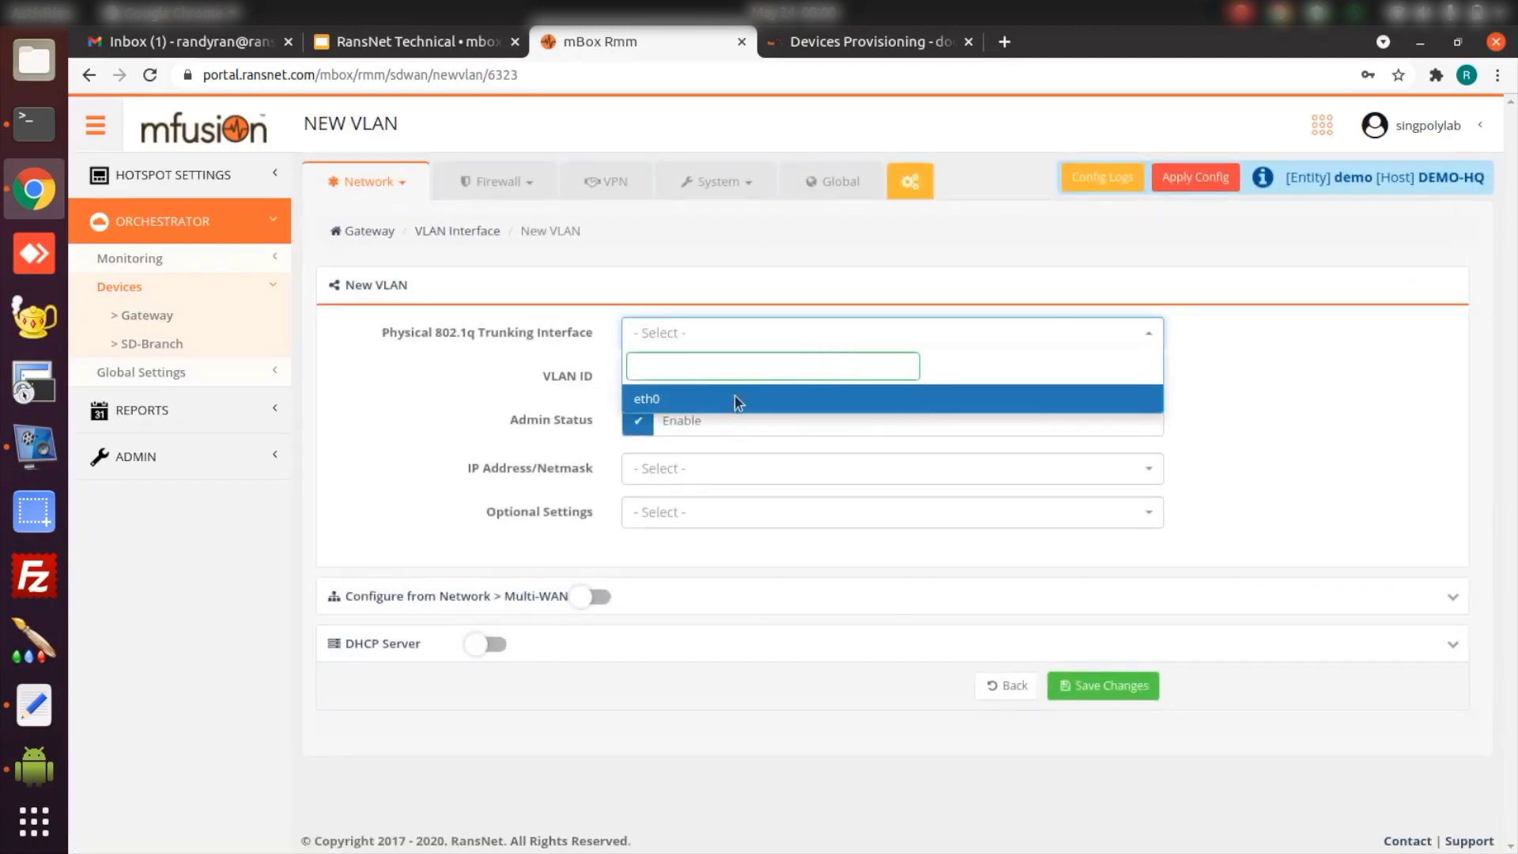
left_click(732, 400)
left_click(776, 378)
type("vlan10")
left_click(743, 472)
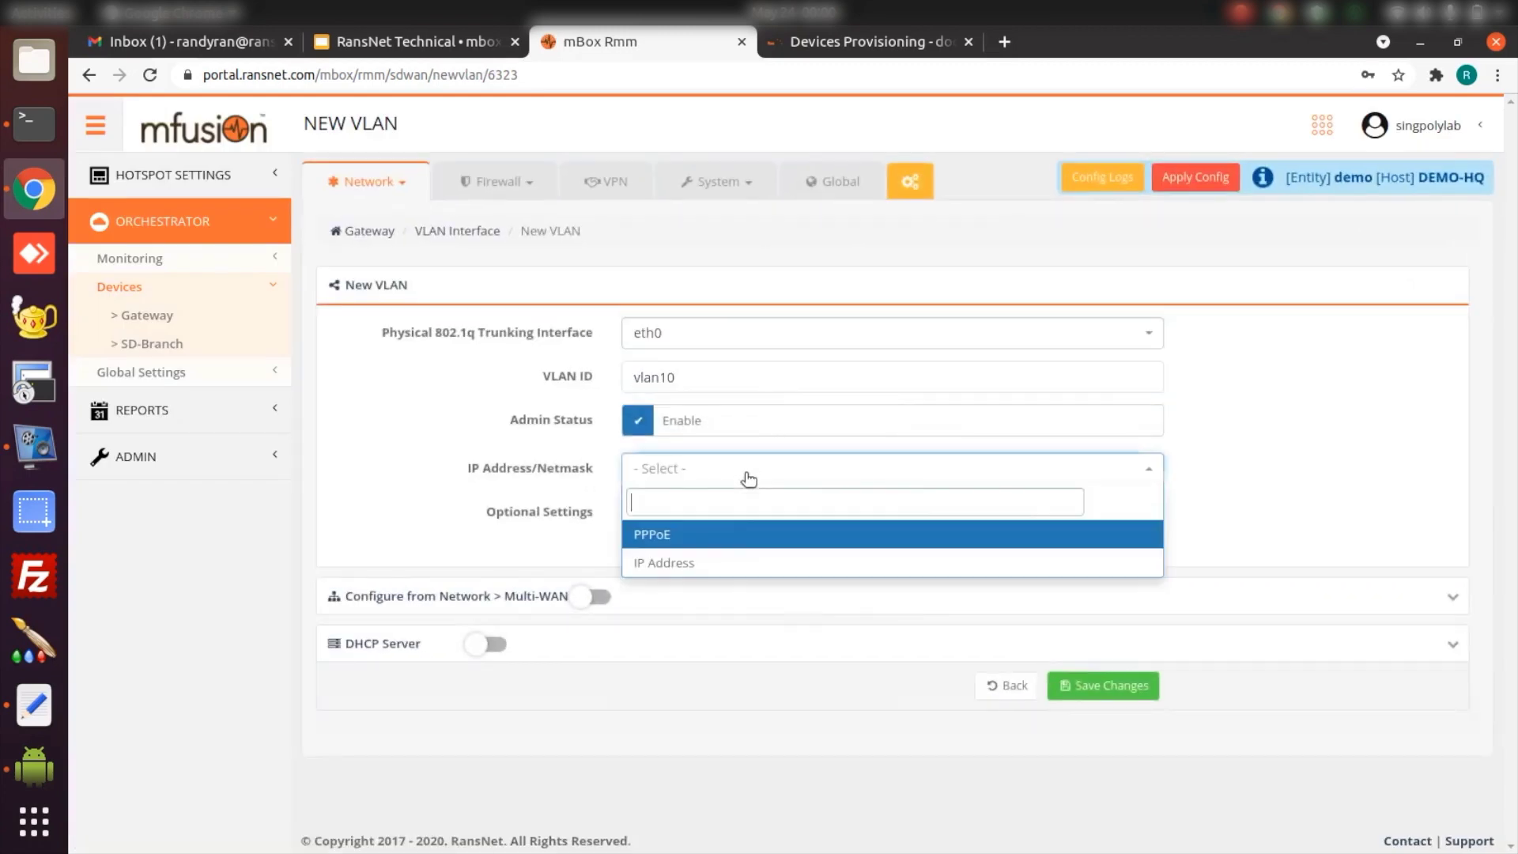
left_click(752, 562)
left_click(788, 513)
type("10.10.10.1/24")
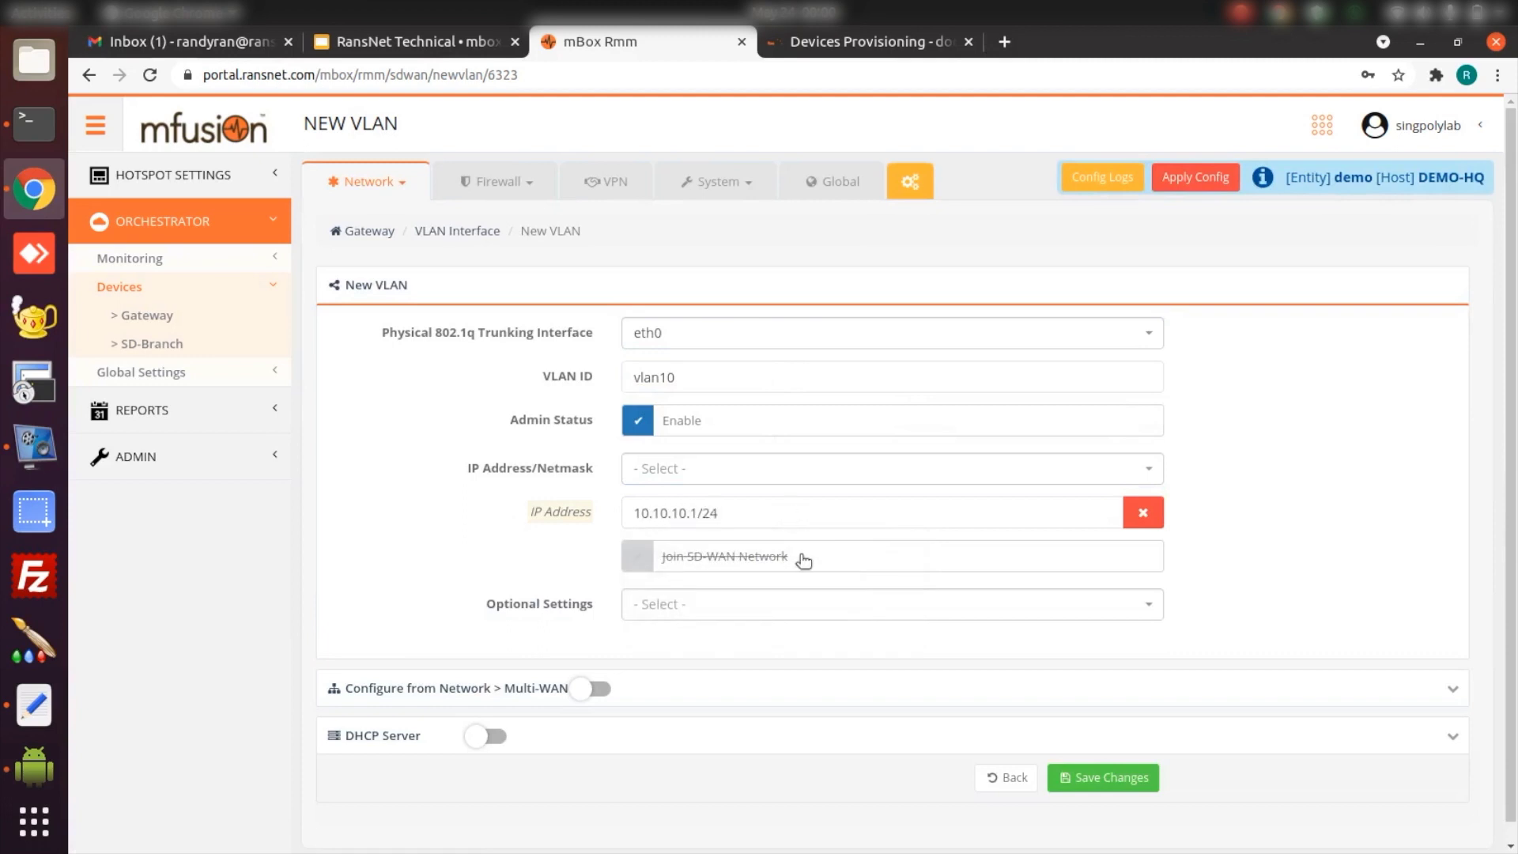
left_click(799, 559)
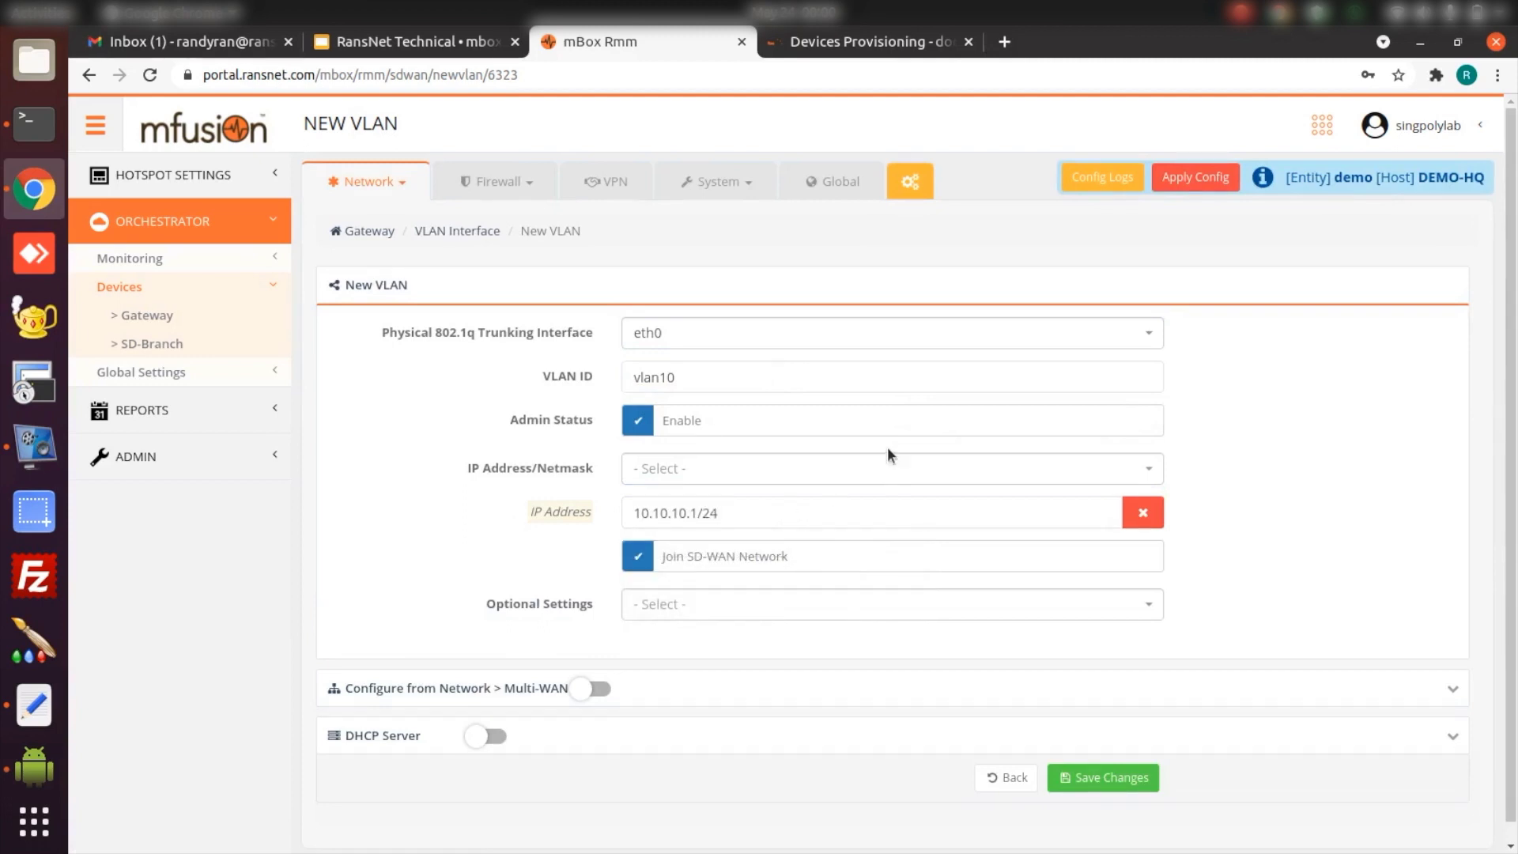
scroll(887, 447, "down", 1)
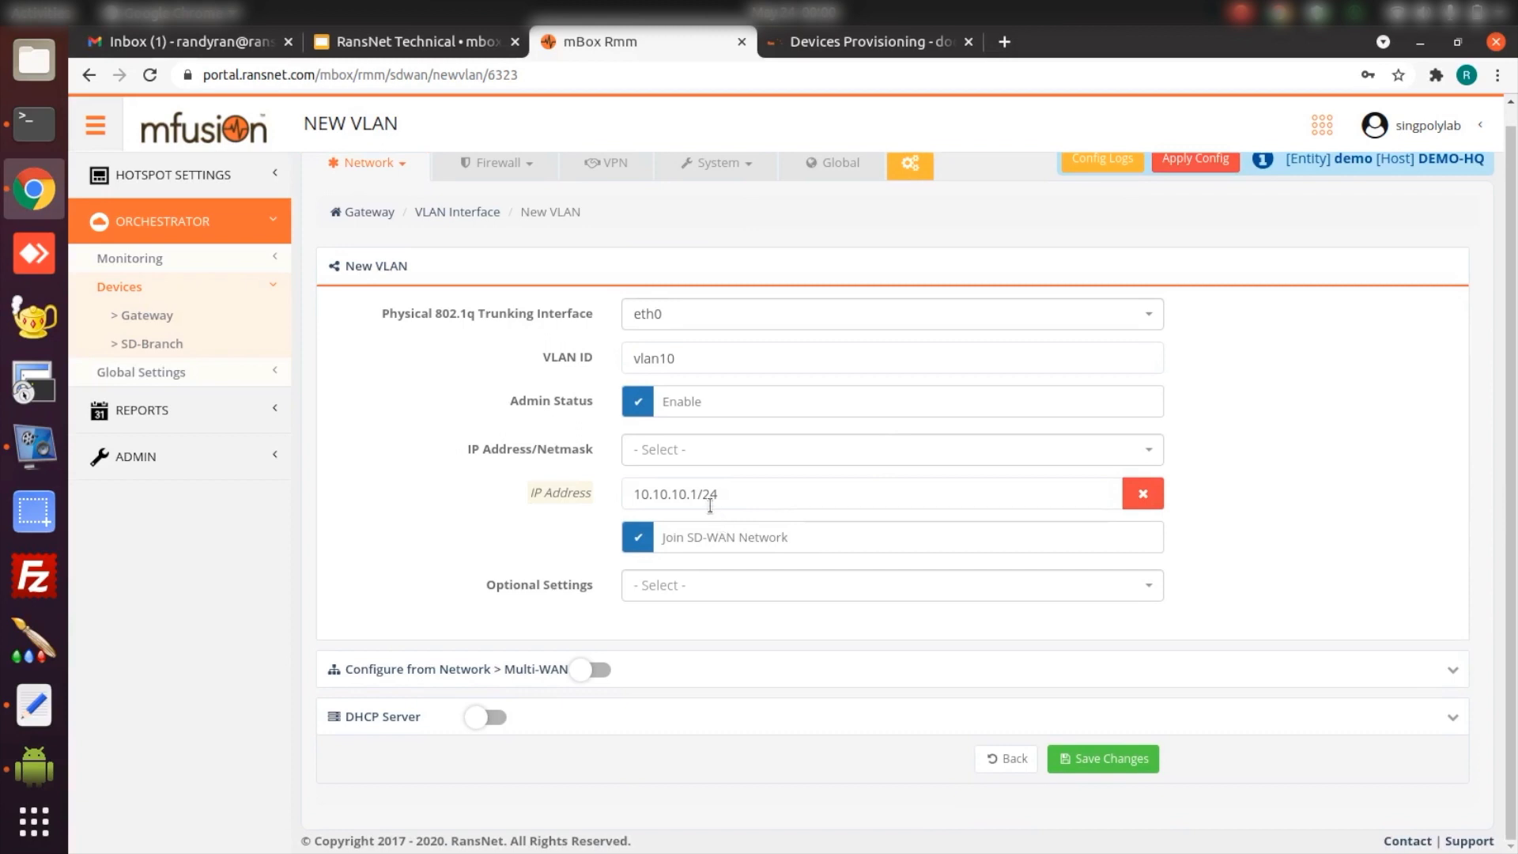
left_click(1087, 759)
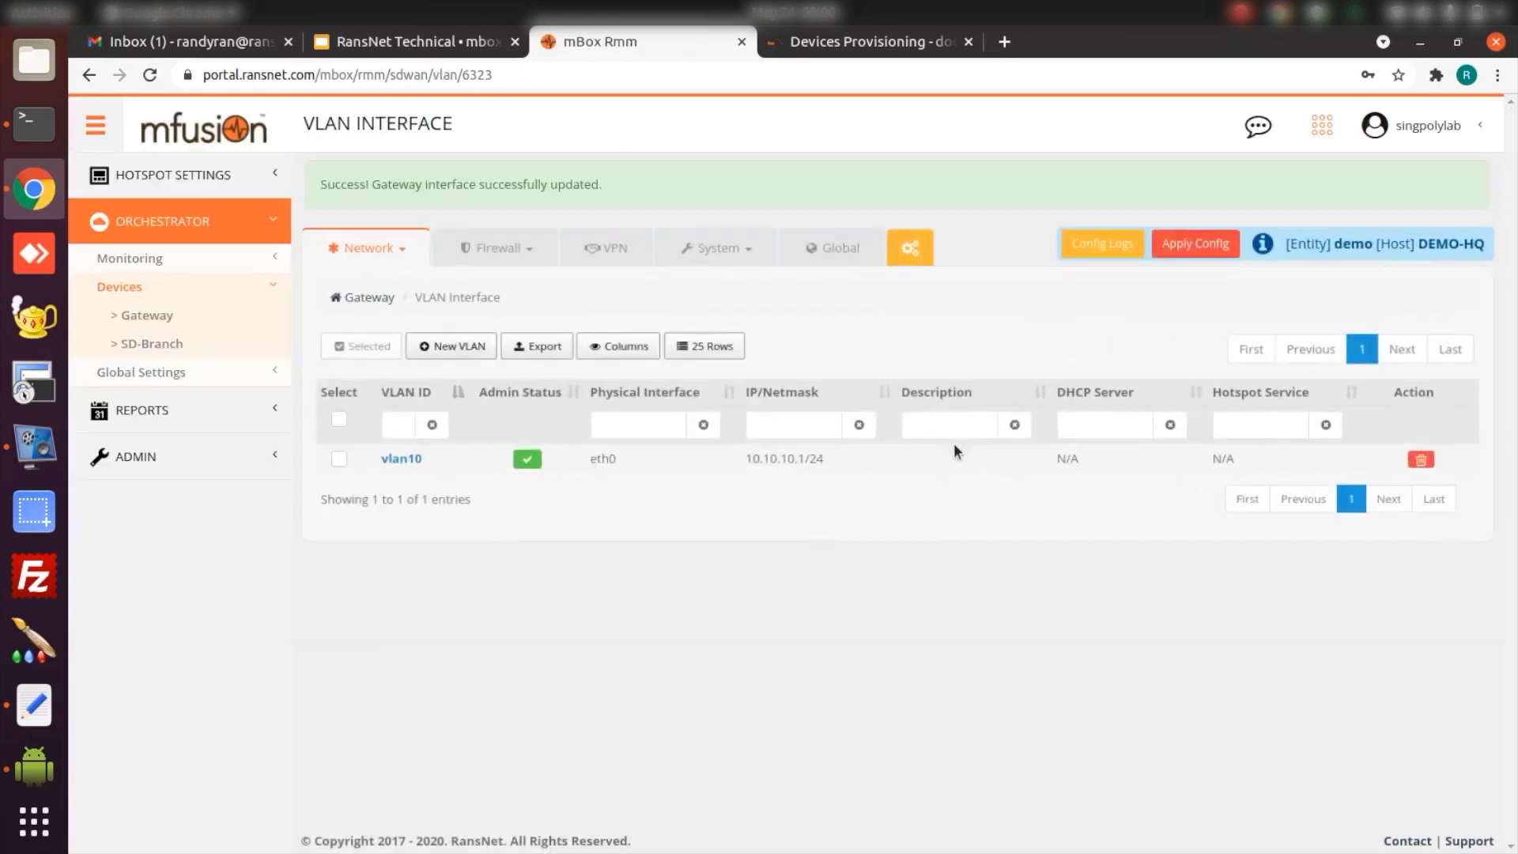
Open the SD-Branch remotes list, then show the SD-WAN Demo Scenario slide in Google Slides
left_click(158, 344)
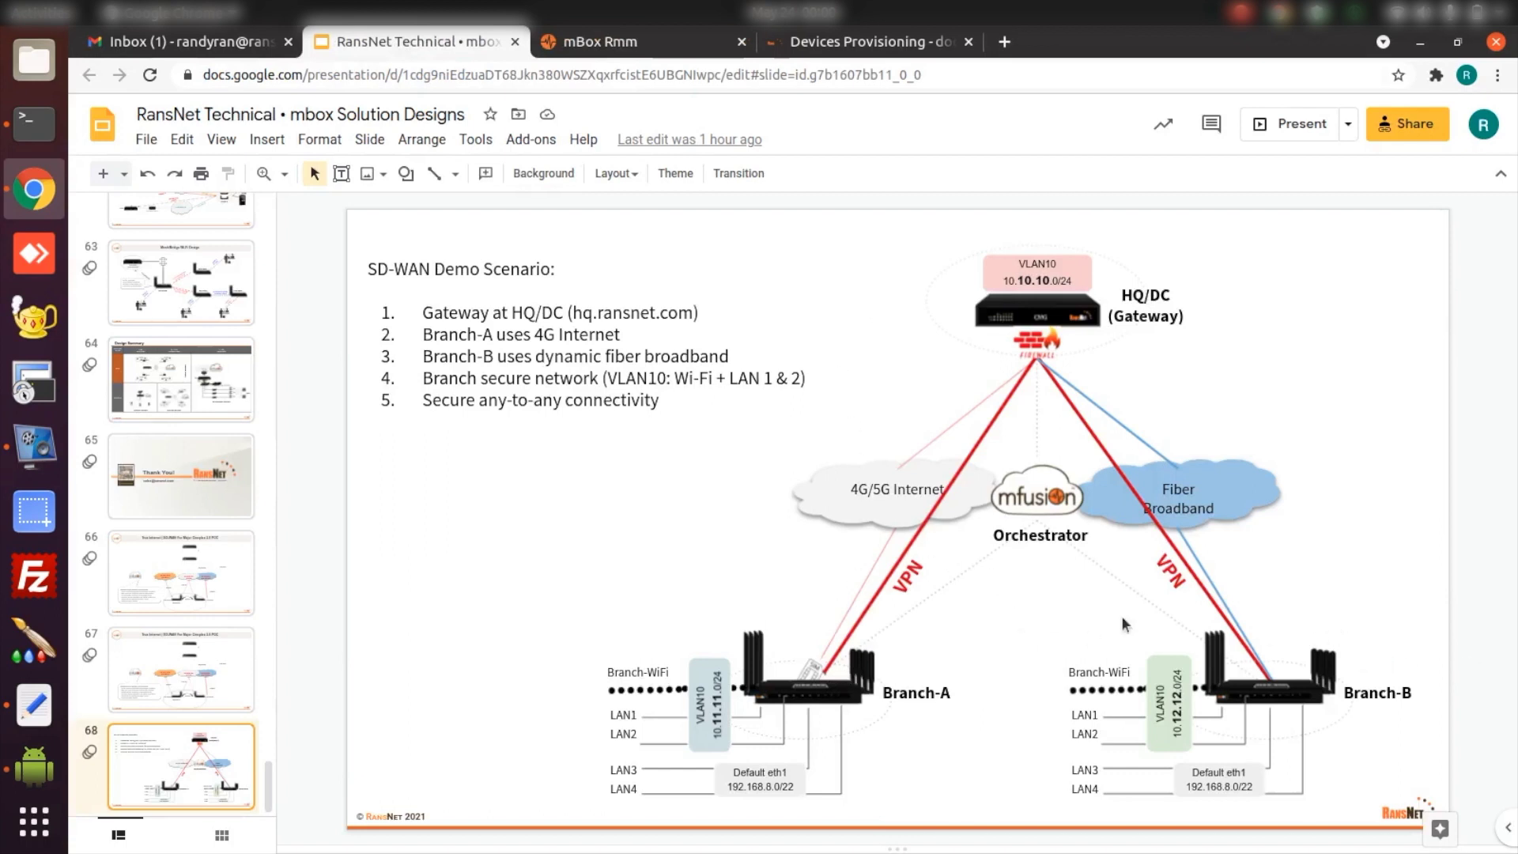
Add Branch-A as a new SD-Branch remote
left_click(712, 41)
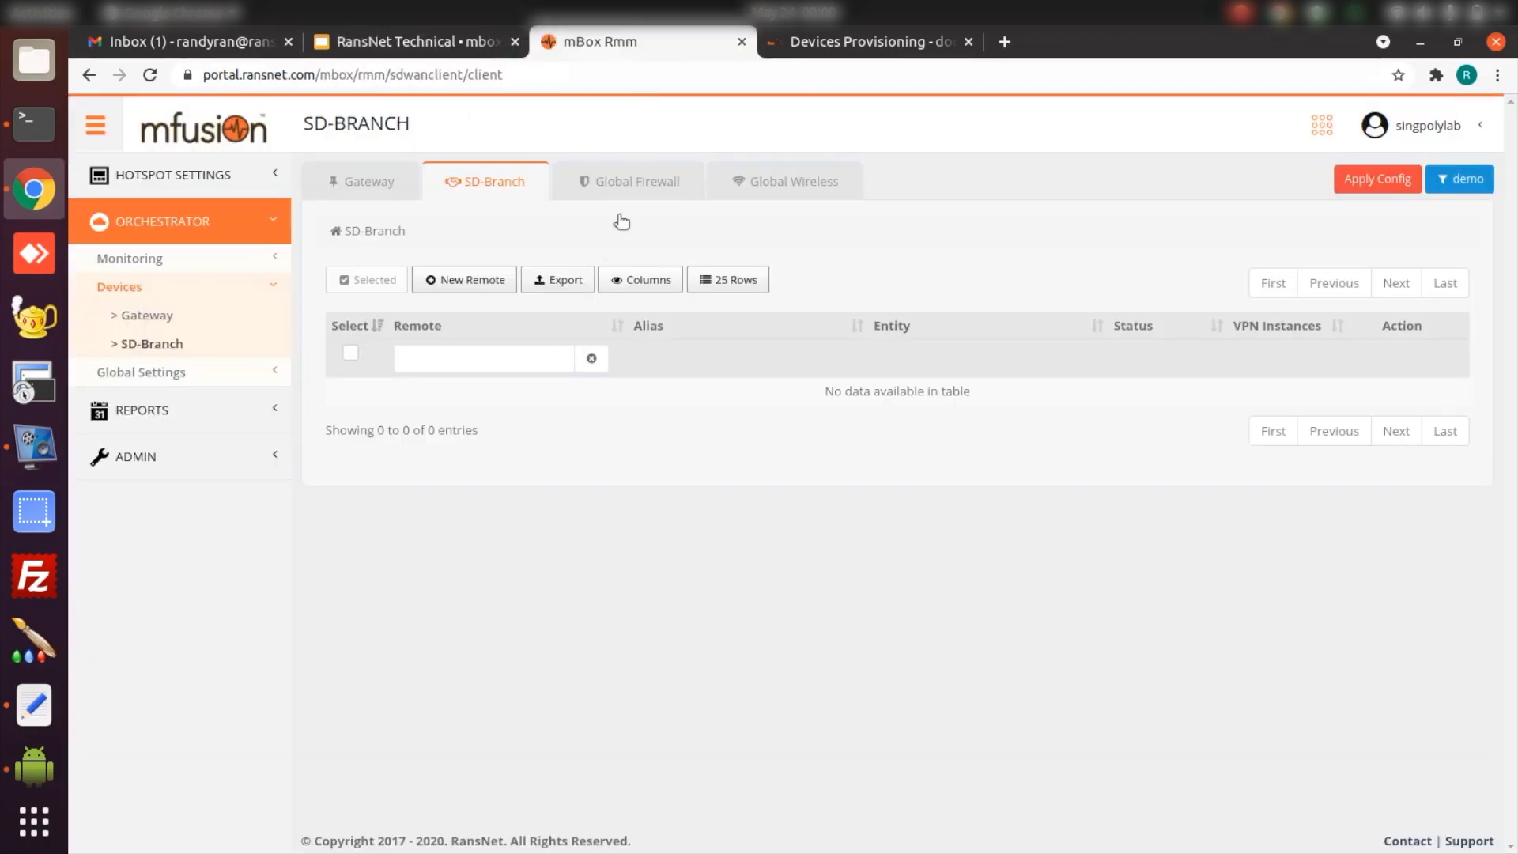
left_click(490, 282)
left_click(373, 451)
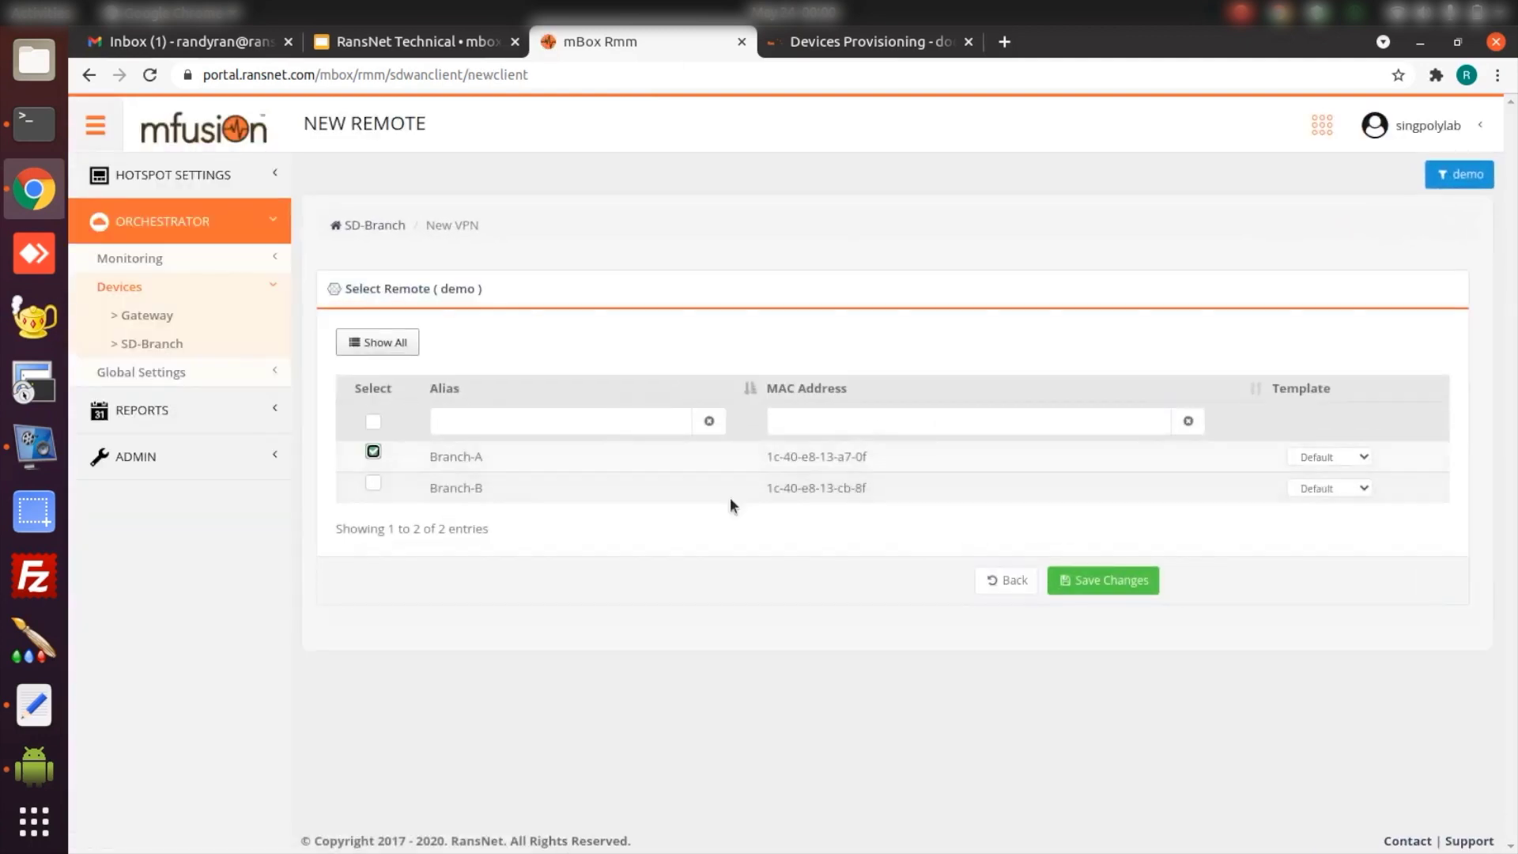
left_click(1136, 585)
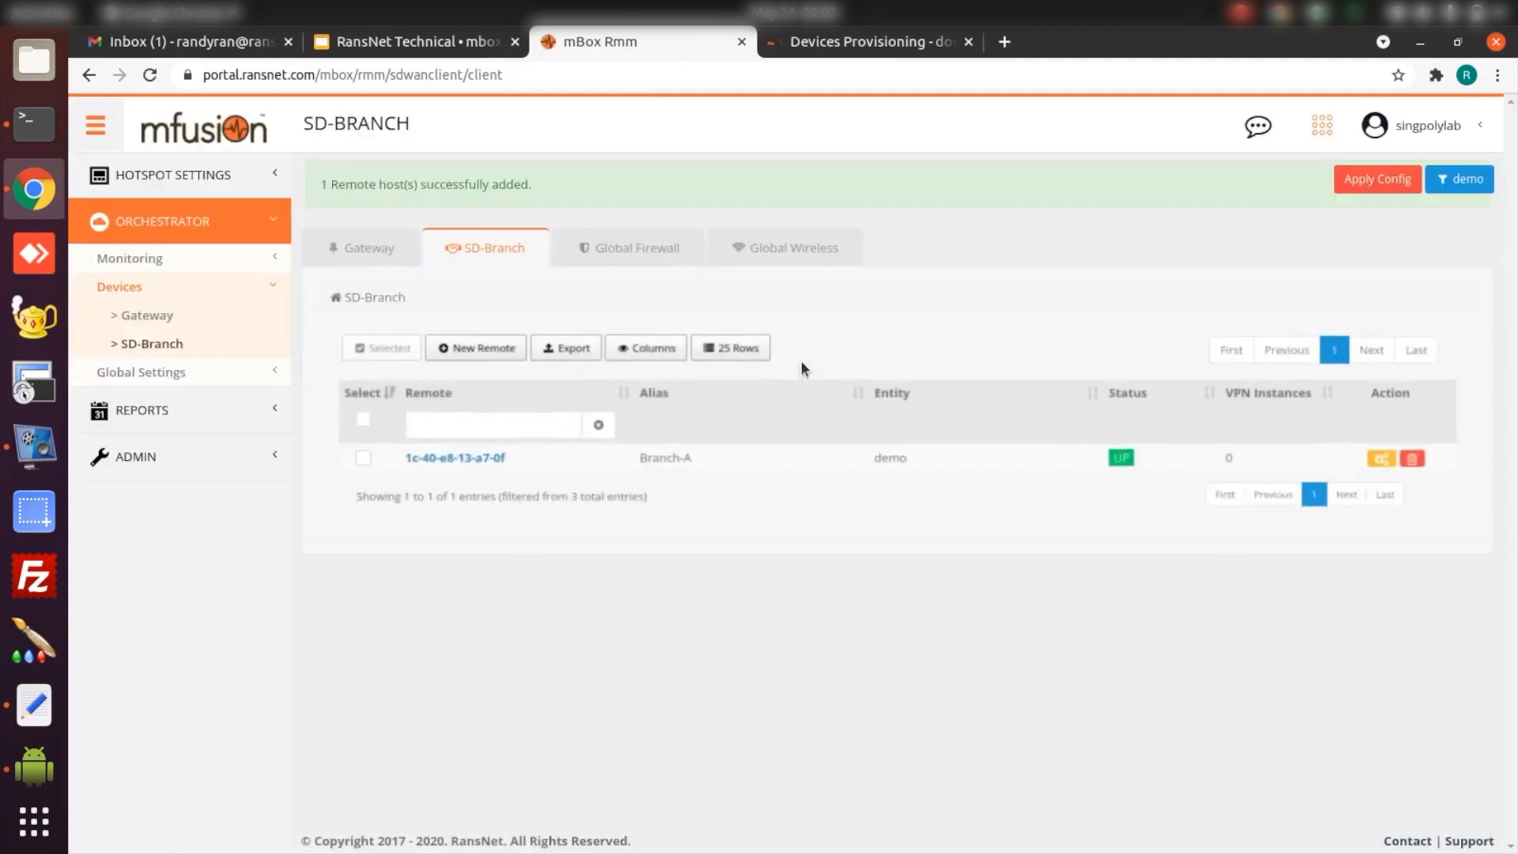
Assign Branch_FW firewall and Branch_WiFi wireless global policies to Branch-A and save
left_click(472, 461)
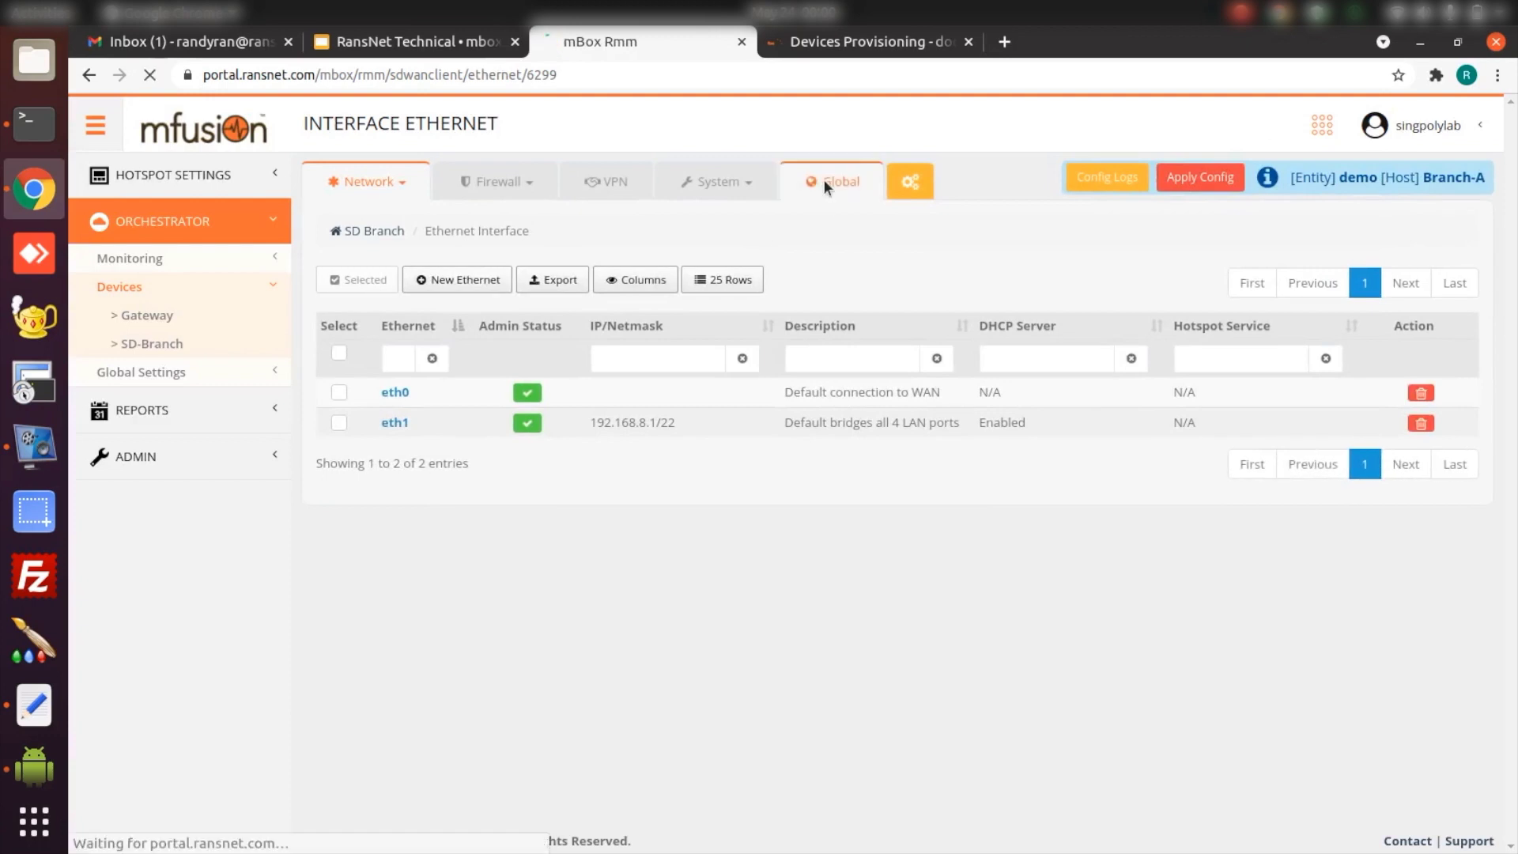
left_click(824, 179)
left_click(644, 350)
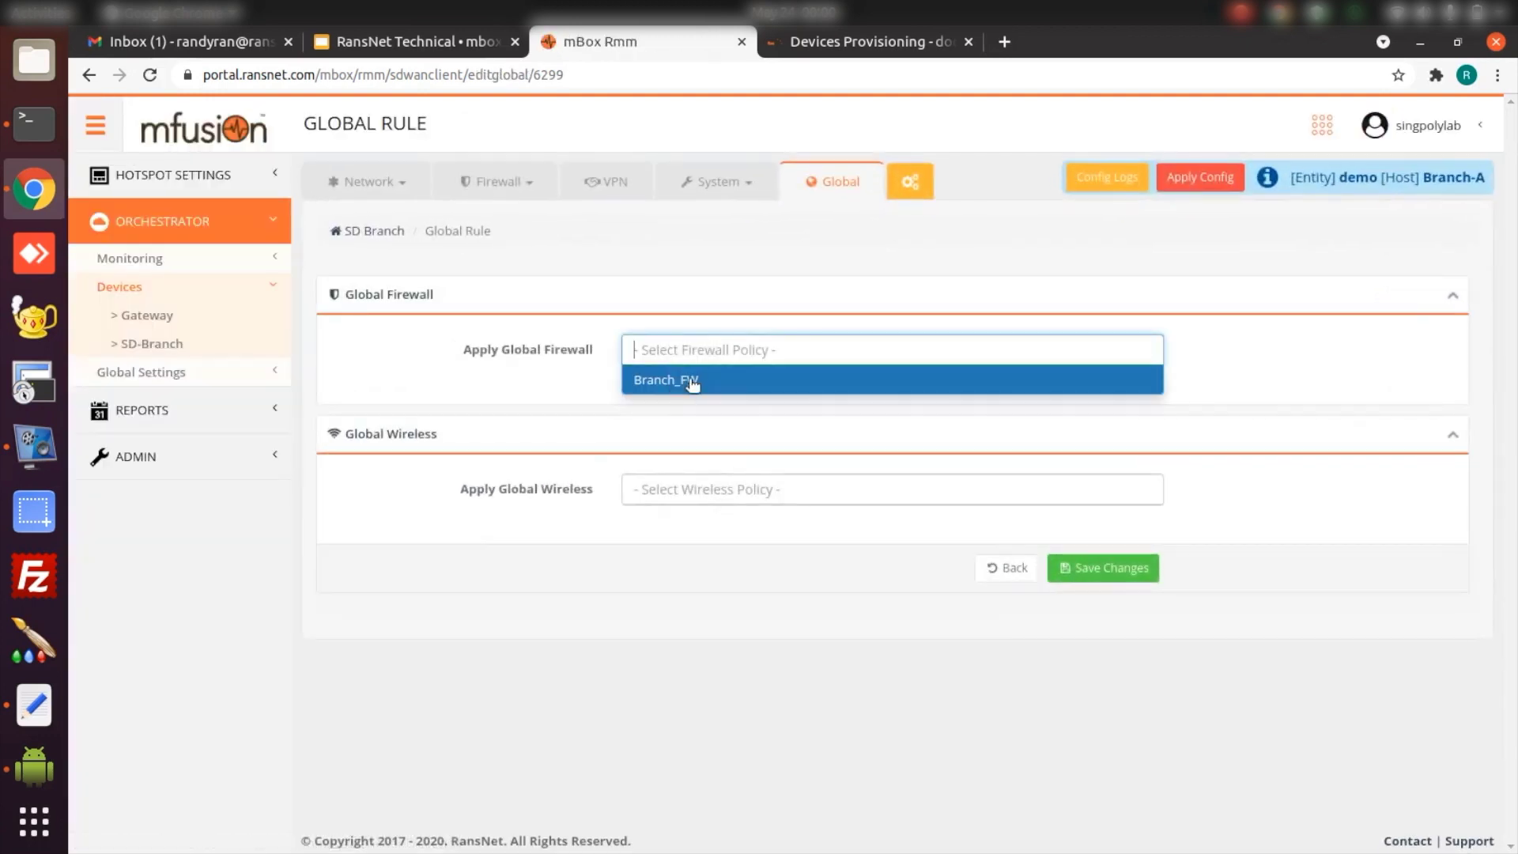
left_click(694, 380)
left_click(715, 489)
left_click(721, 519)
left_click(1103, 568)
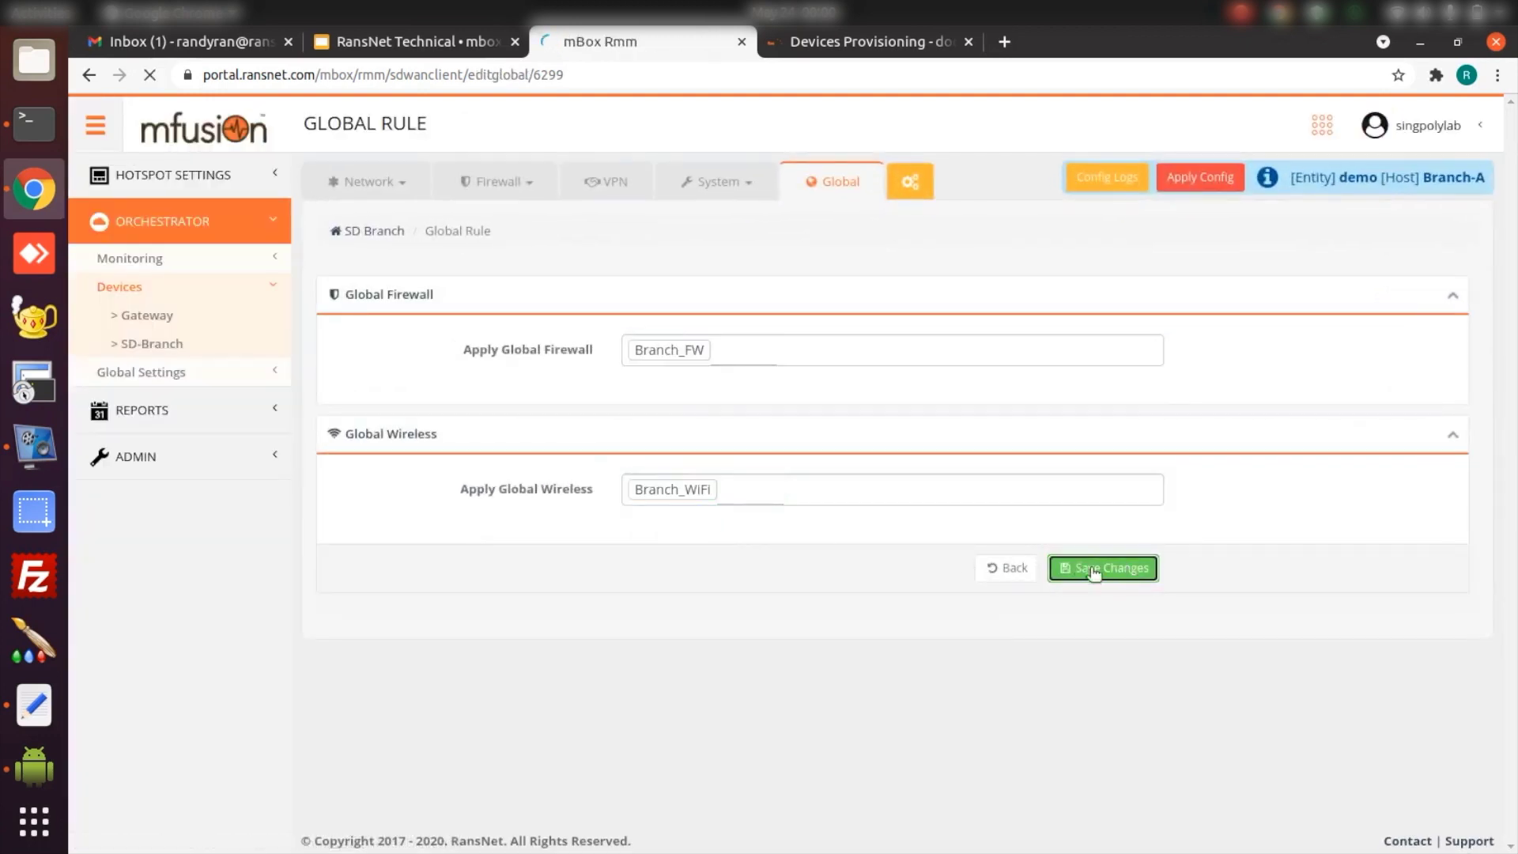
left_click(393, 254)
left_click(394, 254)
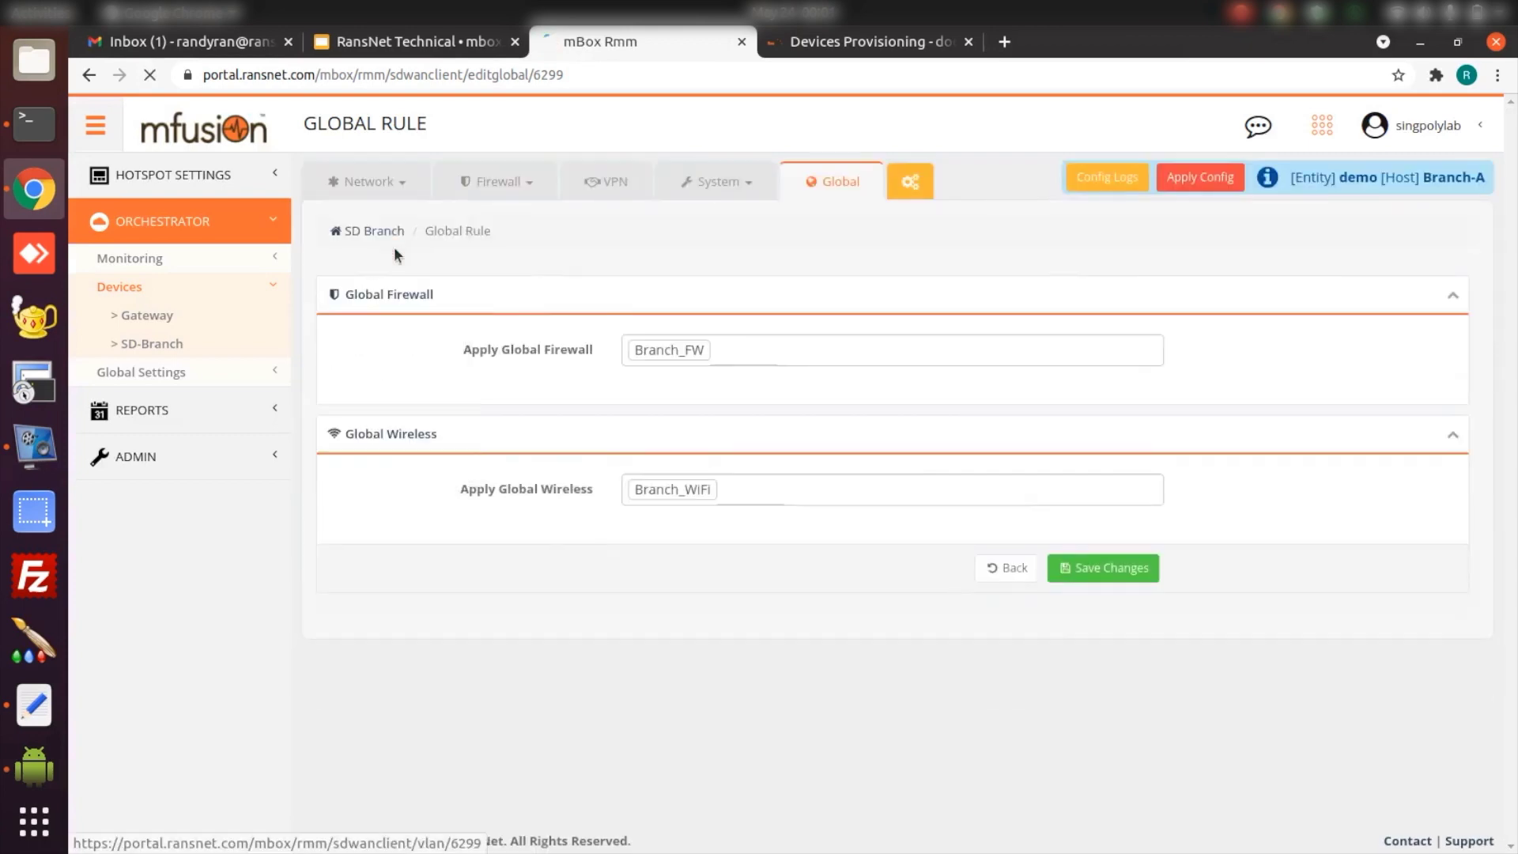
Fill a new vlan10 on eth1: 10.11.11.1/24, joined to SD-WAN, DHCP pool 10.11.11.2–10.11.11.255
left_click(449, 282)
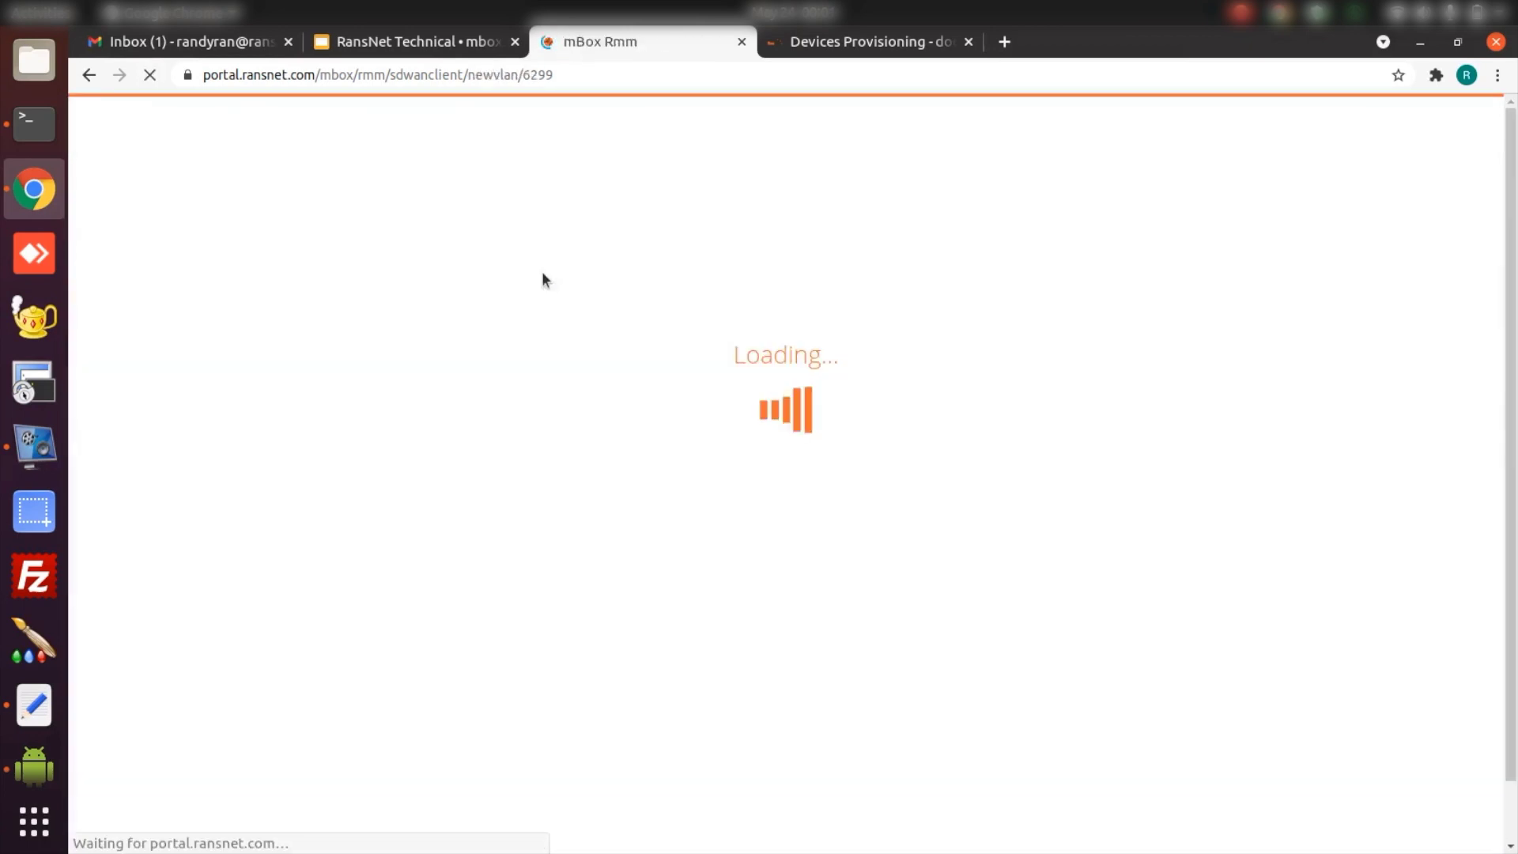
left_click(728, 347)
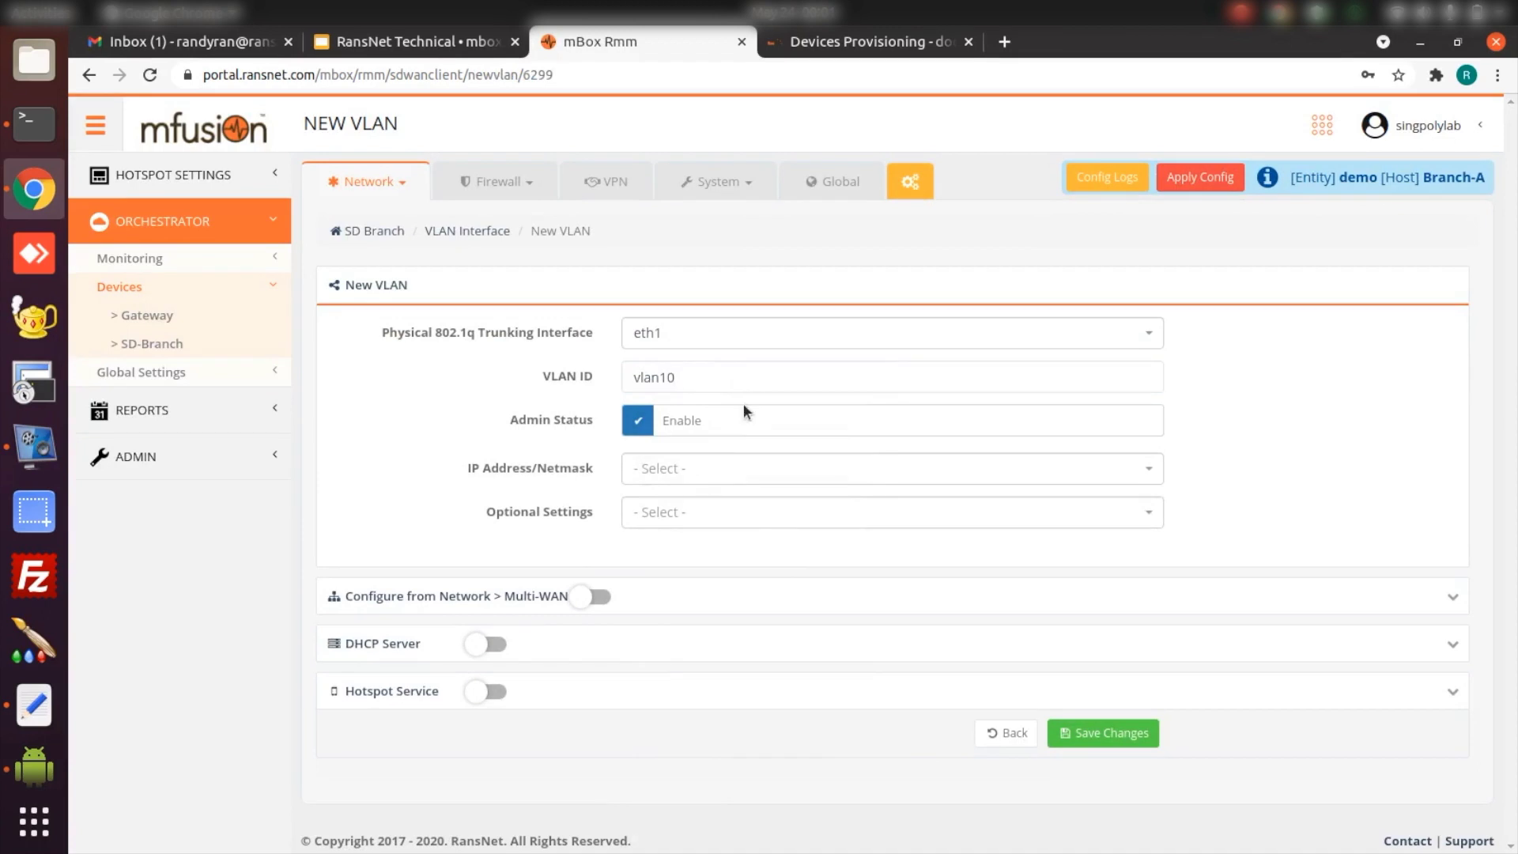
left_click(744, 468)
left_click(664, 562)
left_click(748, 513)
type("10.11.11.1/24")
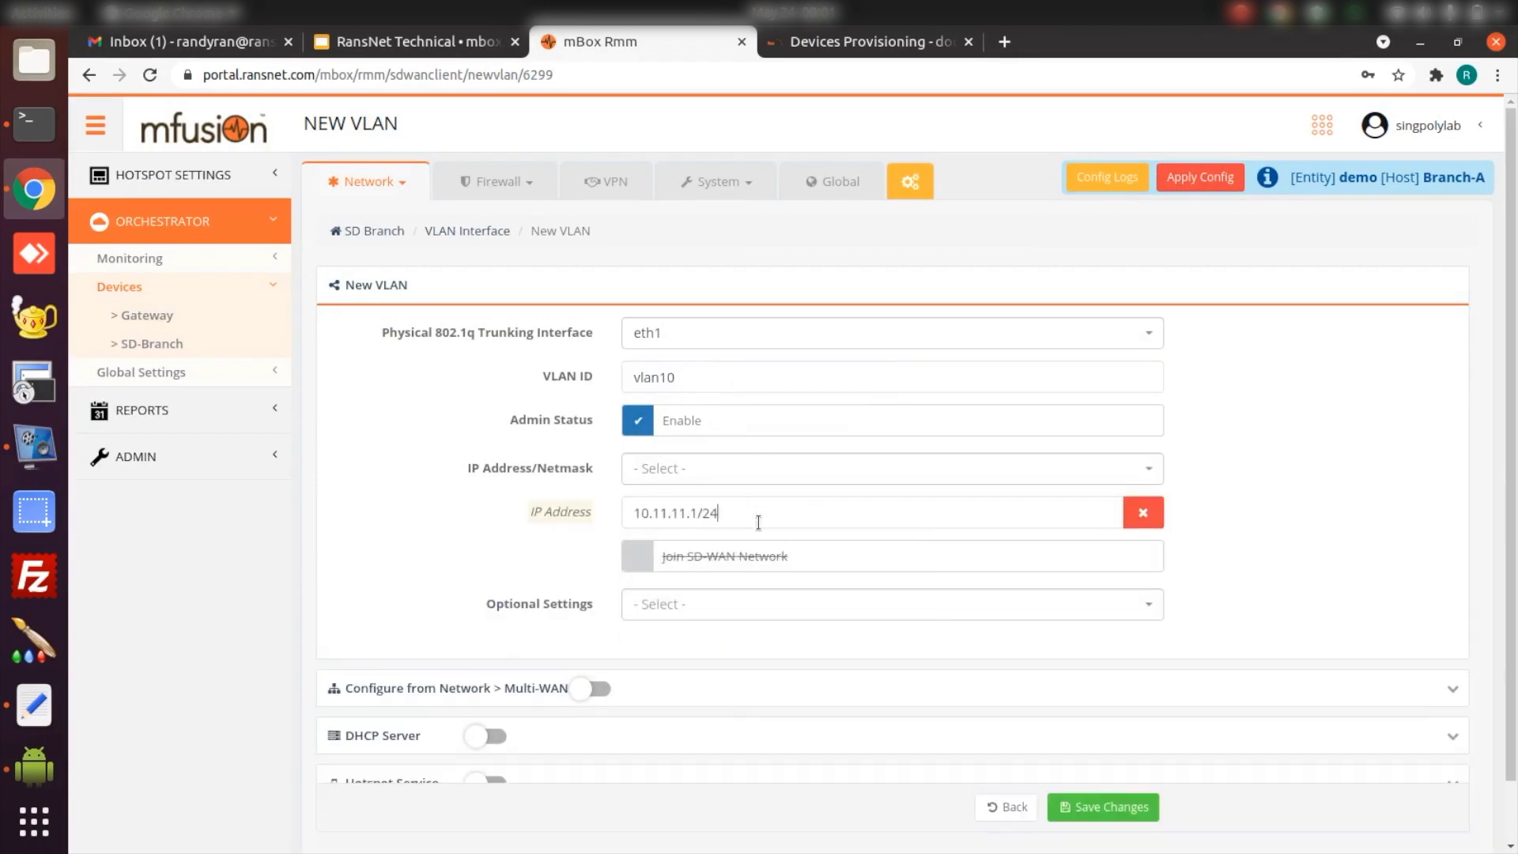
left_click(797, 557)
scroll(986, 508, "down", 2)
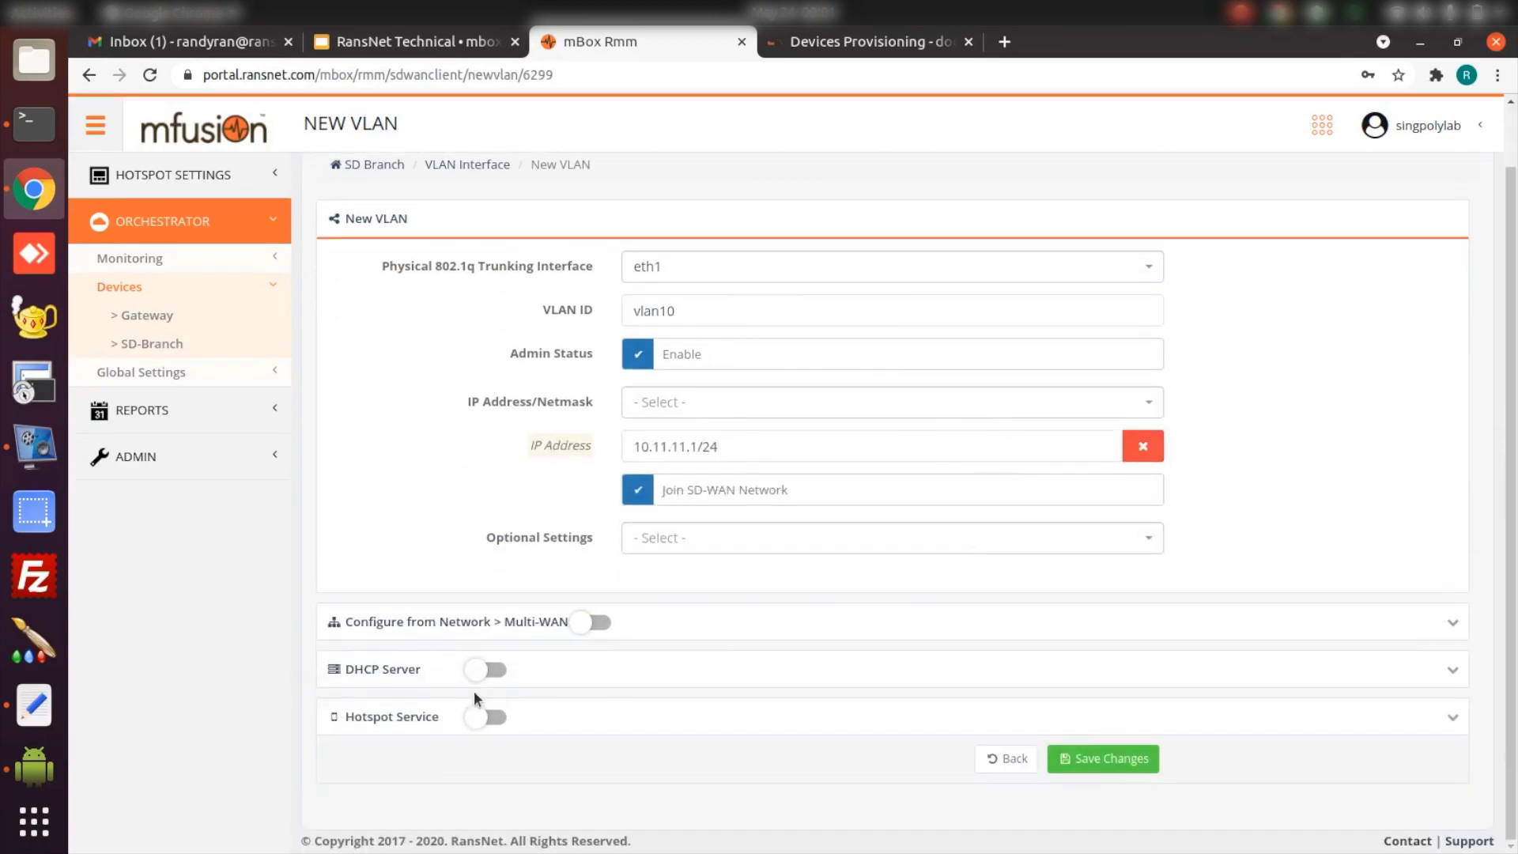
left_click(491, 669)
scroll(854, 596, "down", 4)
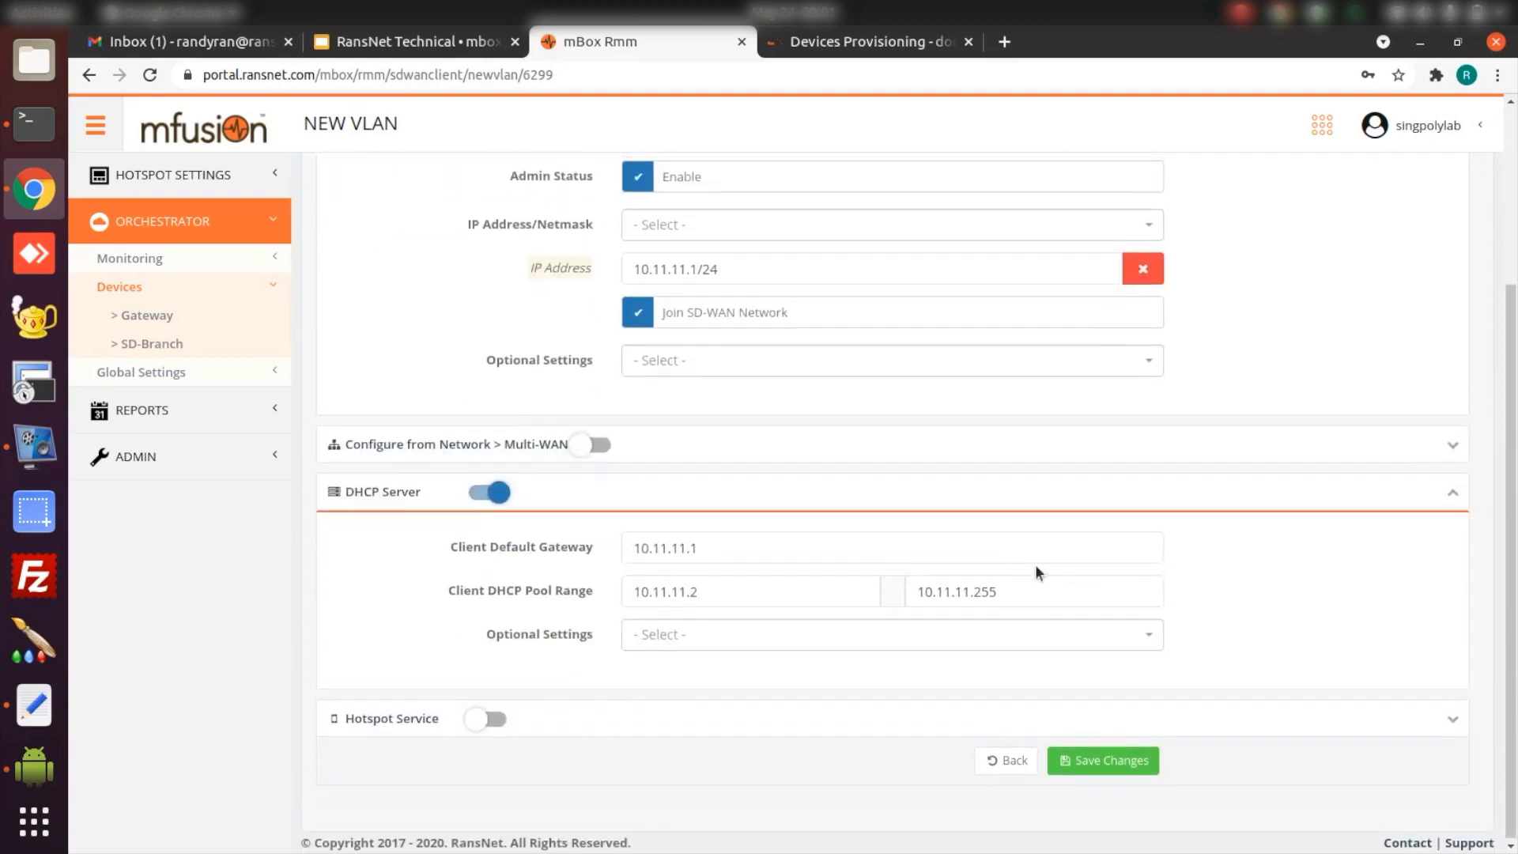
On Branch-A's Switchports page, enable switchport 1 as a VLAN access port
left_click(1102, 760)
left_click(369, 181)
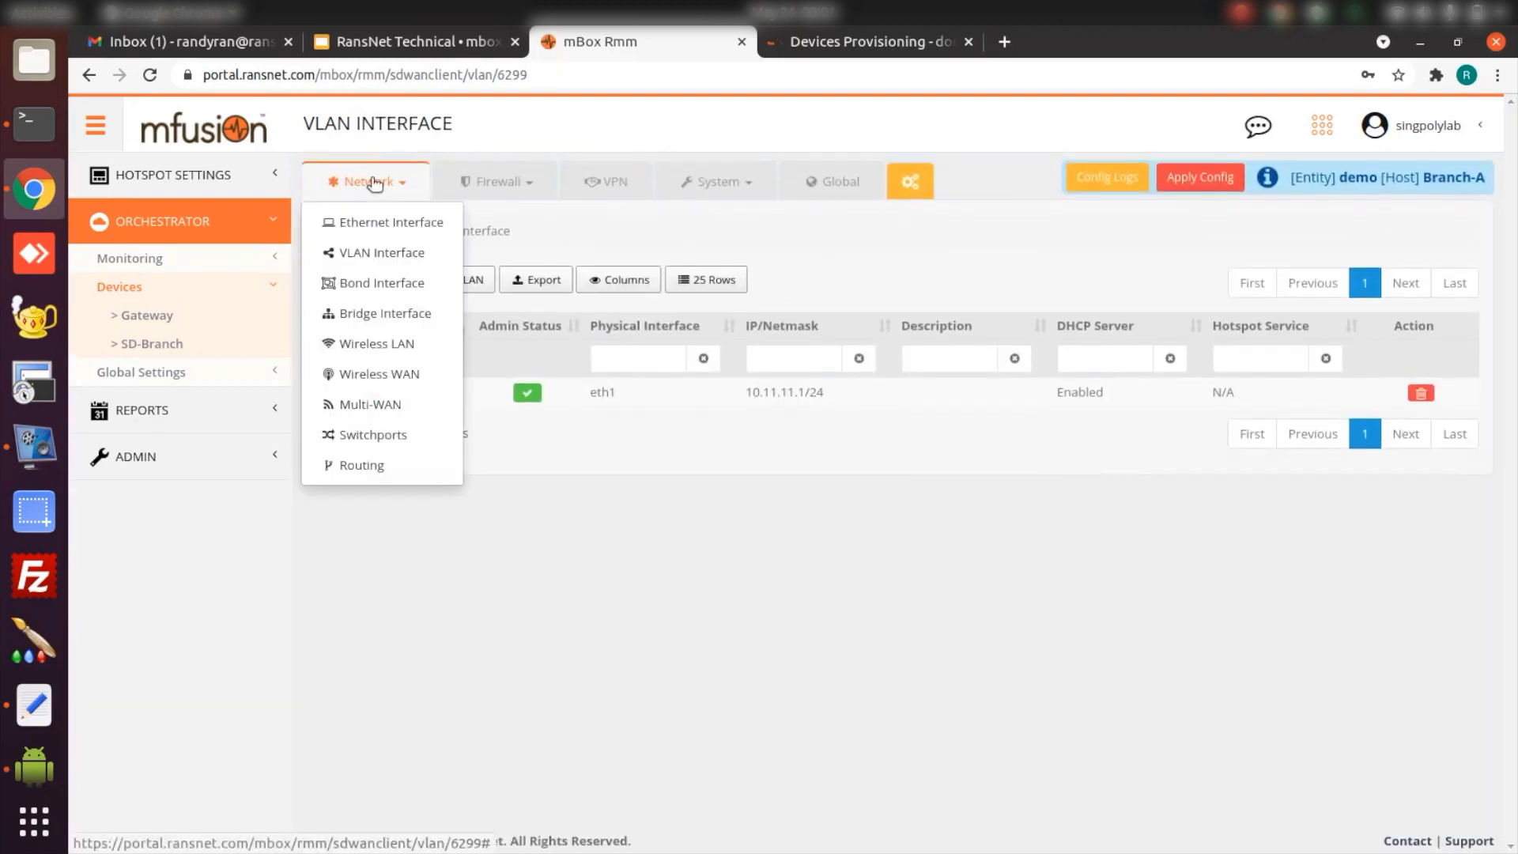
left_click(412, 436)
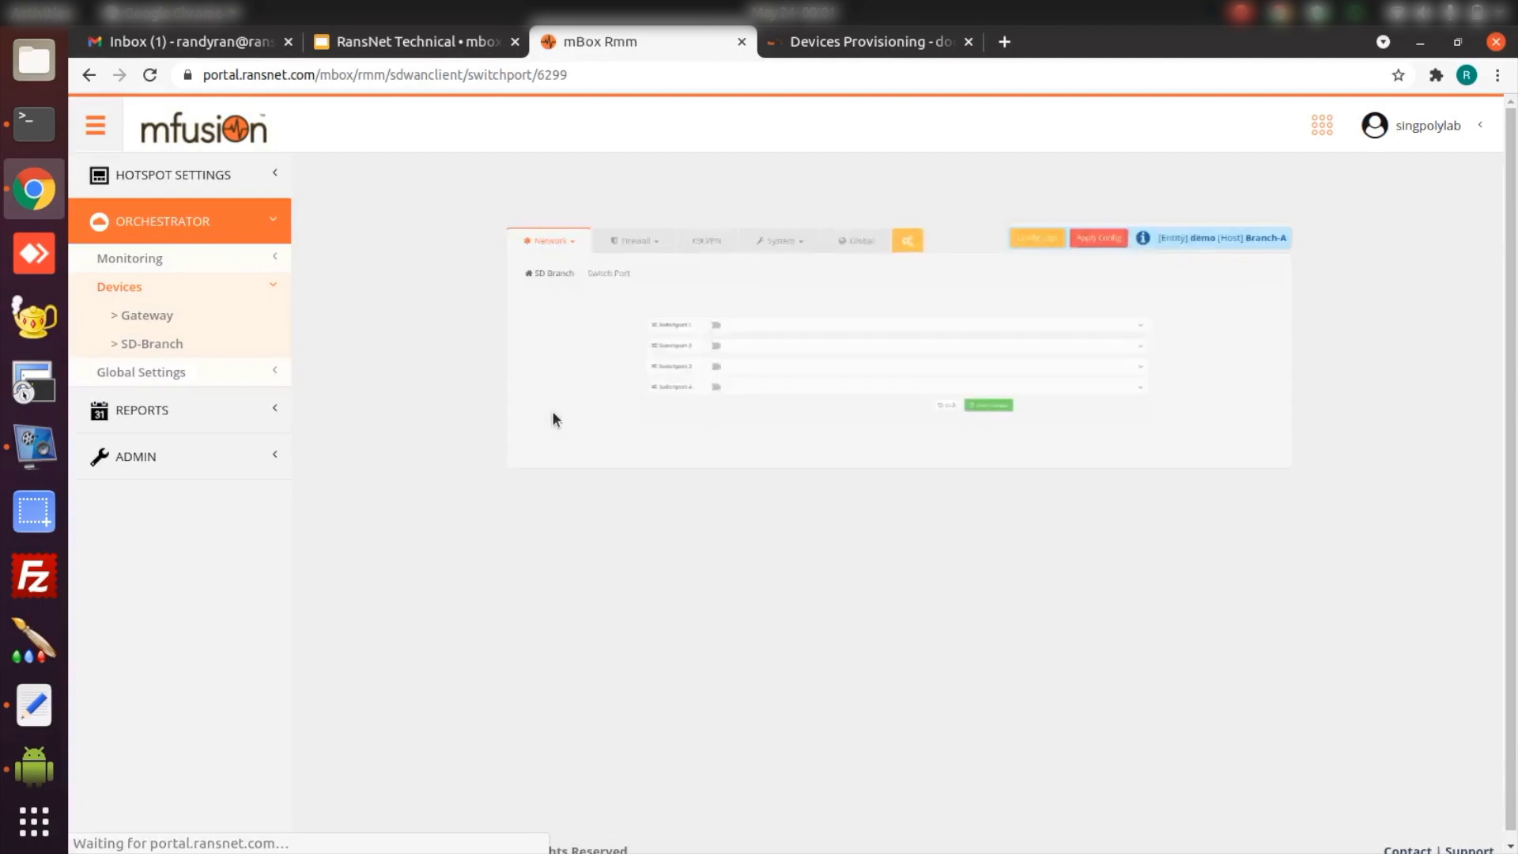
left_click(473, 273)
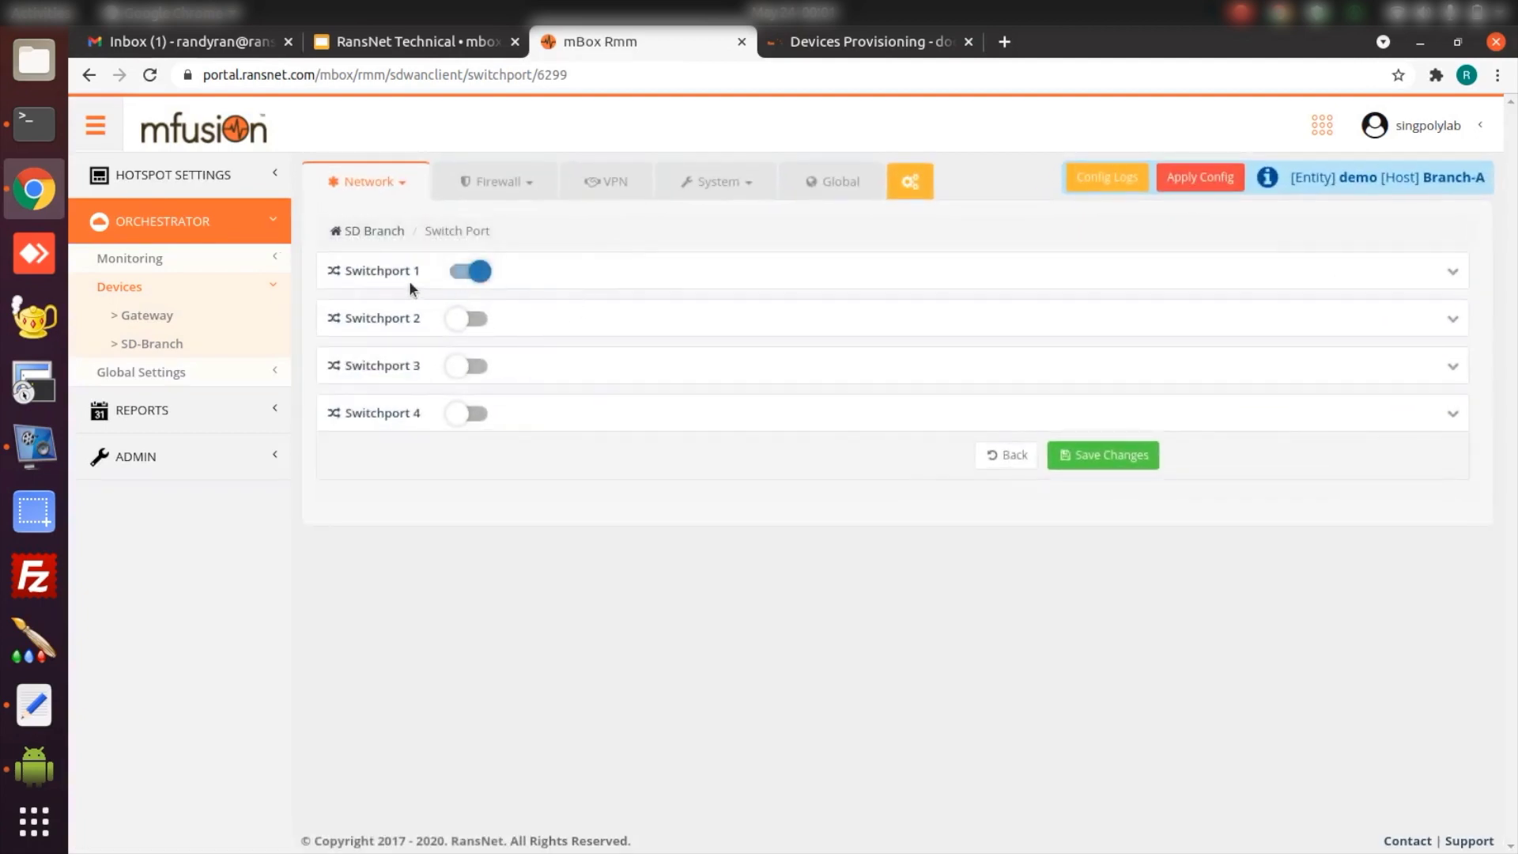
left_click(664, 321)
left_click(725, 386)
left_click(753, 362)
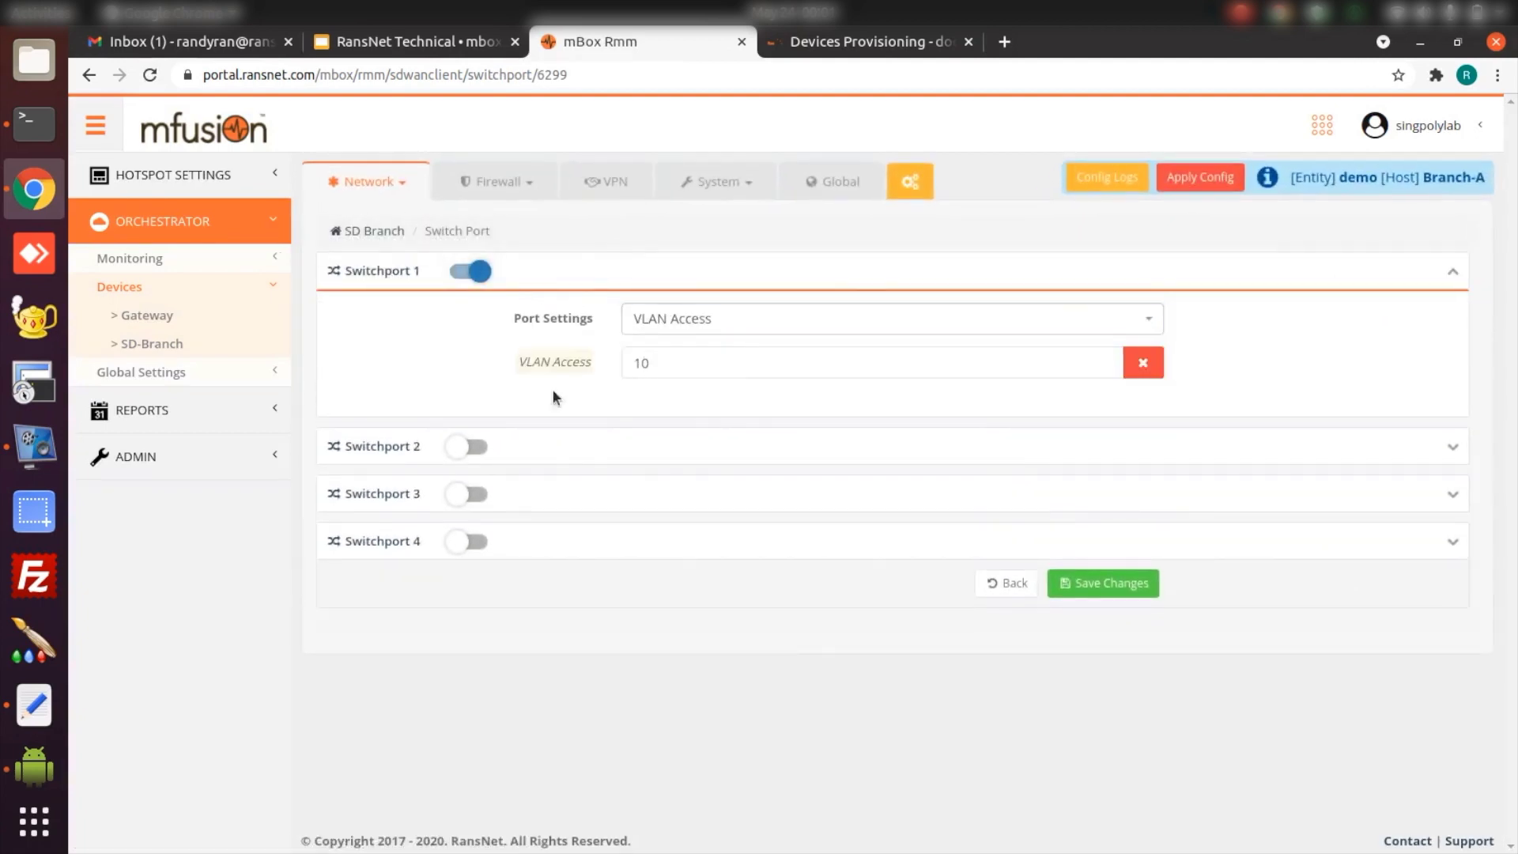
Enable switchport 2 as a VLAN access port in VLAN 10 and save the changes
left_click(460, 447)
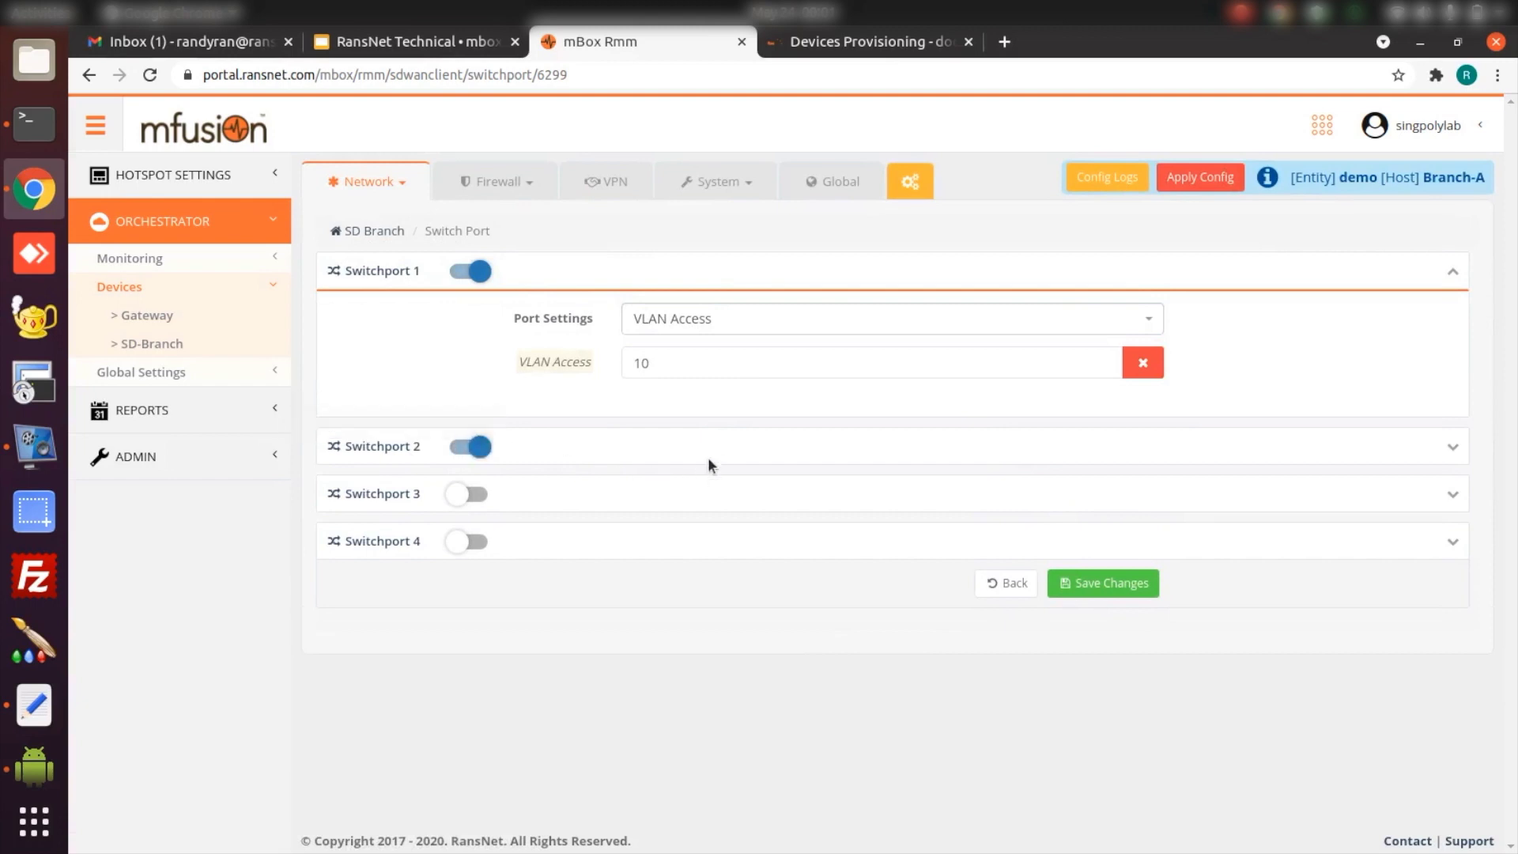
left_click(645, 493)
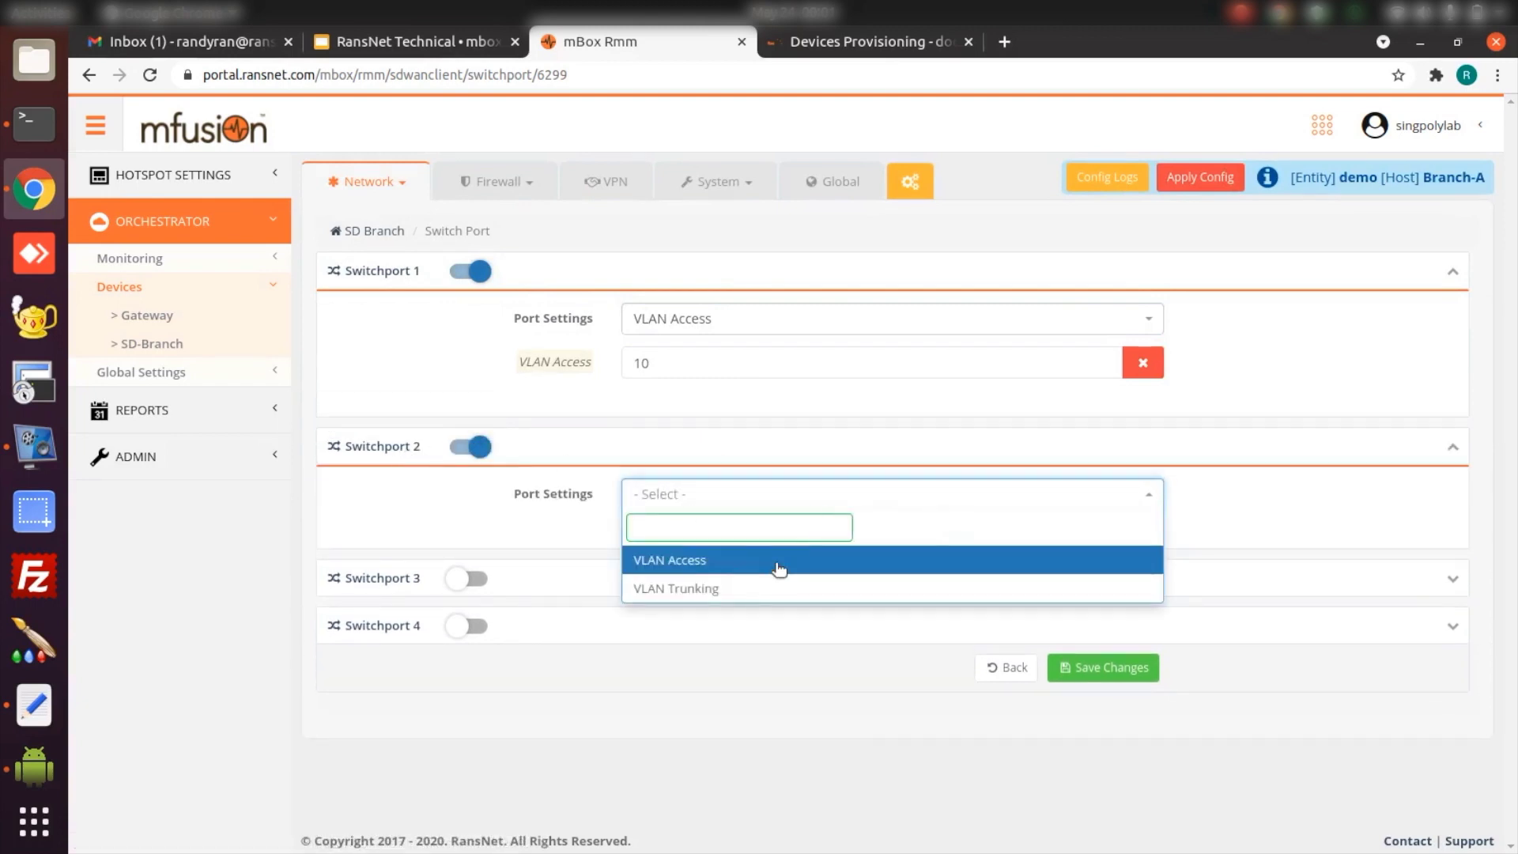
left_click(743, 558)
left_click(731, 538)
type("10")
left_click(1103, 710)
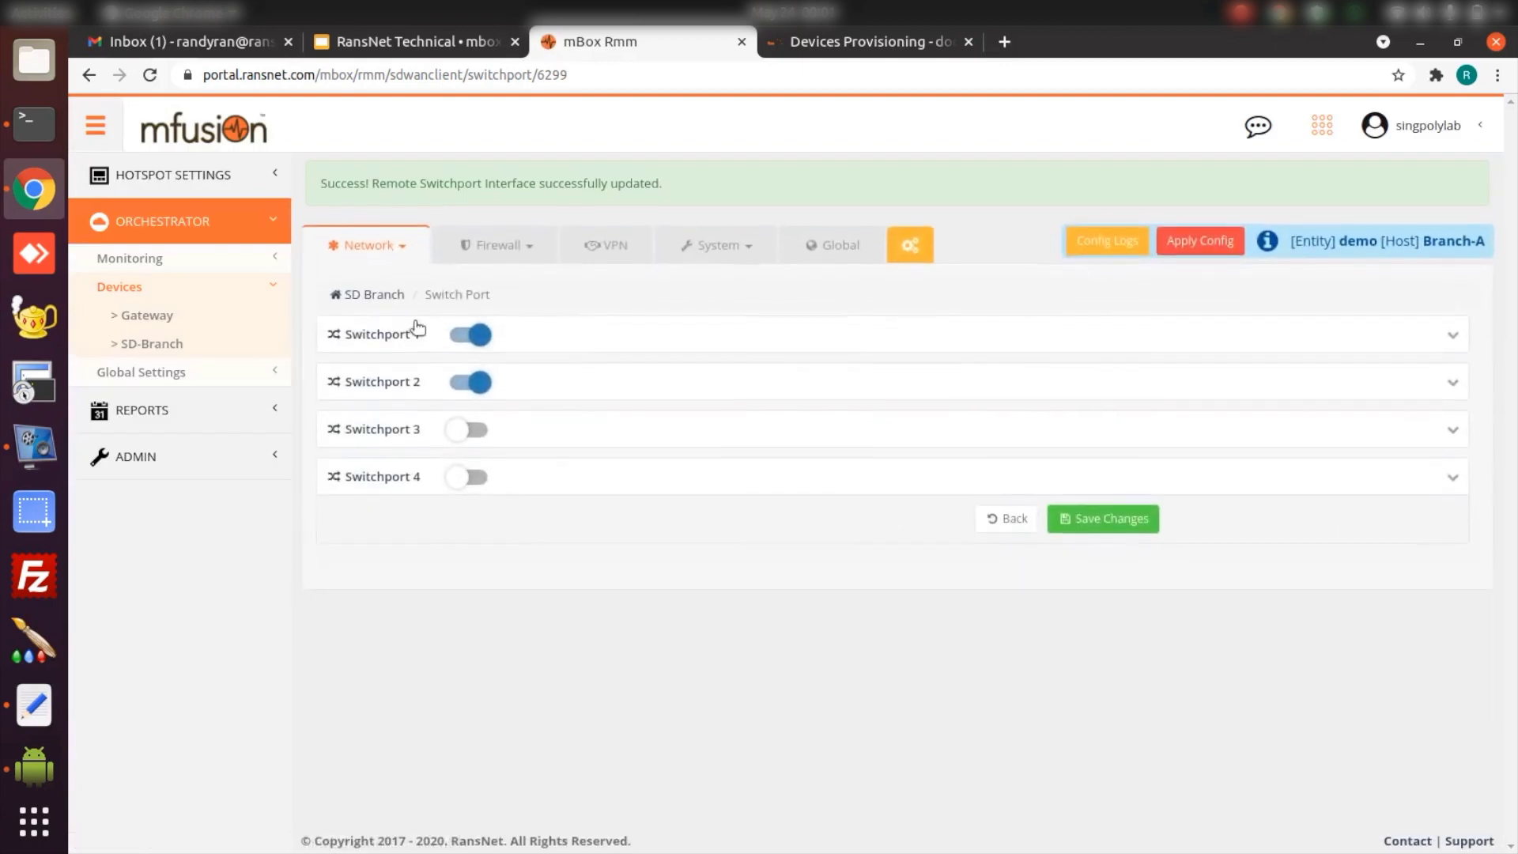
Review Branch-A's Wireless LAN SSID settings, then view its Firewall Input rules
left_click(360, 198)
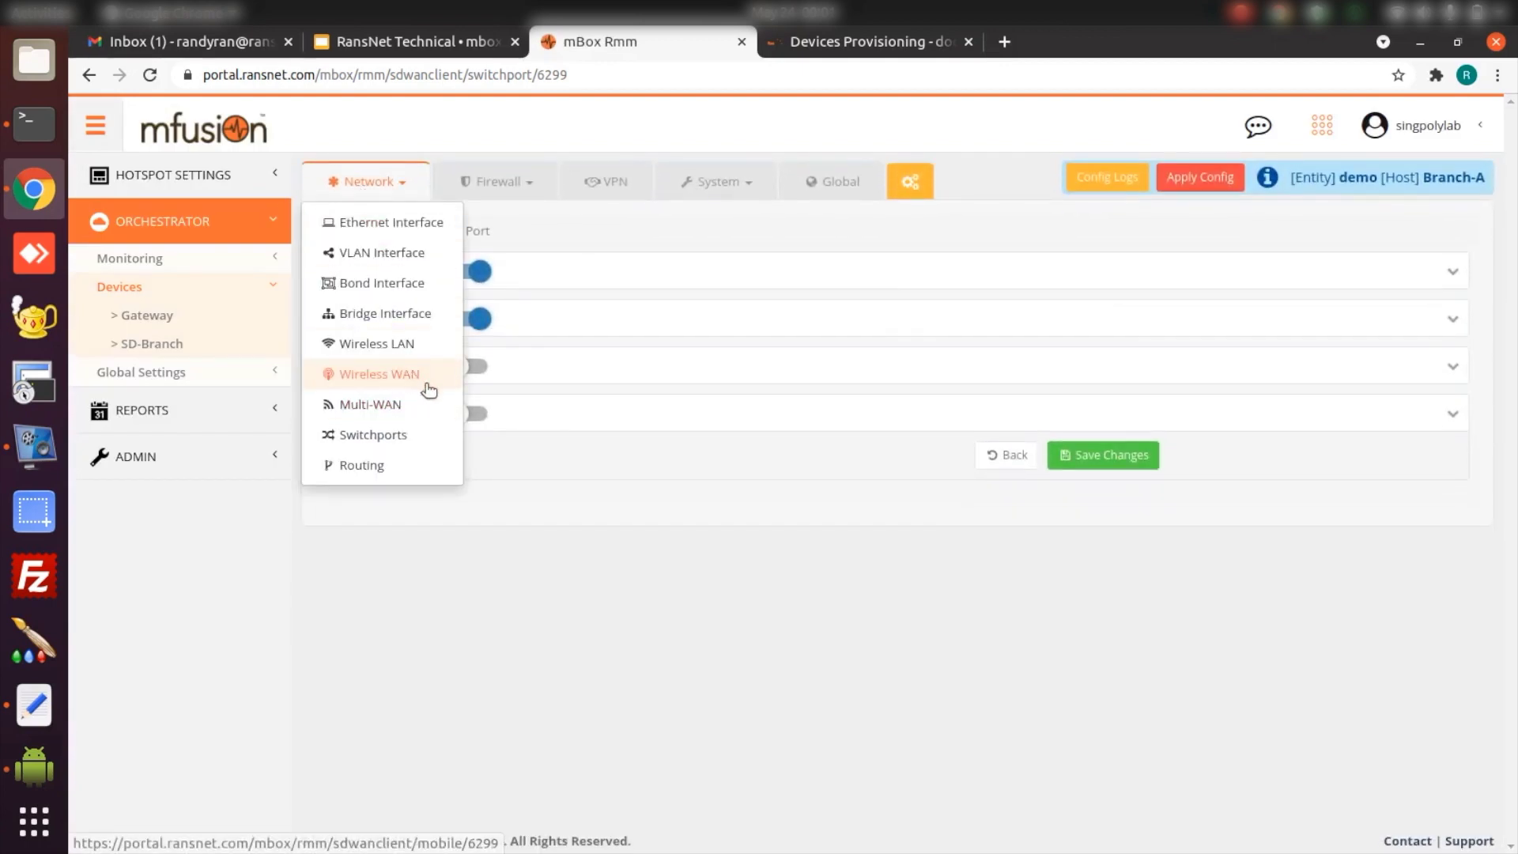
left_click(409, 348)
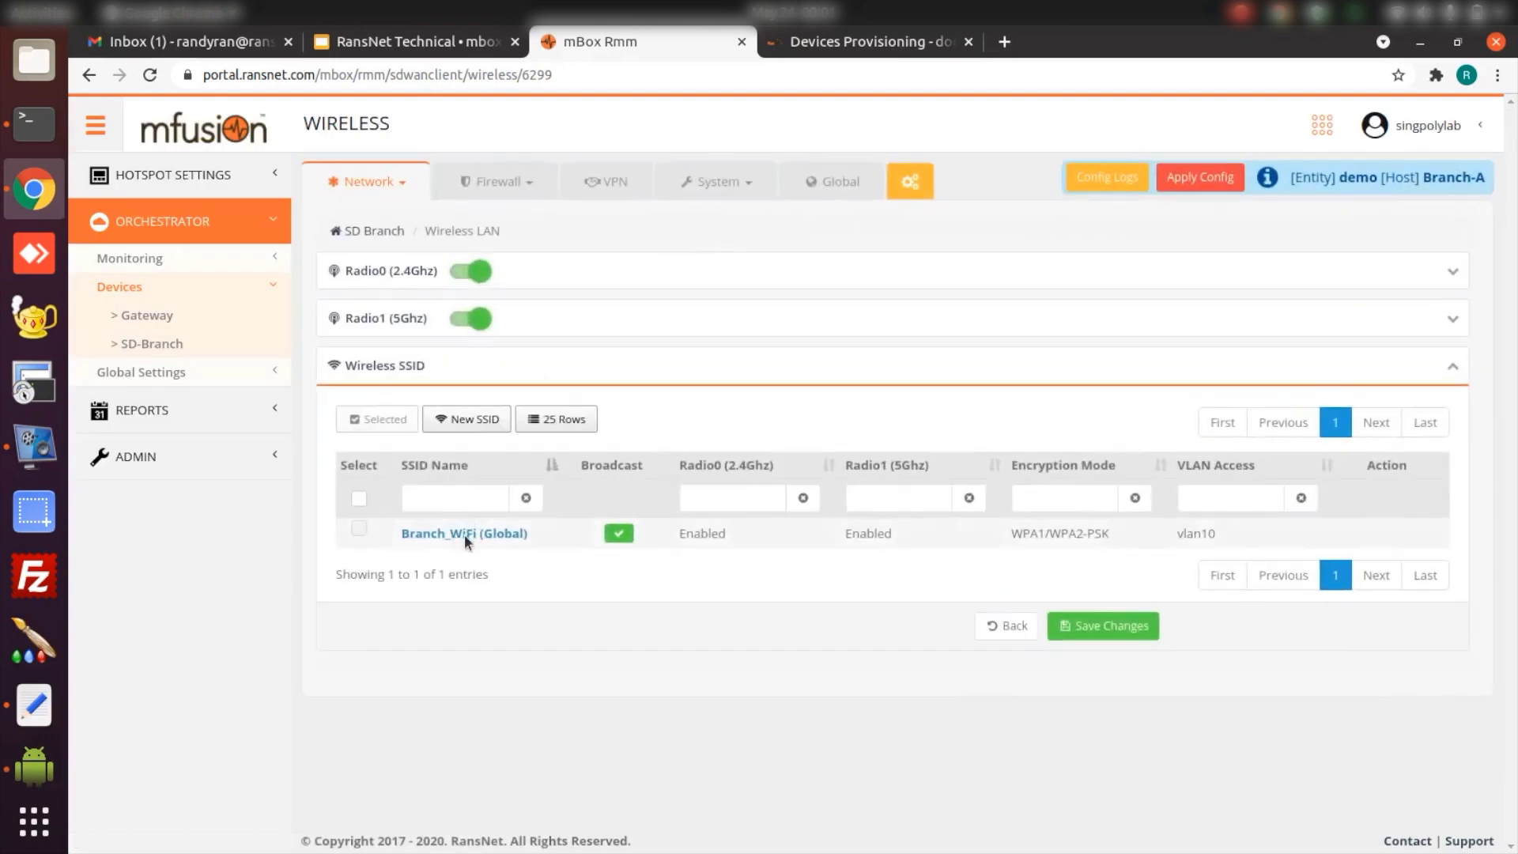
left_click(510, 181)
left_click(529, 247)
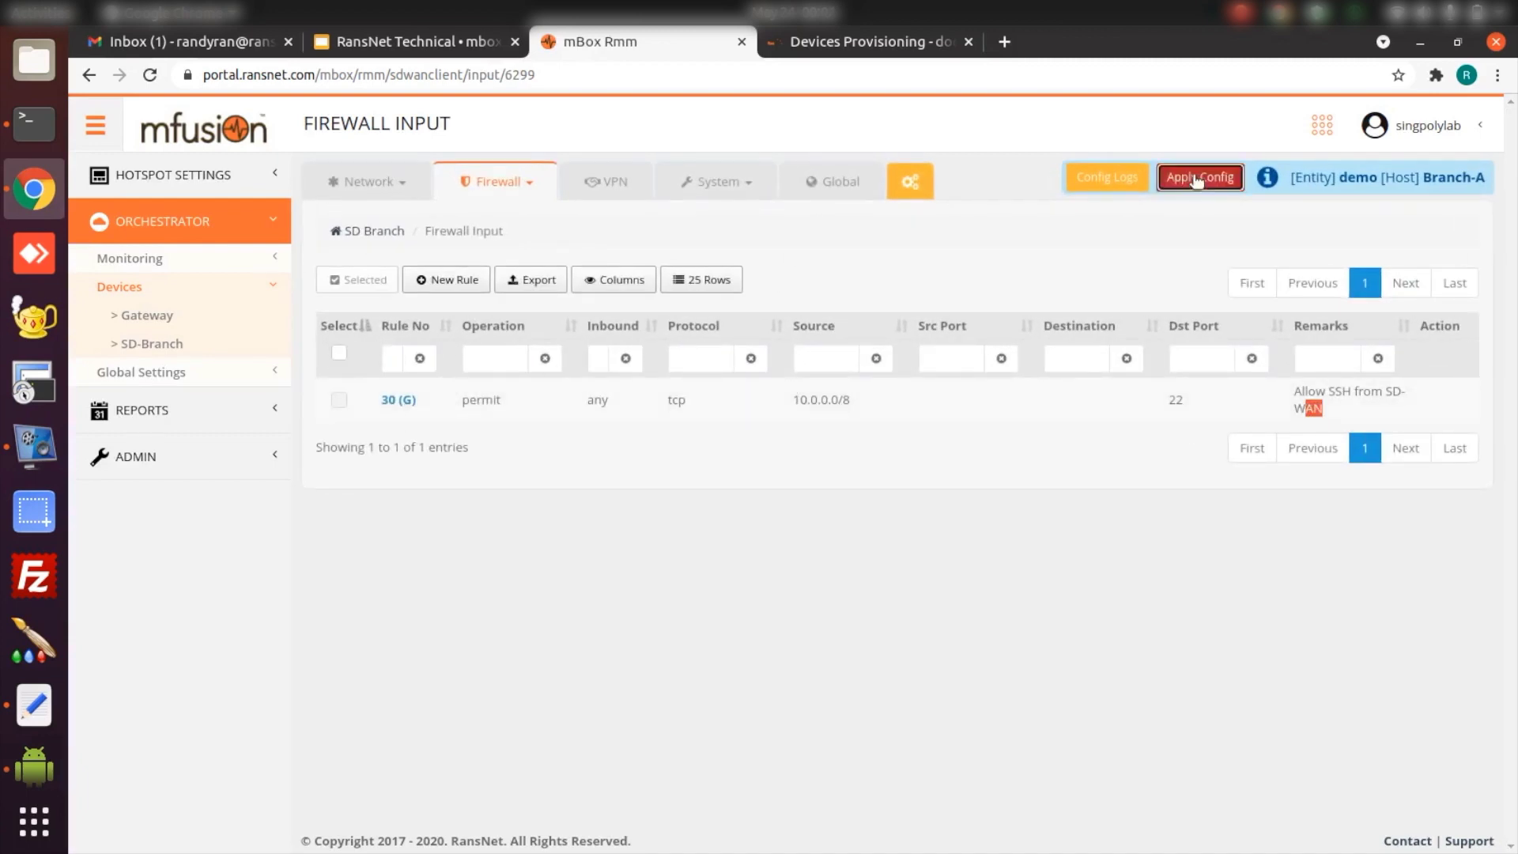
Apply Branch-A's config, close the push log after success, and switch to the design slides
left_click(1193, 178)
left_click(1458, 42)
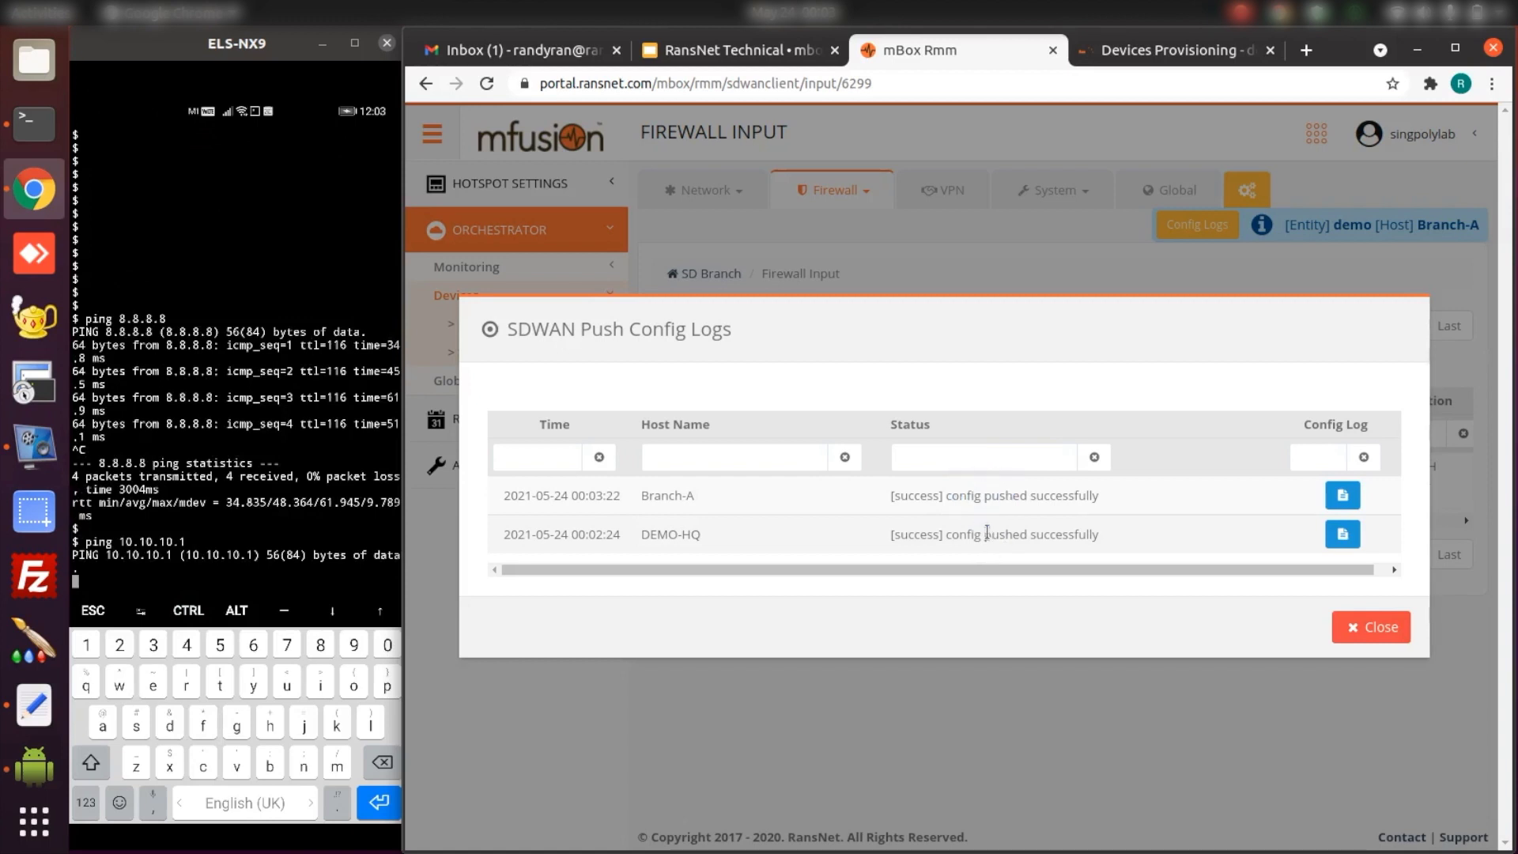
left_click(1355, 627)
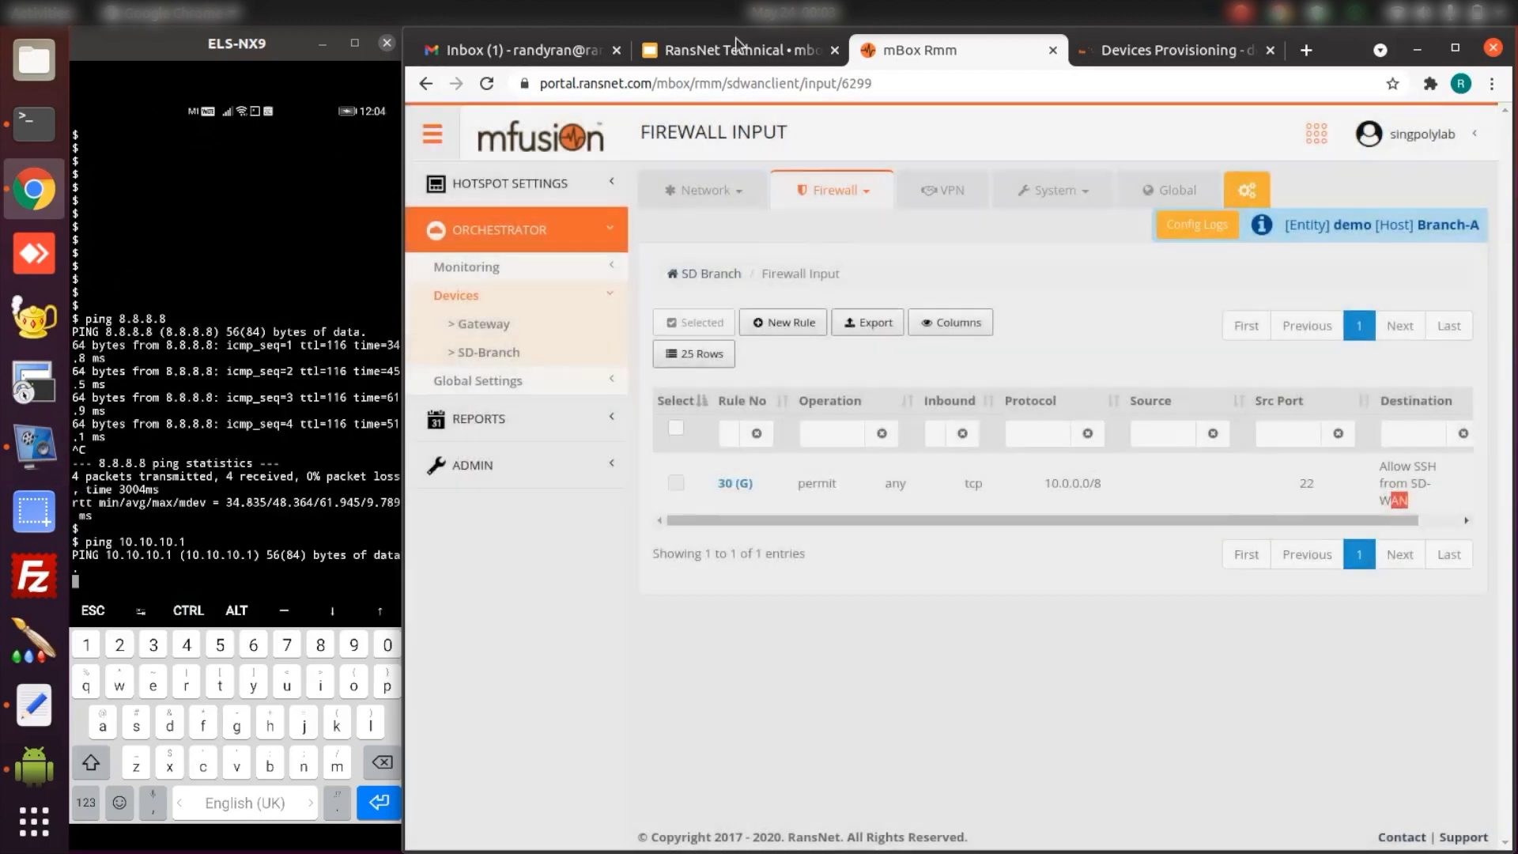
key("ctrl+shift+Tab")
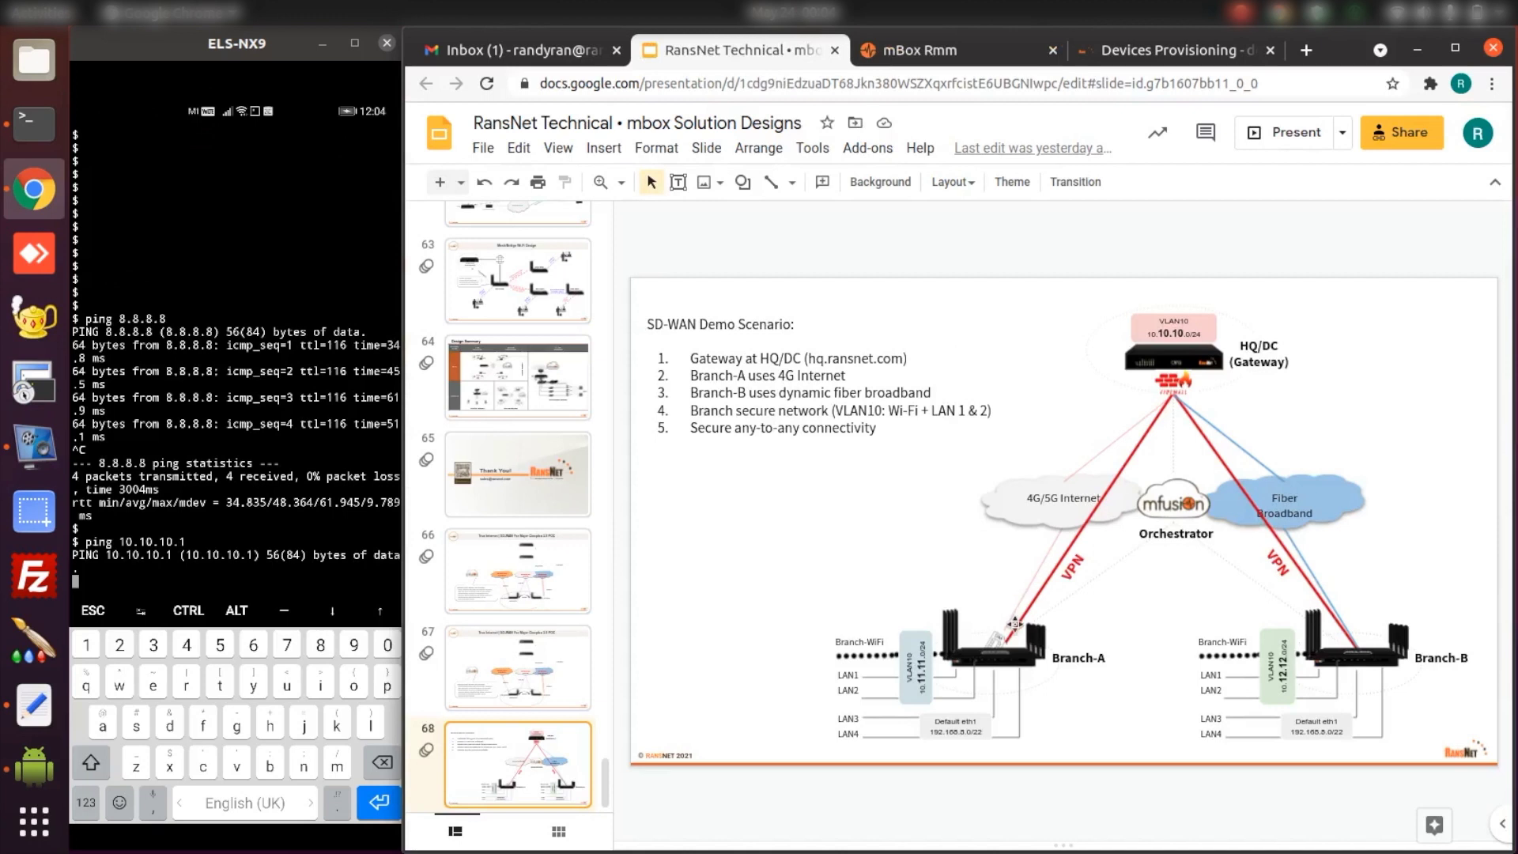
Start a new VPN instance on DEMO-HQ with server hq.ransnet.com, port 1443, pool 10.1.1.0/24
left_click(969, 54)
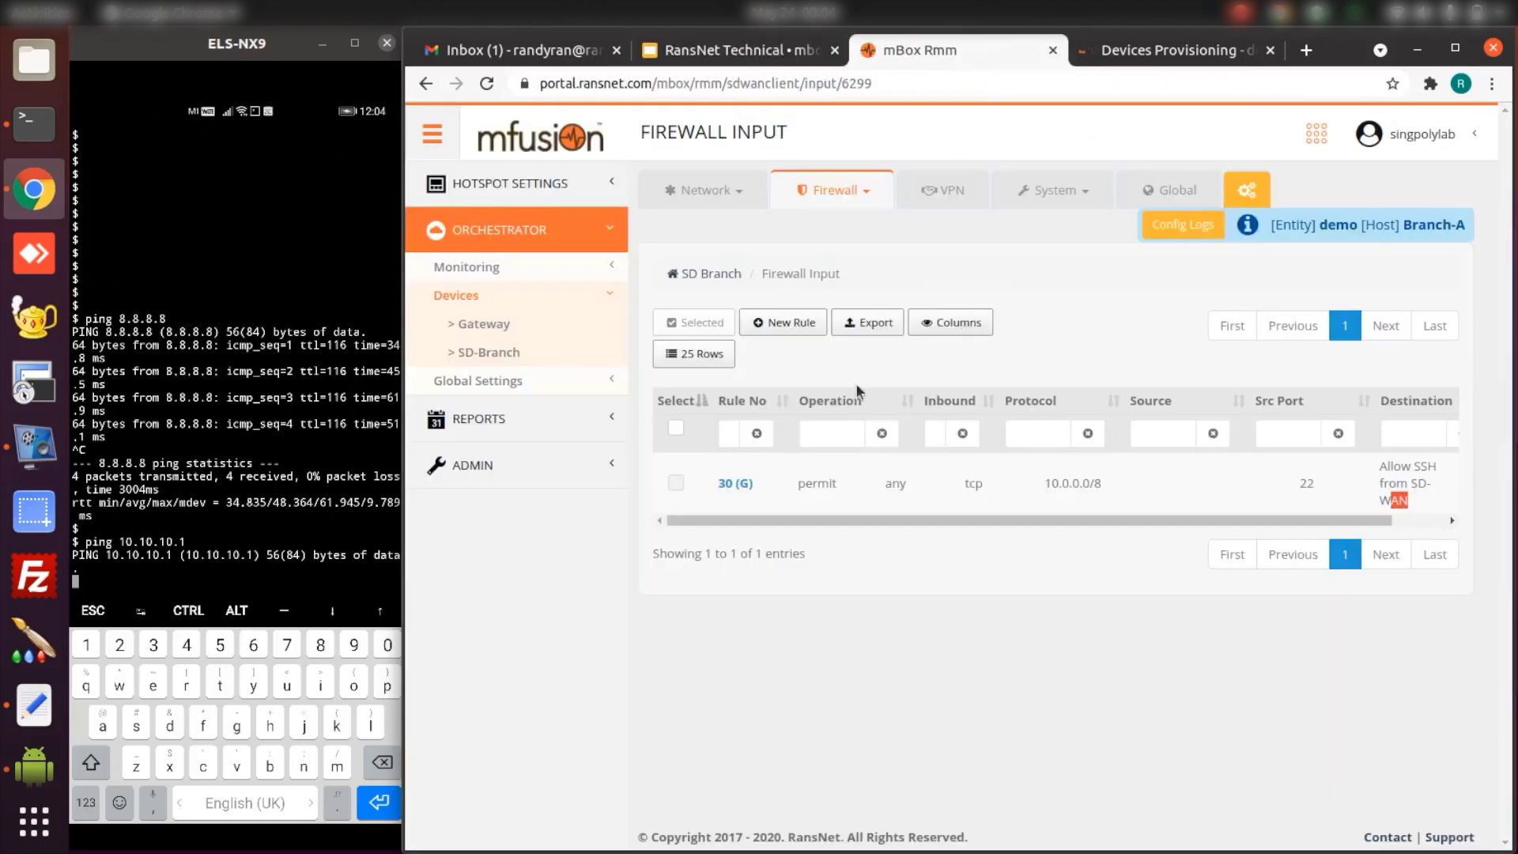
left_click(498, 323)
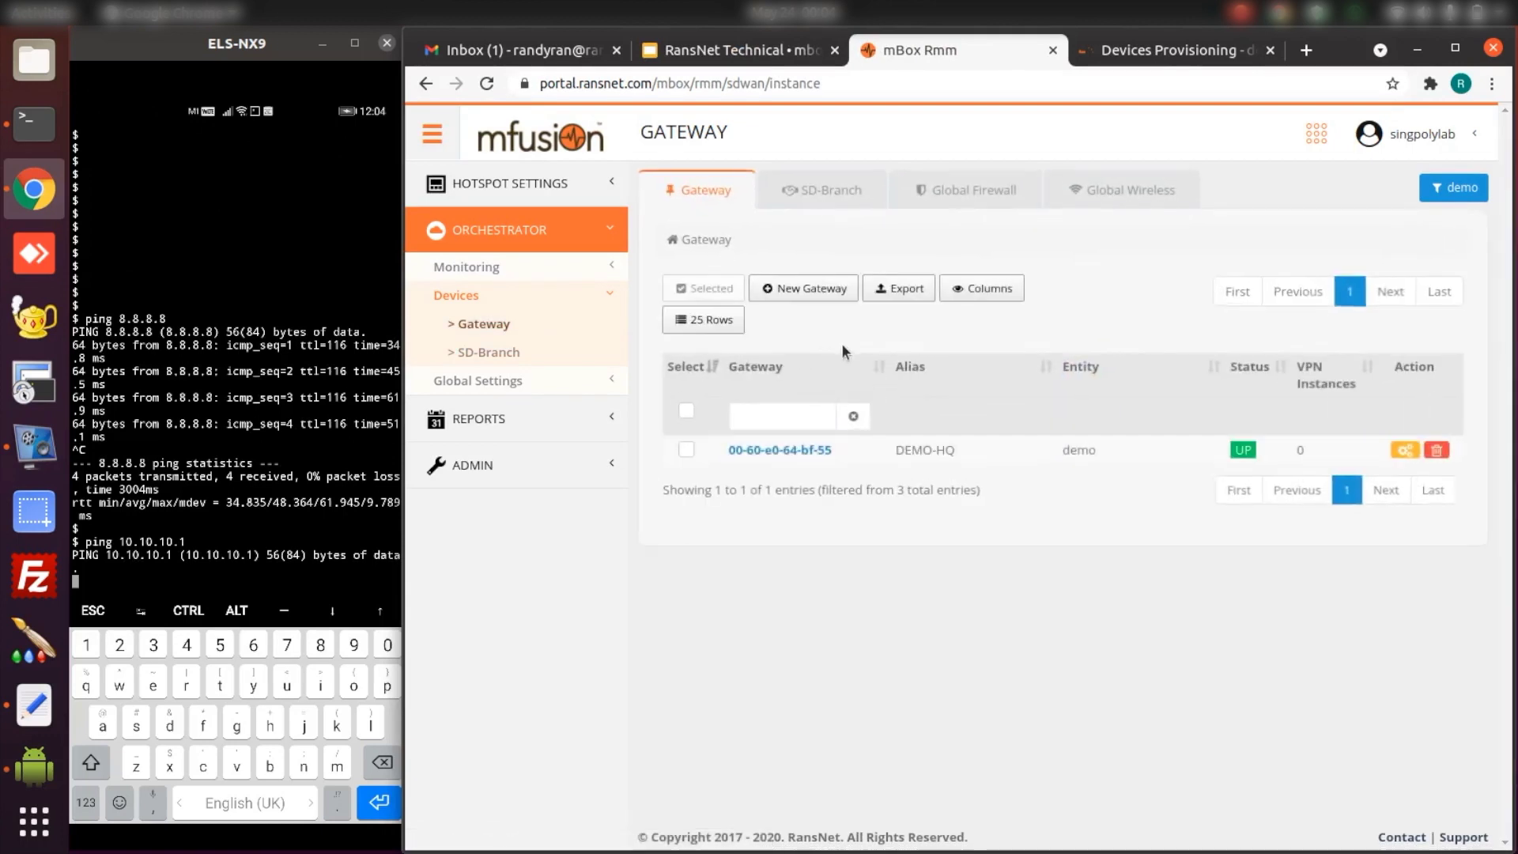
left_click(776, 451)
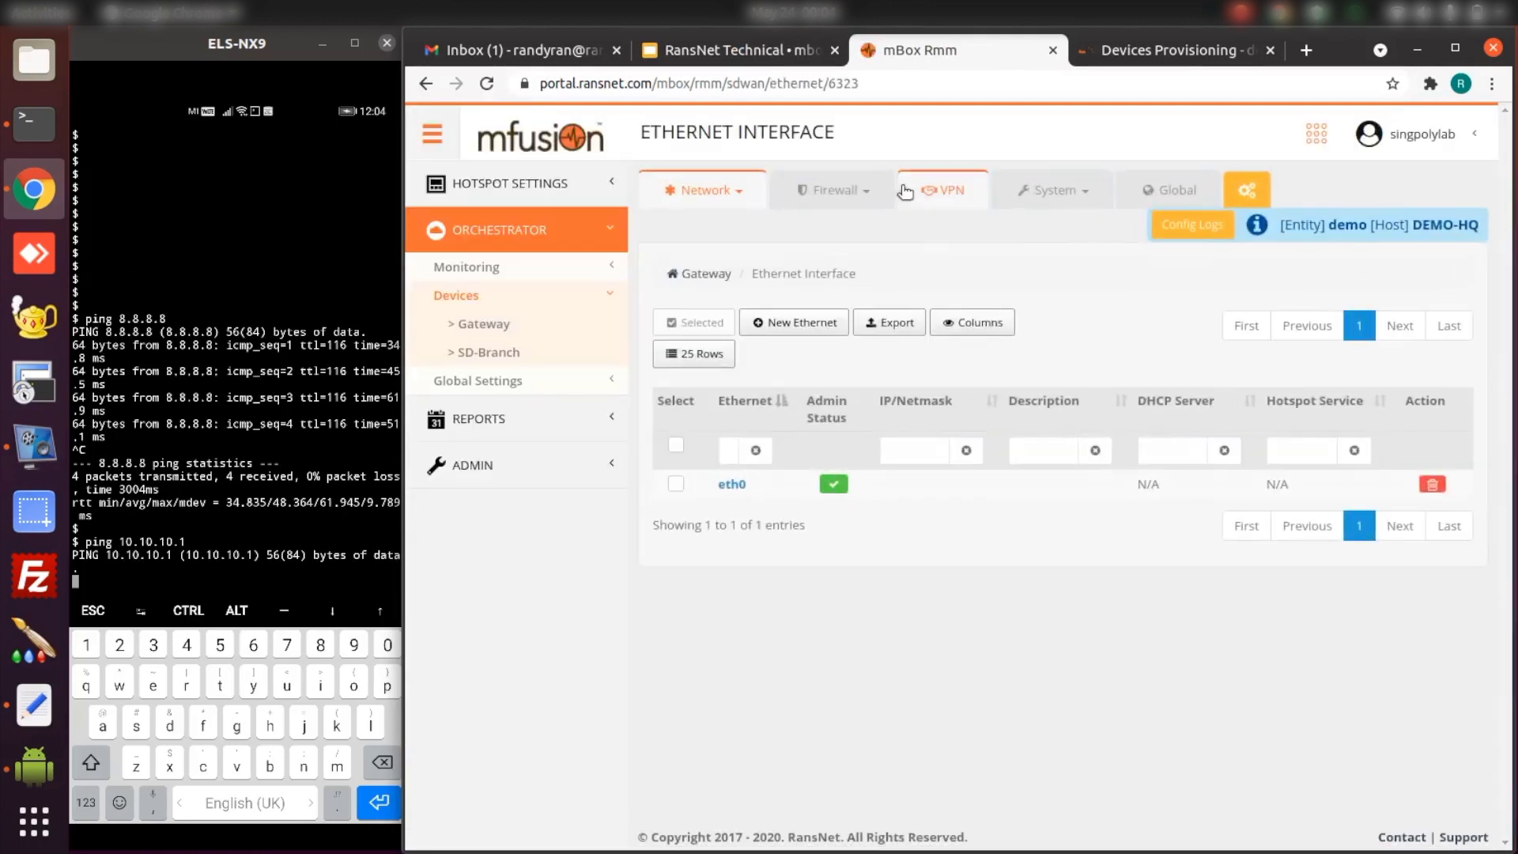
left_click(923, 187)
left_click(1054, 370)
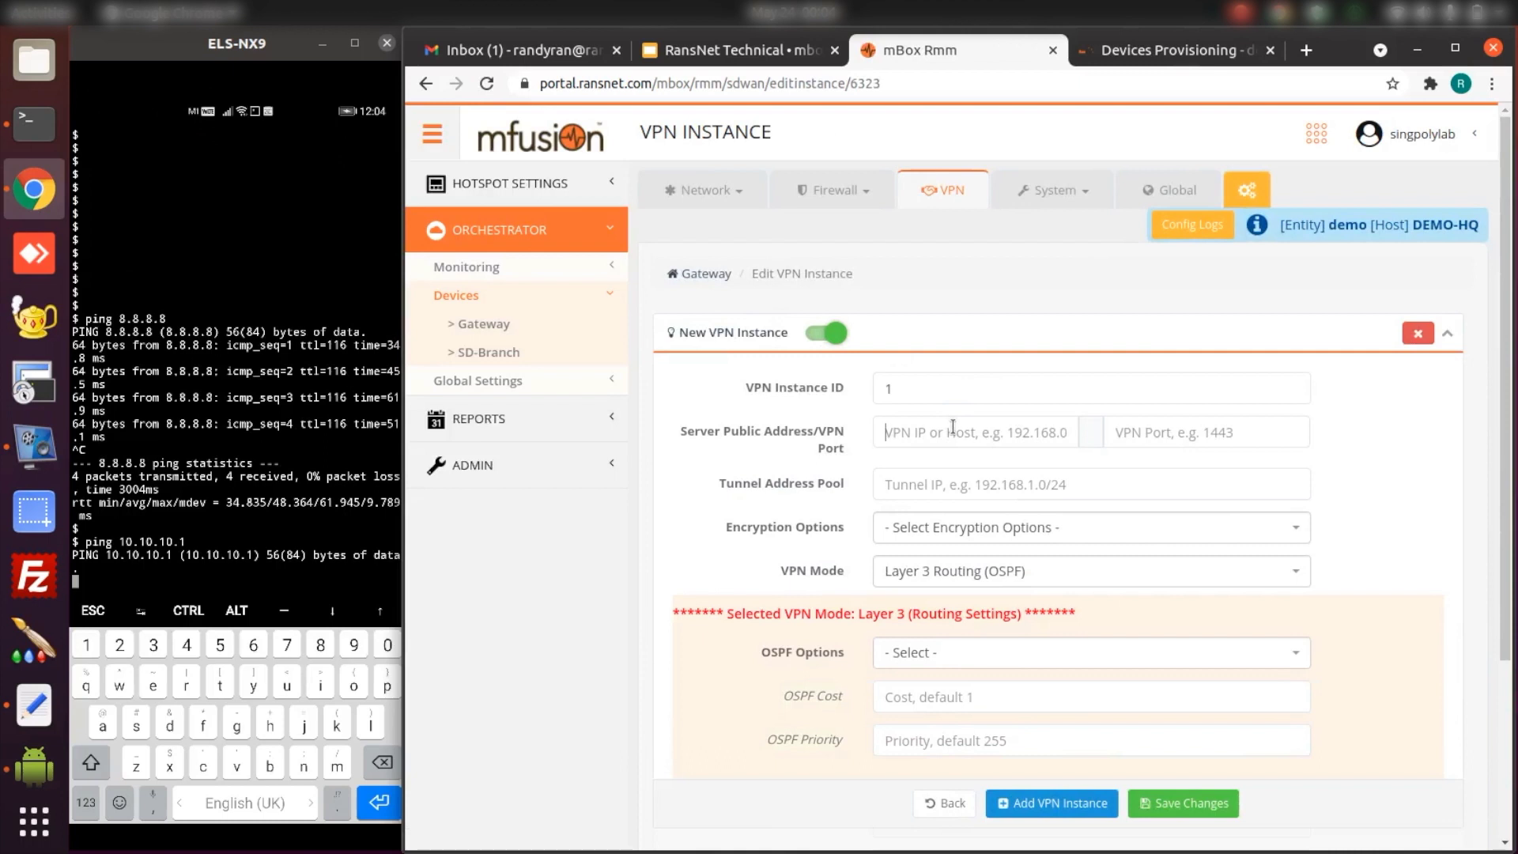
type("hq.ransnet.com")
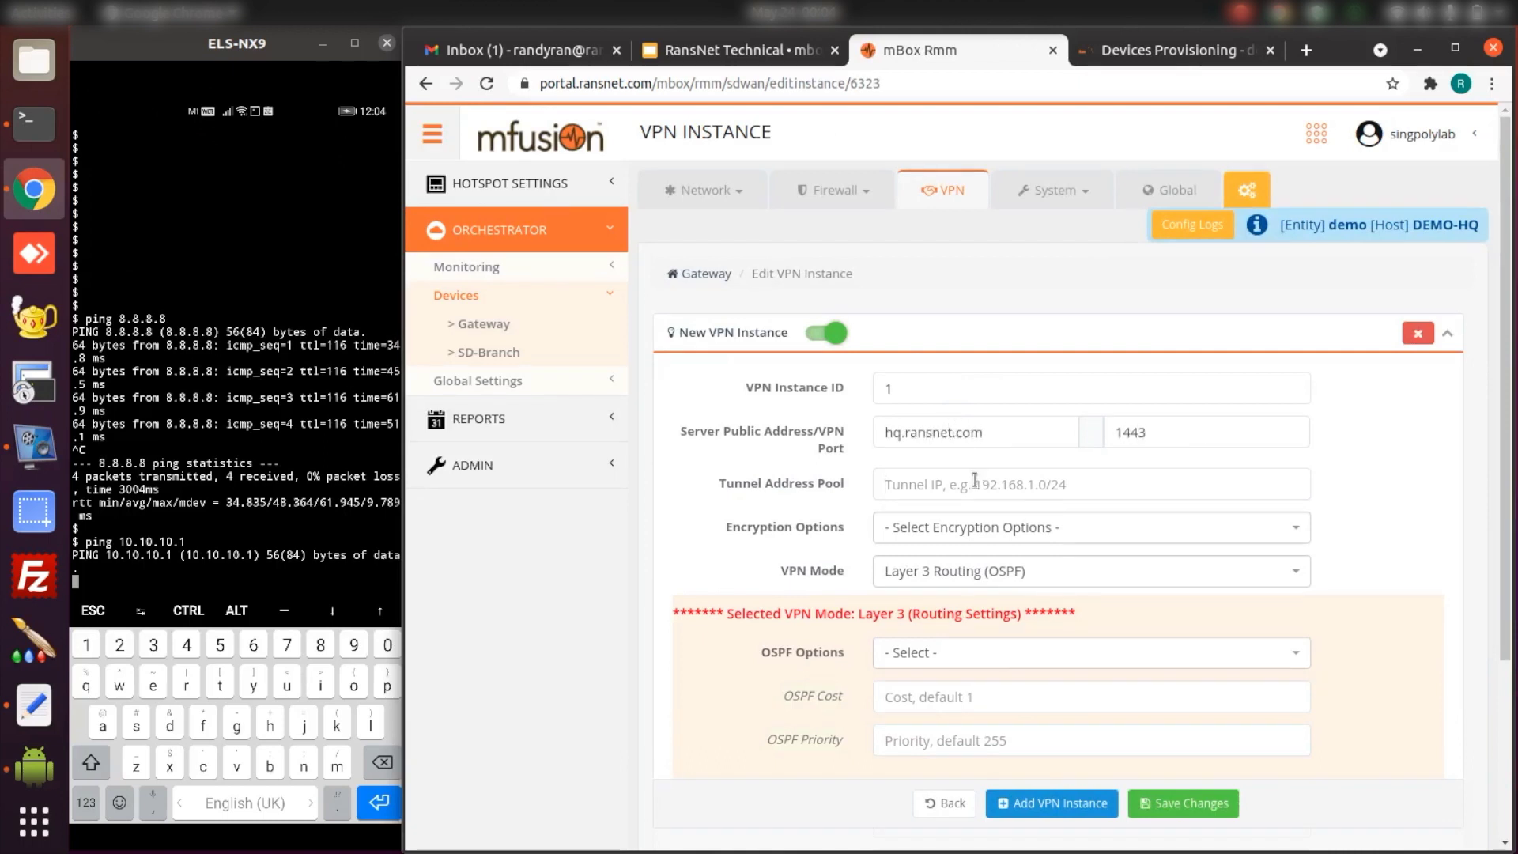
type("10.1.1.0/24")
Add and enable Allow Inter-Client Connection, then save VPN Instance 1
scroll(1150, 413, "down", 1)
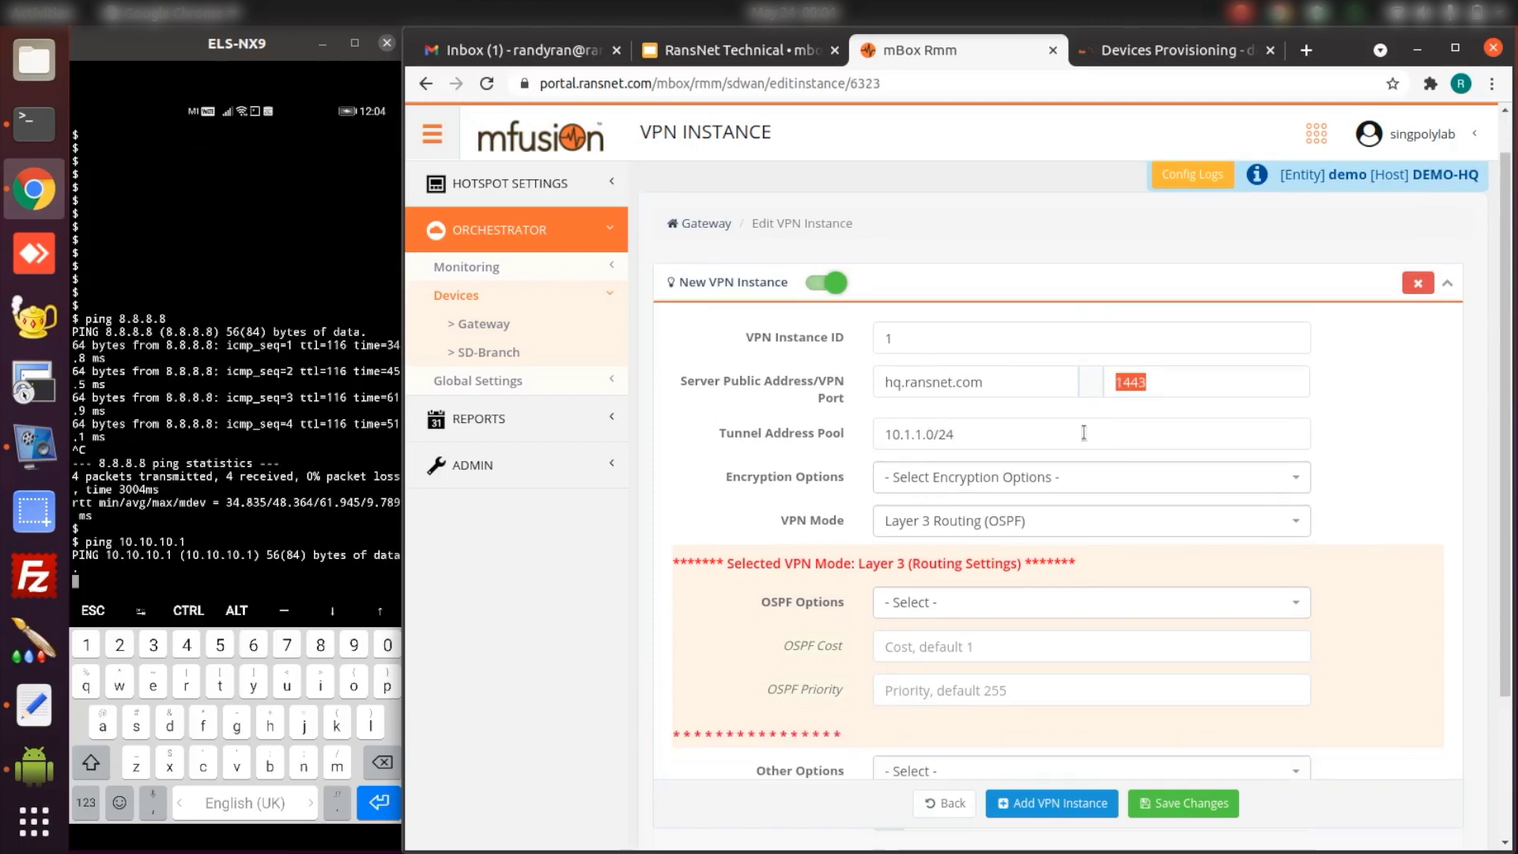
scroll(1027, 450, "down", 2)
left_click(963, 666)
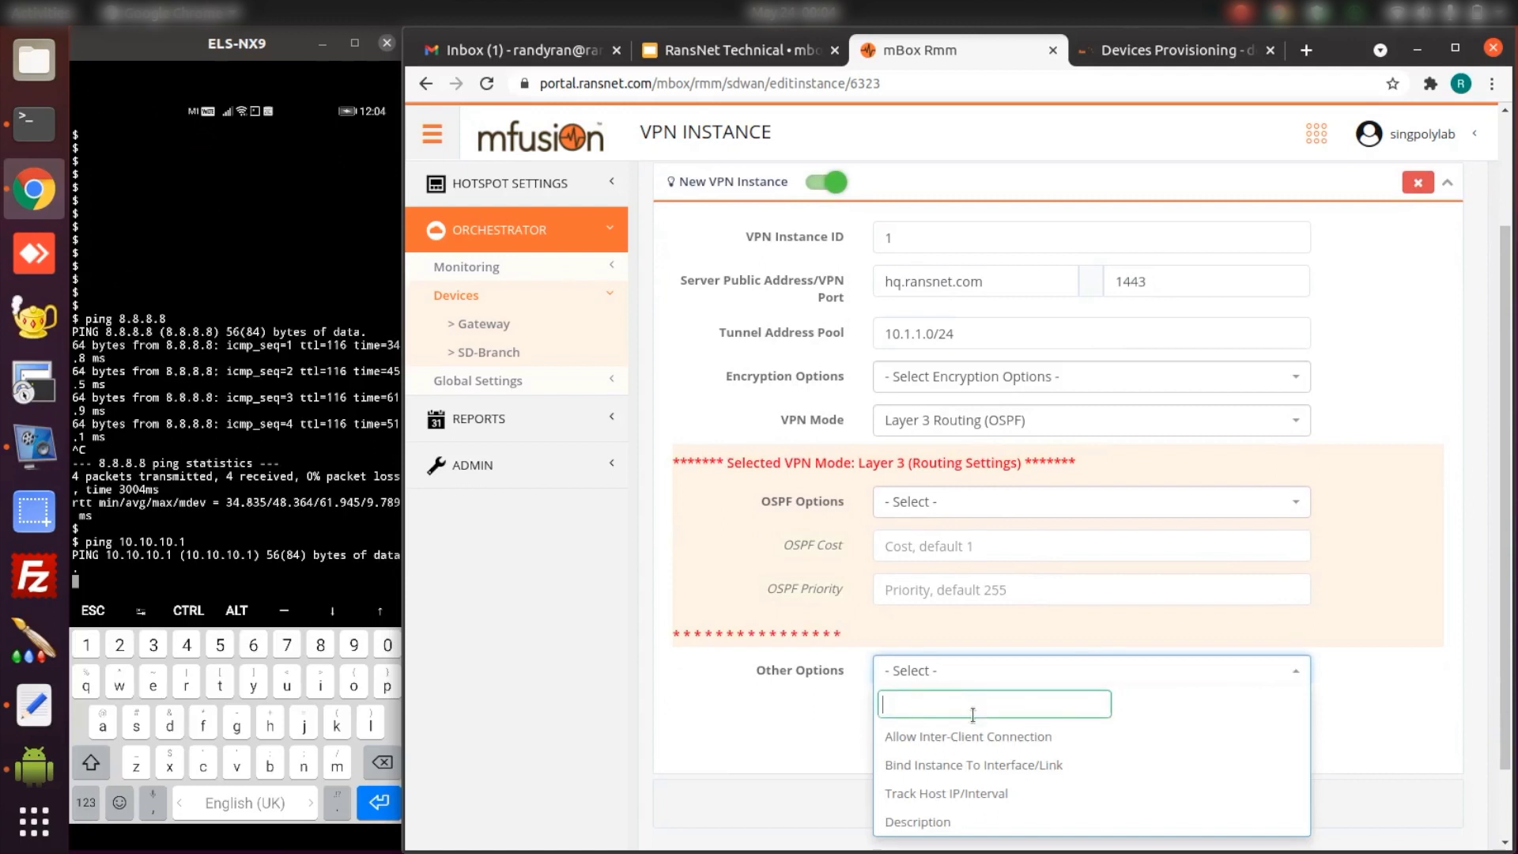
left_click(1083, 733)
scroll(1071, 630, "down", 2)
left_click(1044, 625)
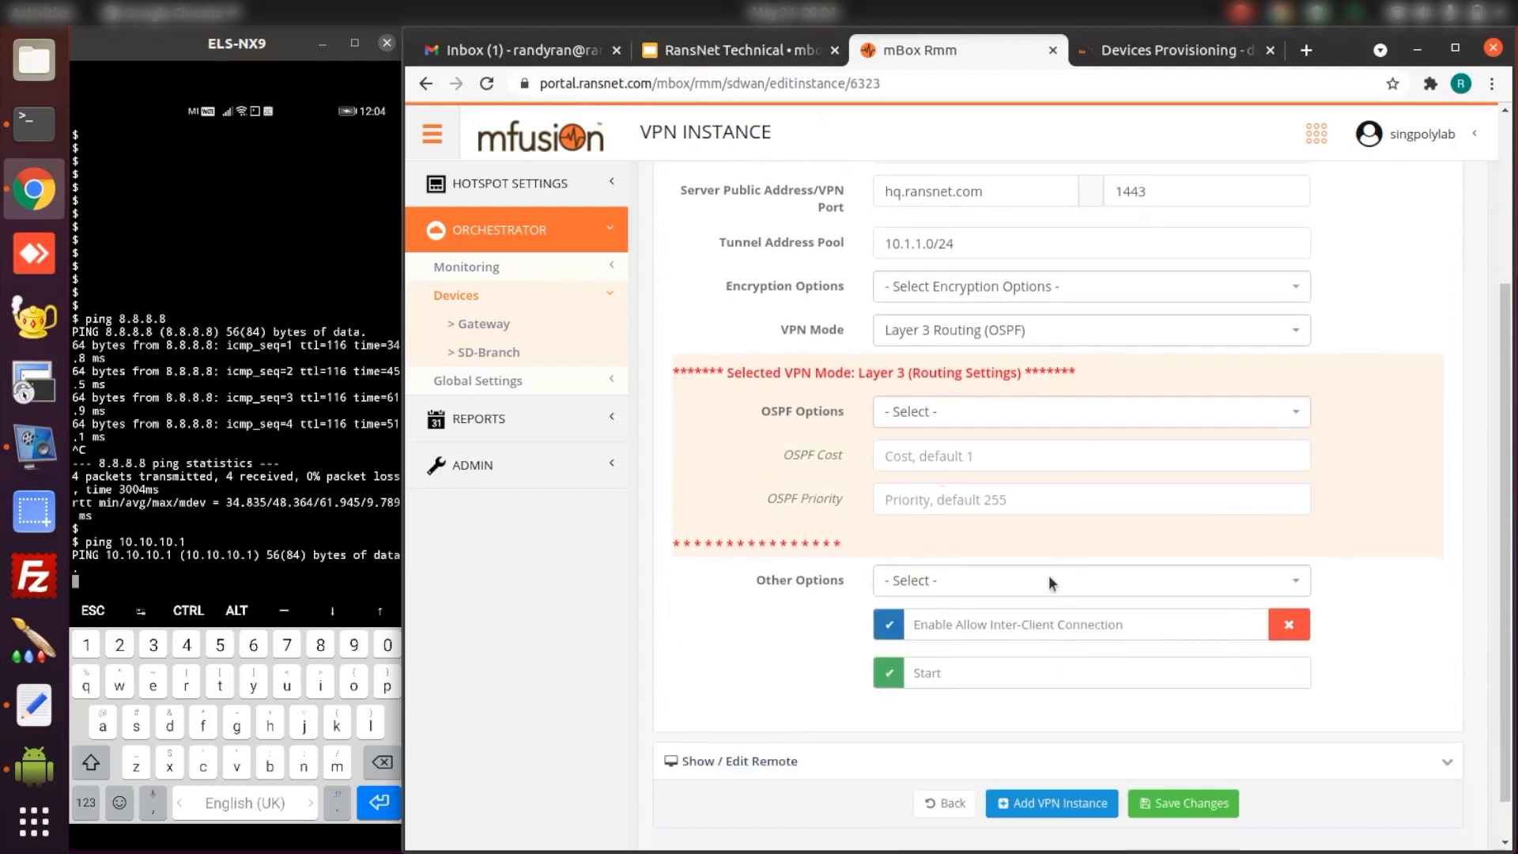
left_click(1205, 801)
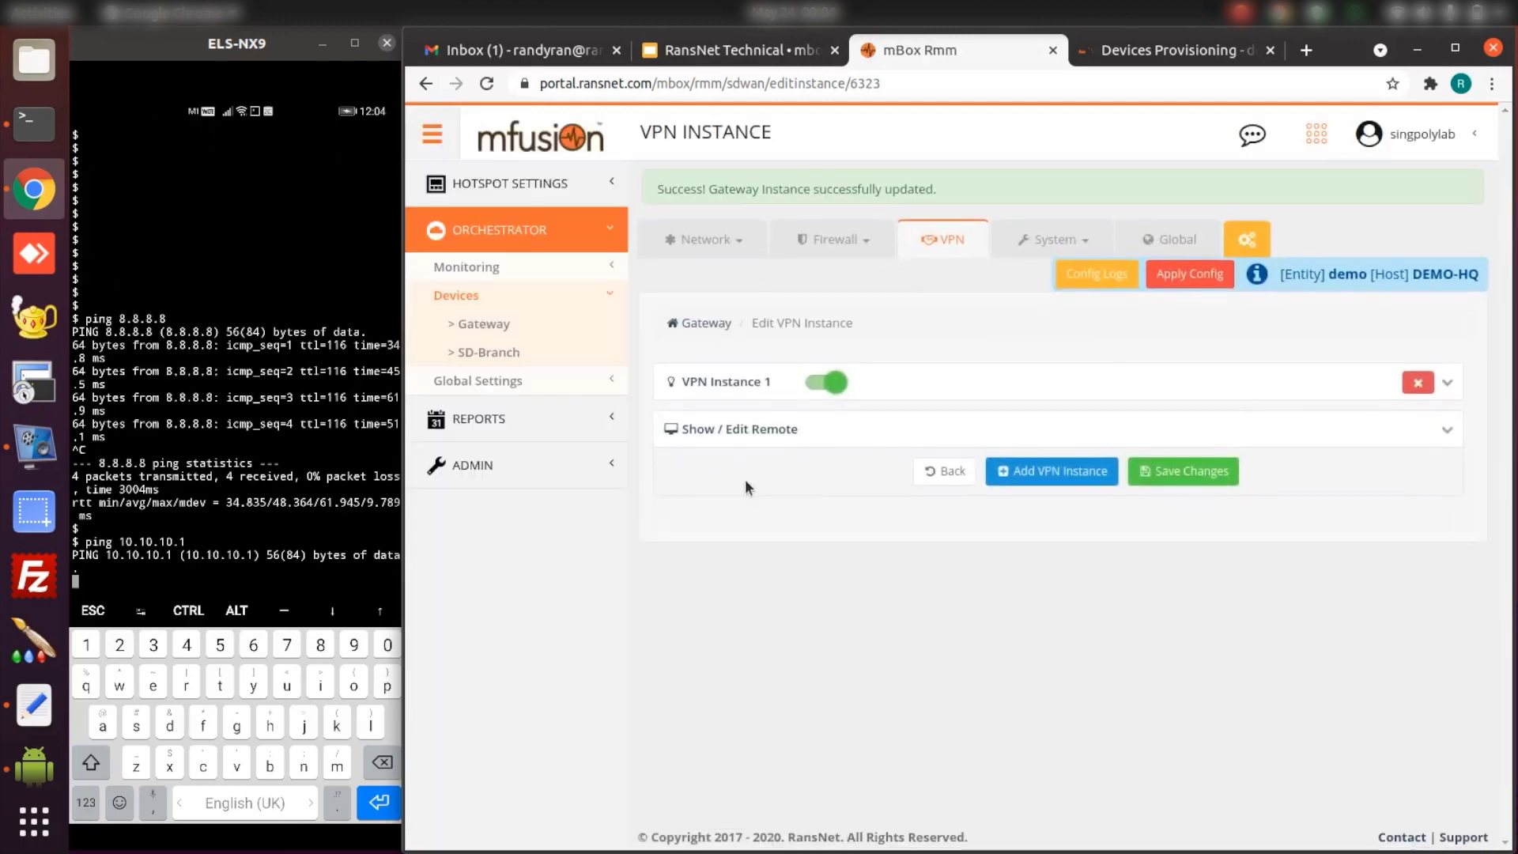
Add Branch-A as a remote host of SDWAN VPN Instance 1 and save it
left_click(728, 379)
left_click(814, 430)
left_click(872, 467)
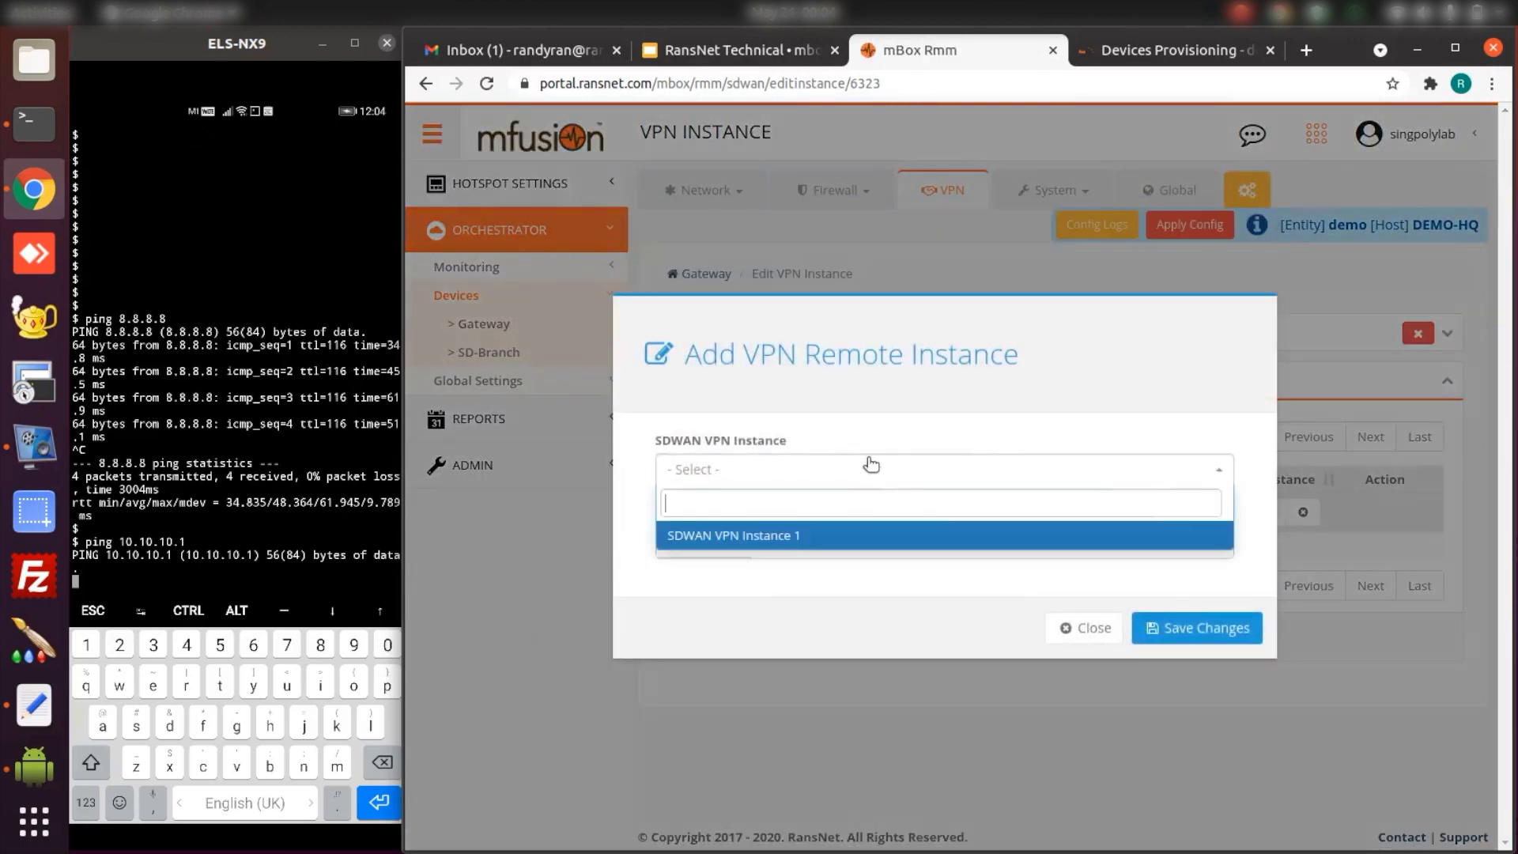
left_click(811, 535)
left_click(776, 544)
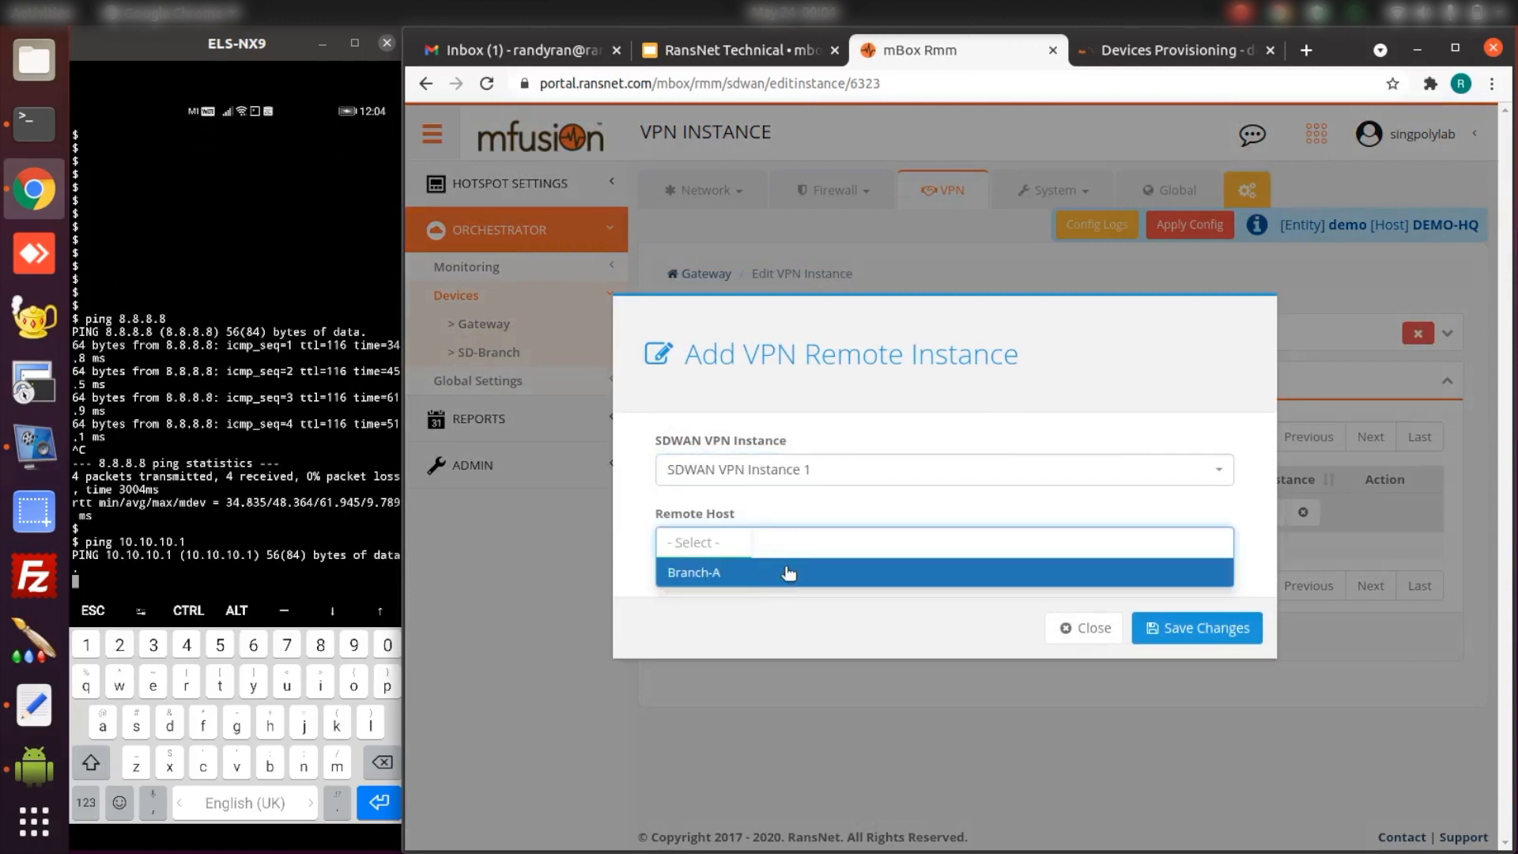
left_click(788, 573)
left_click(1184, 627)
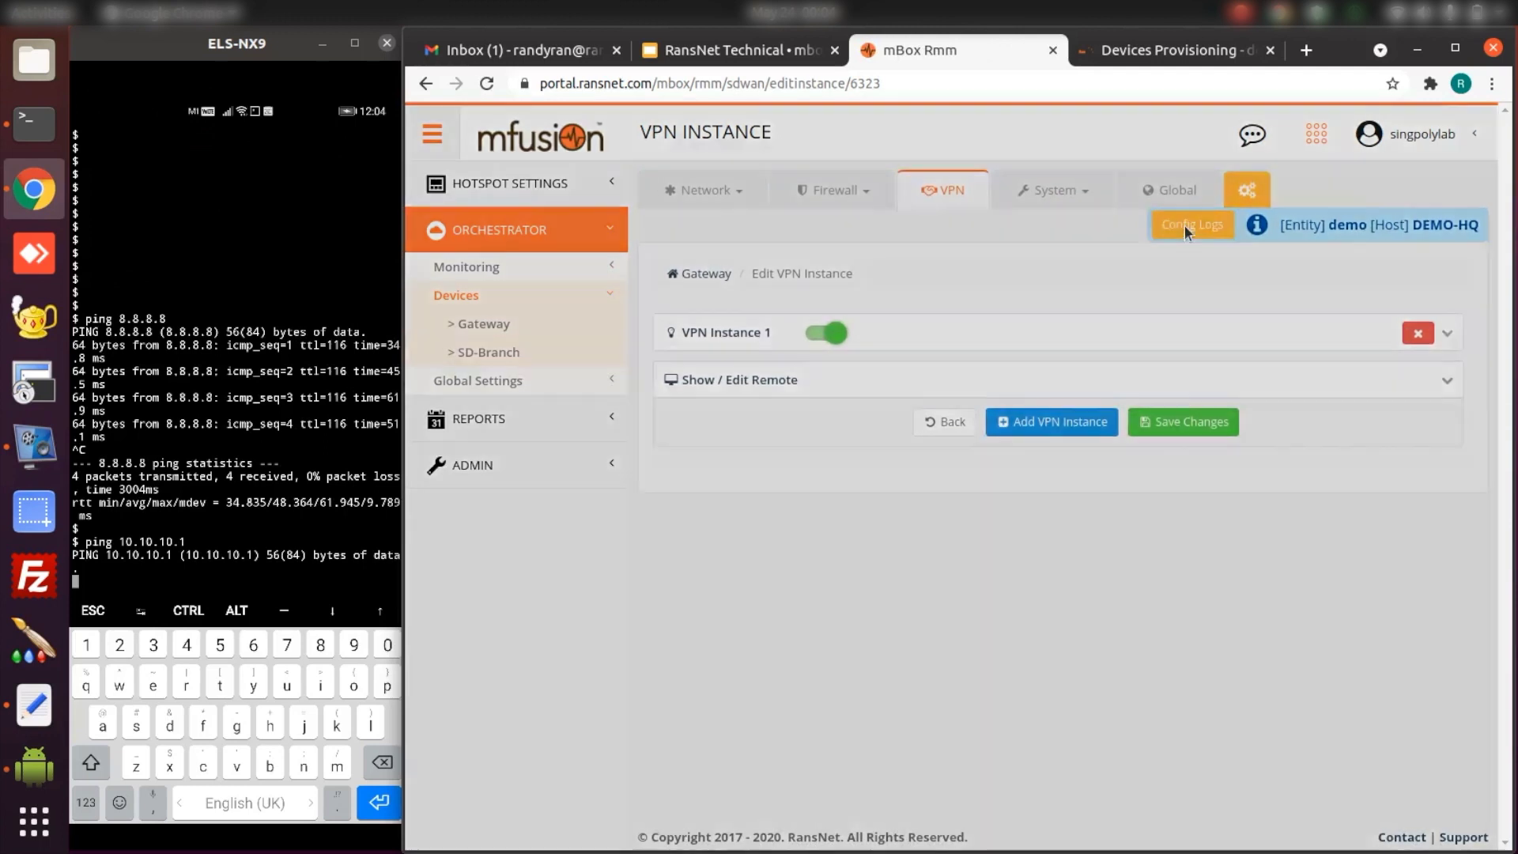
Apply the DEMO-HQ configuration and close the push log once it reports success
left_click(1185, 227)
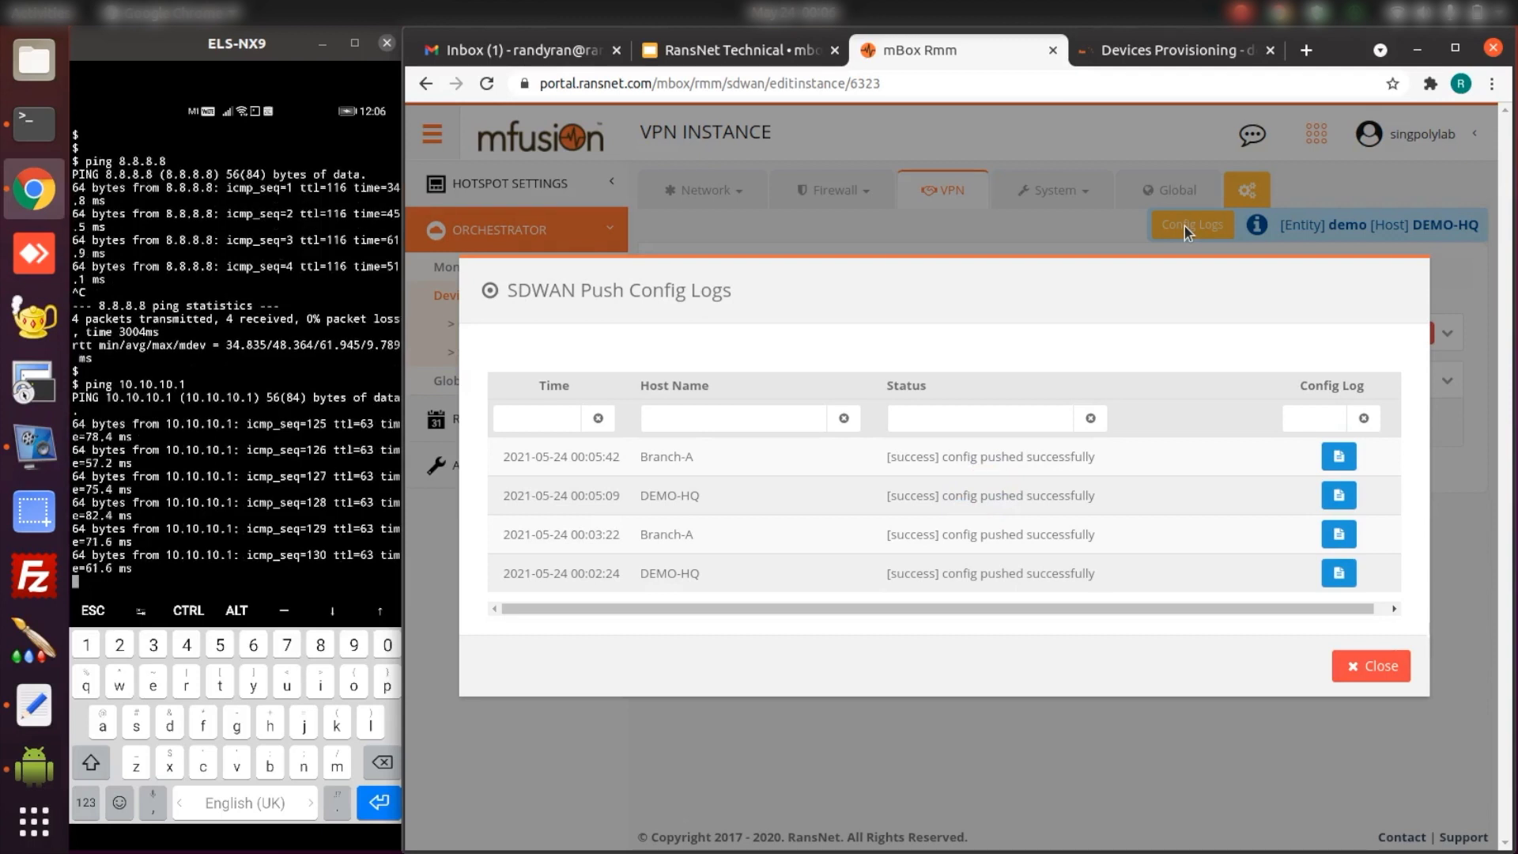
key("ctrl+Page_Up")
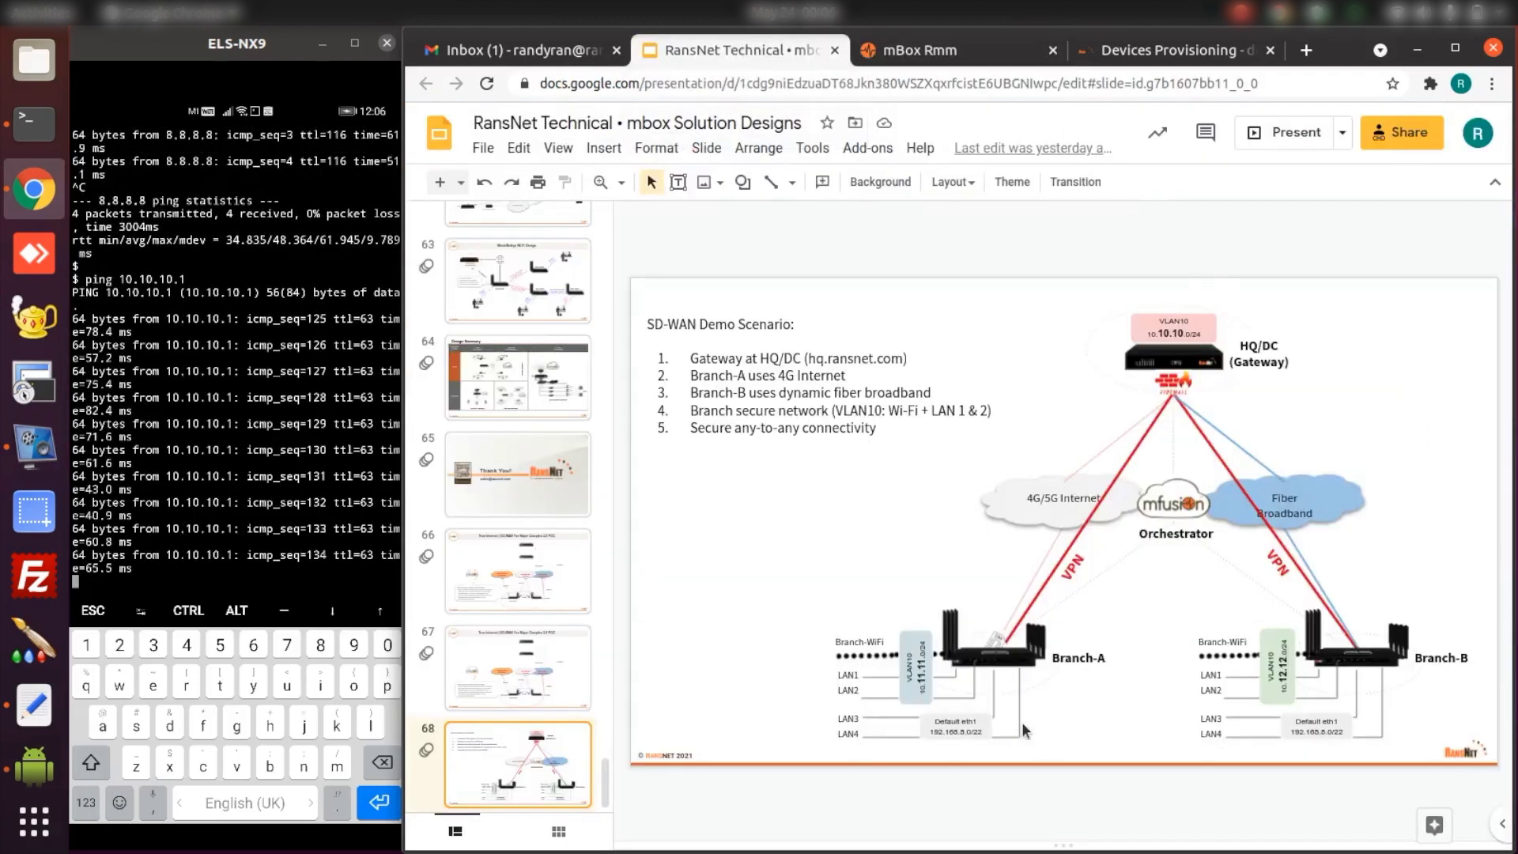
left_click(918, 50)
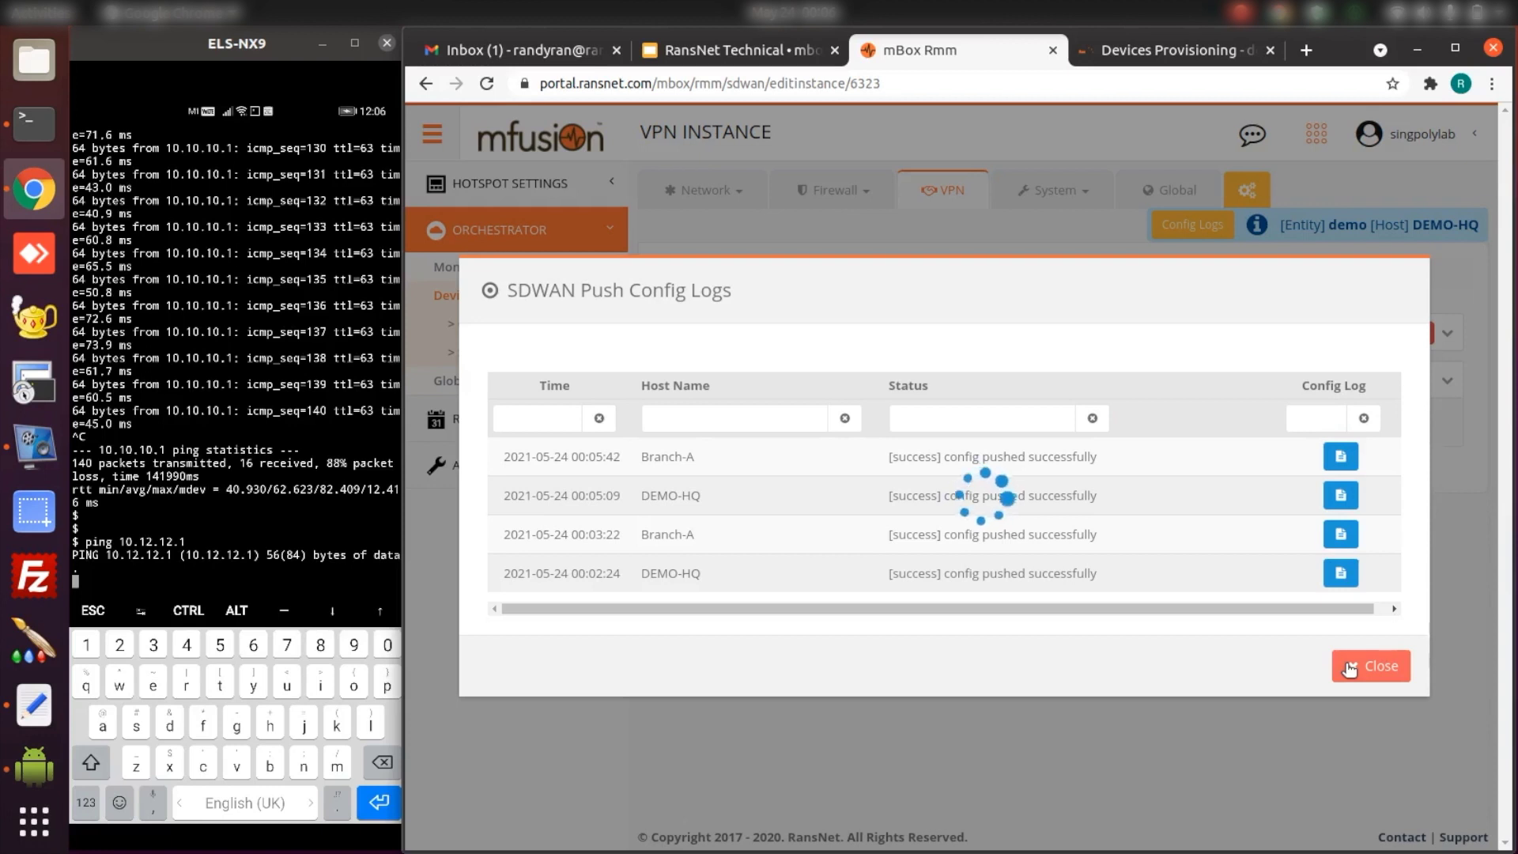
left_click(1380, 670)
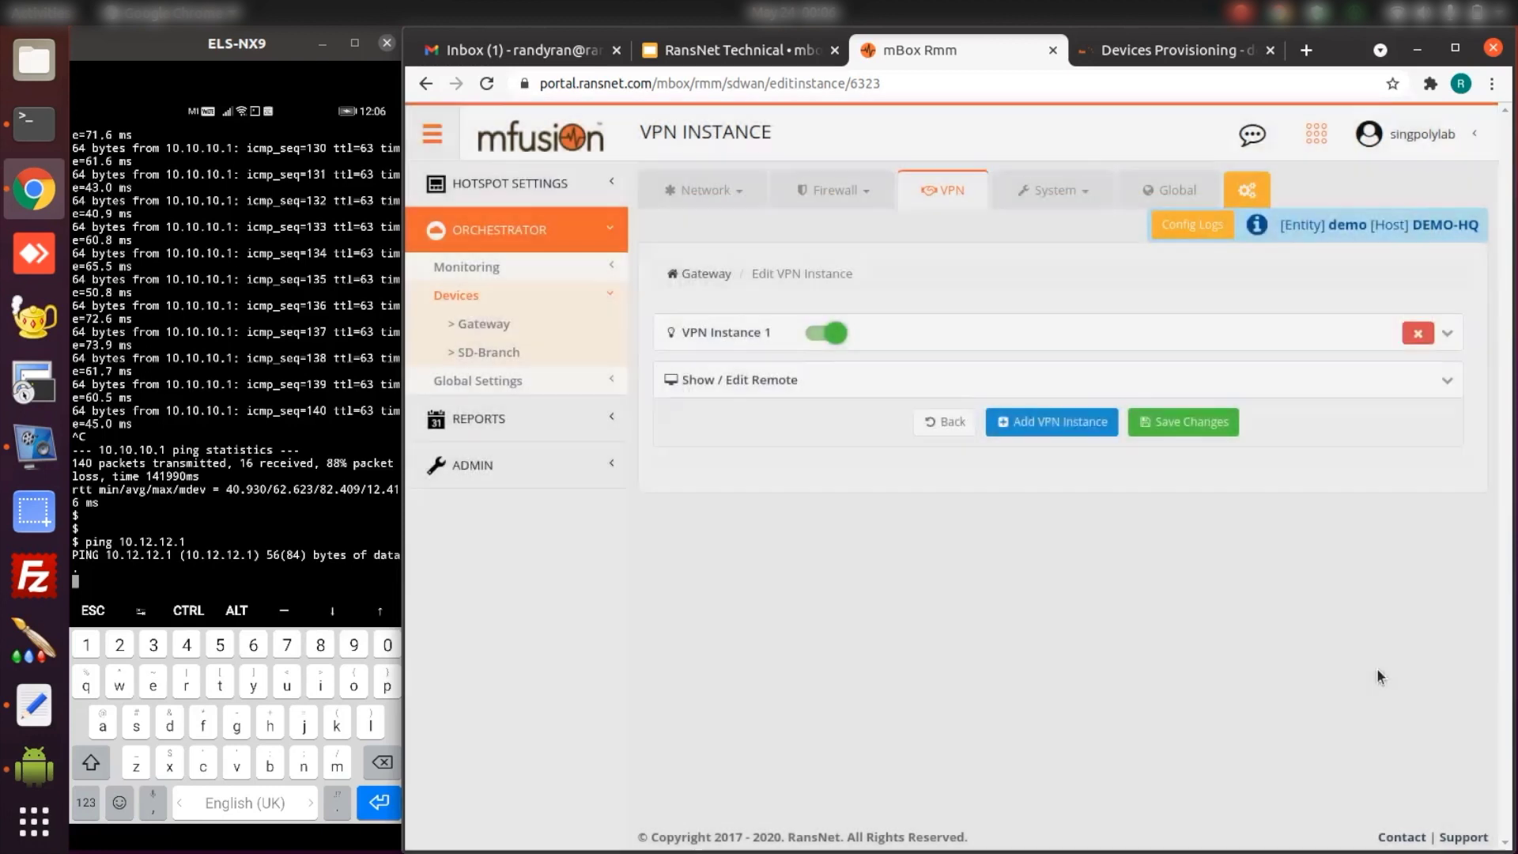
Add Branch-B as a new remote using Branch-A as its template, and save it
left_click(1206, 419)
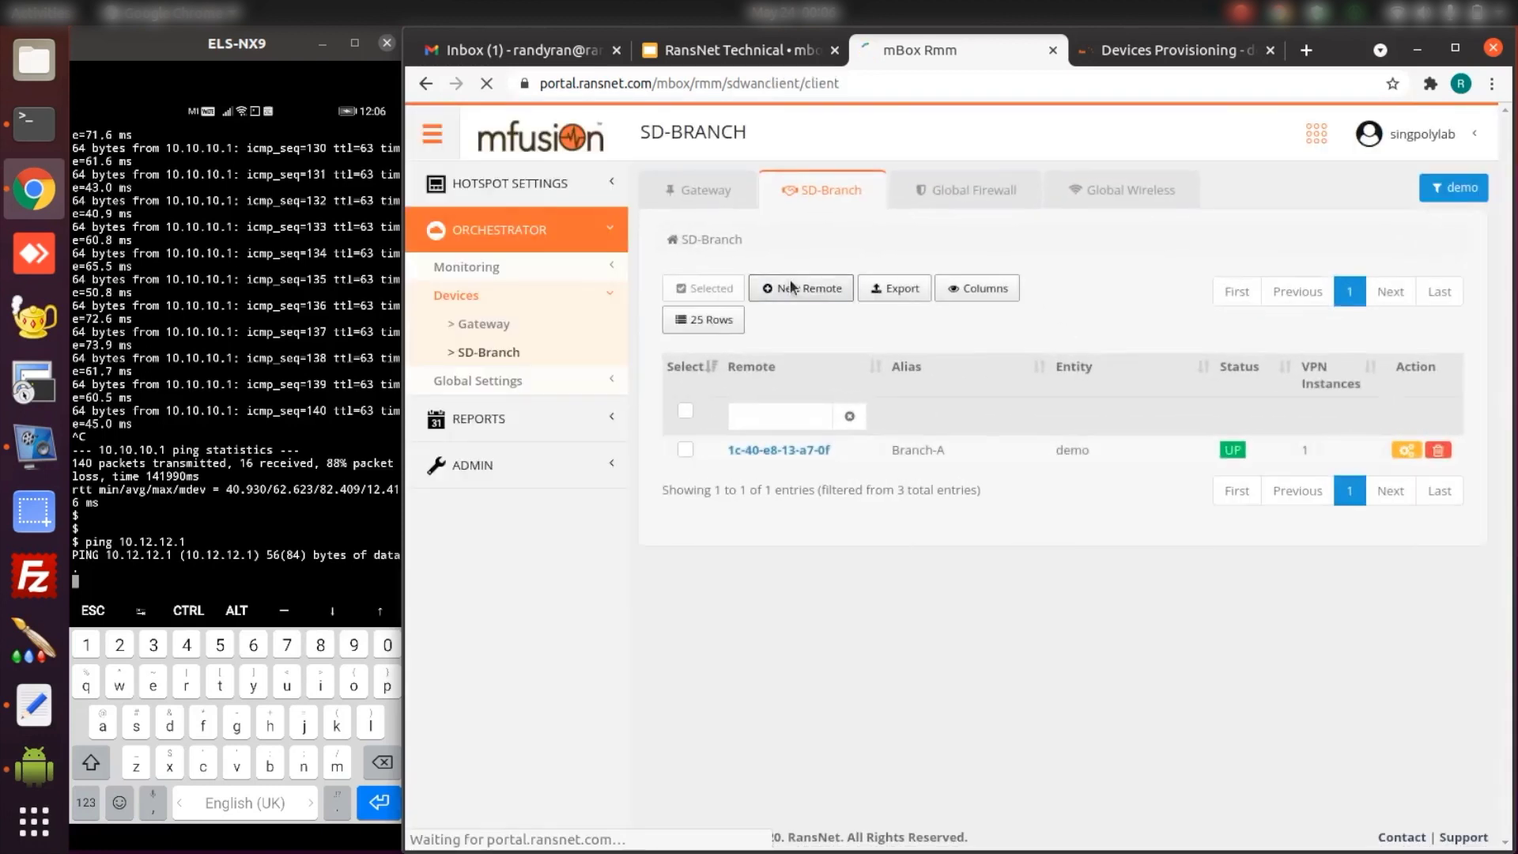
left_click(814, 288)
left_click(913, 463)
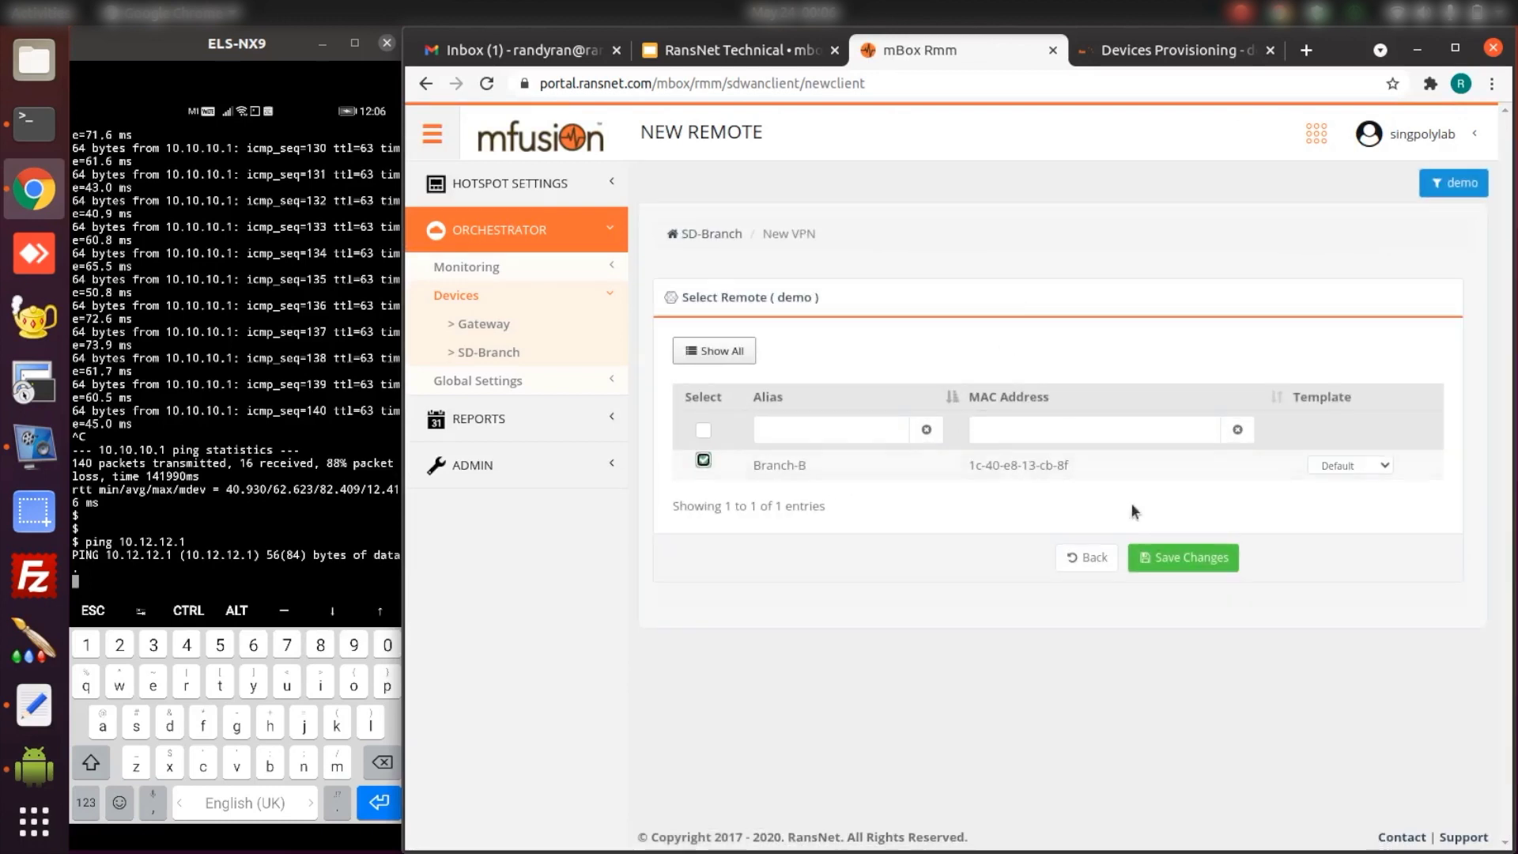
left_click(1366, 470)
left_click(1373, 509)
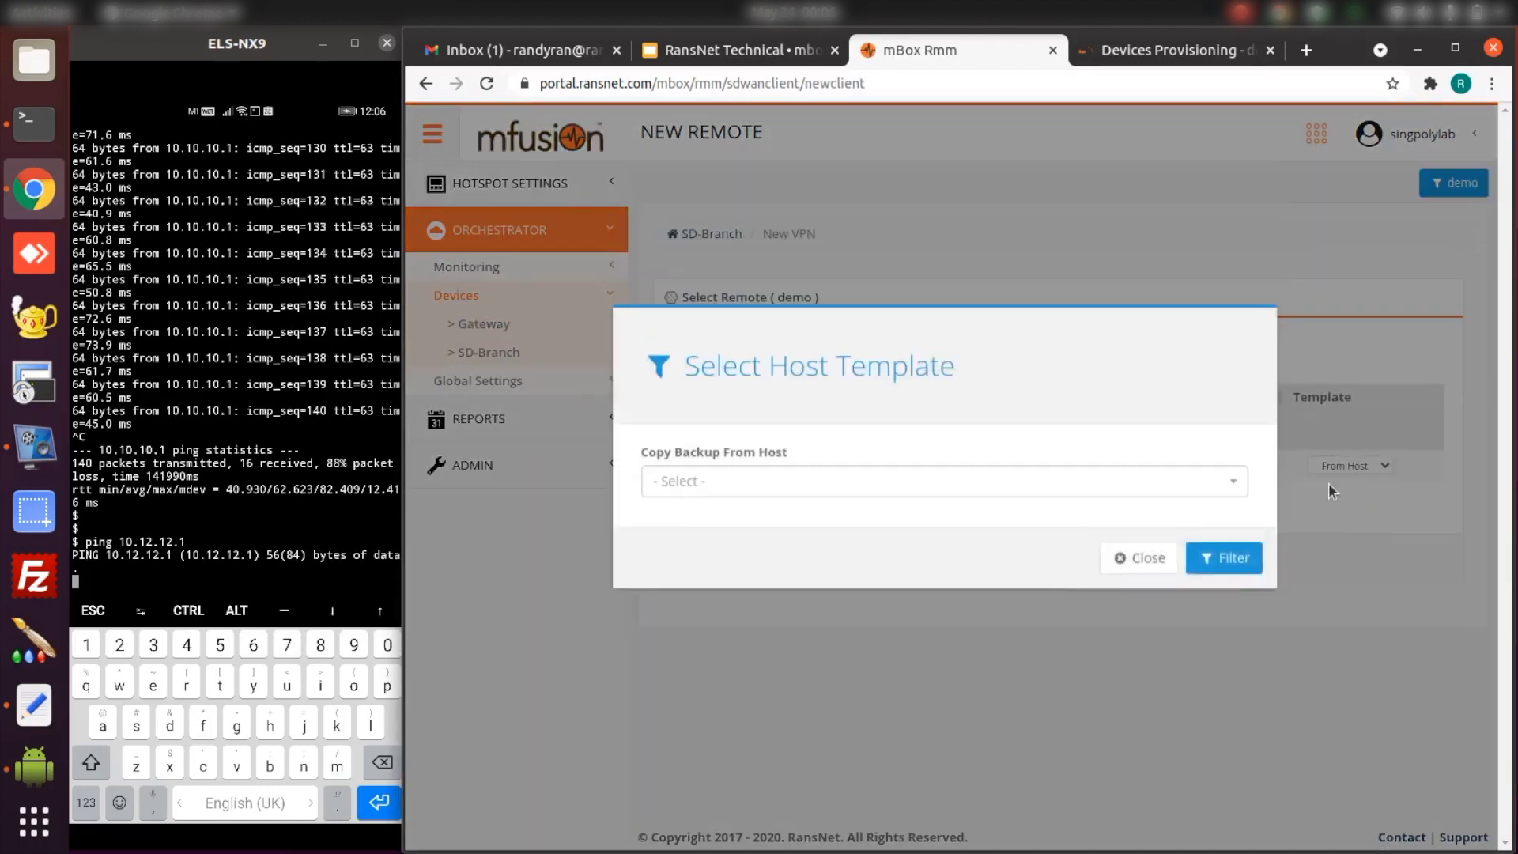
left_click(1224, 586)
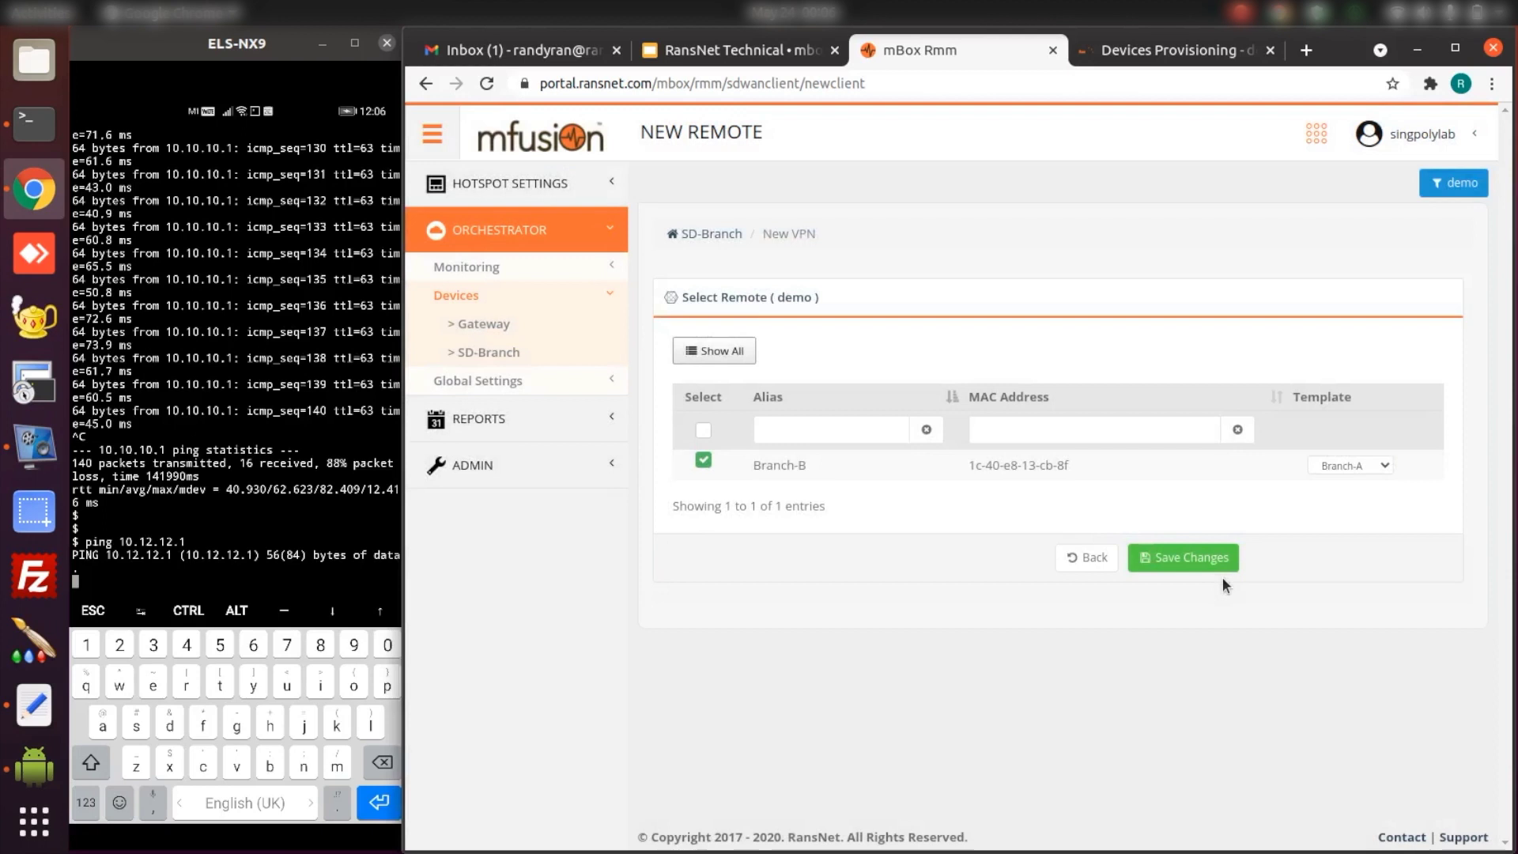
left_click(1184, 555)
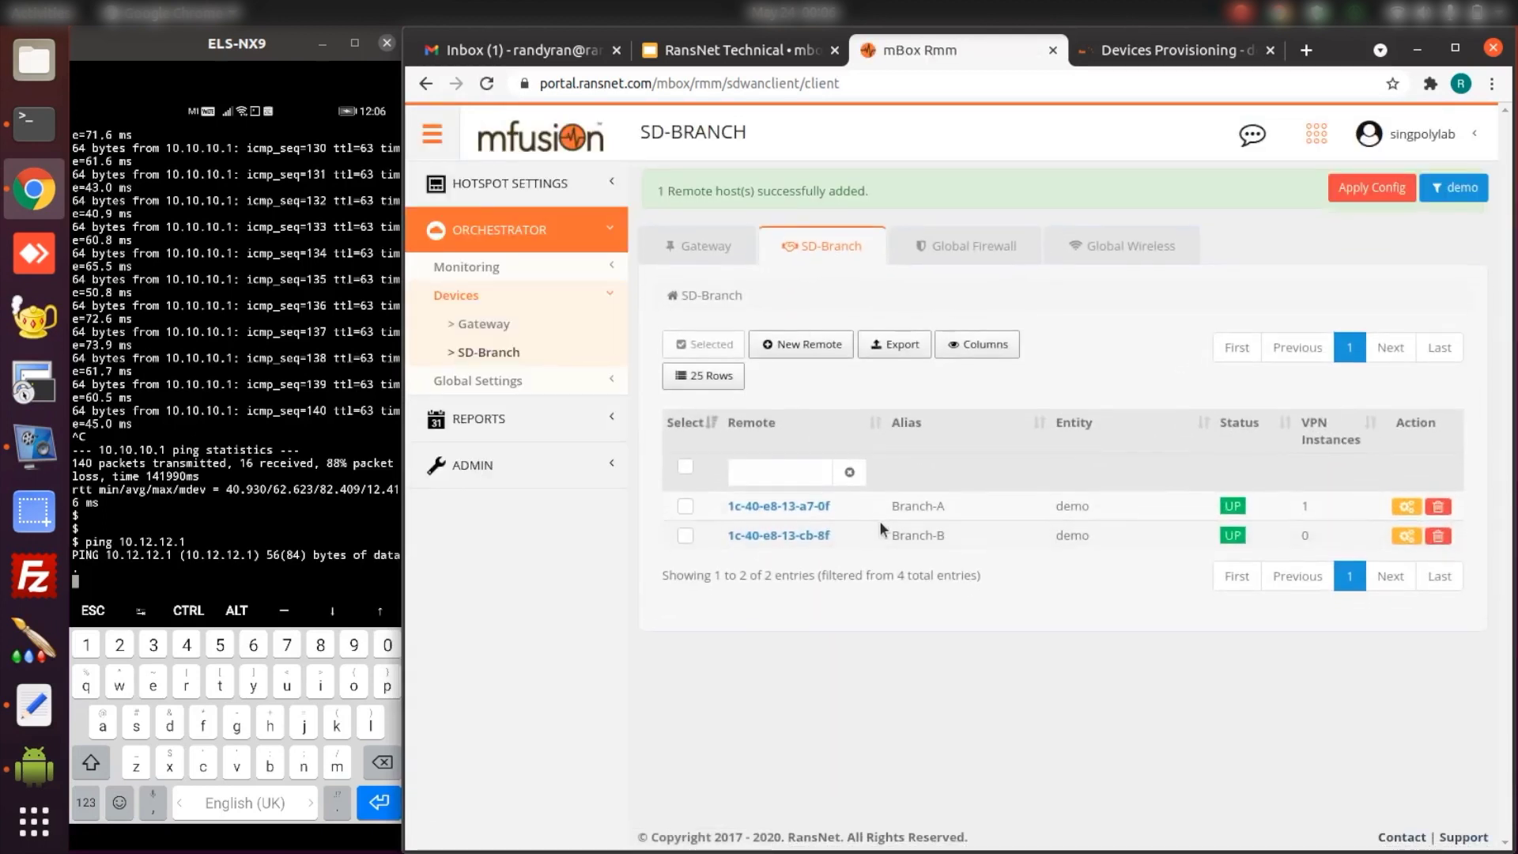
Set Branch-B's vlan10 to 10.12.12.1/24 with DHCP enabled and save
left_click(795, 480)
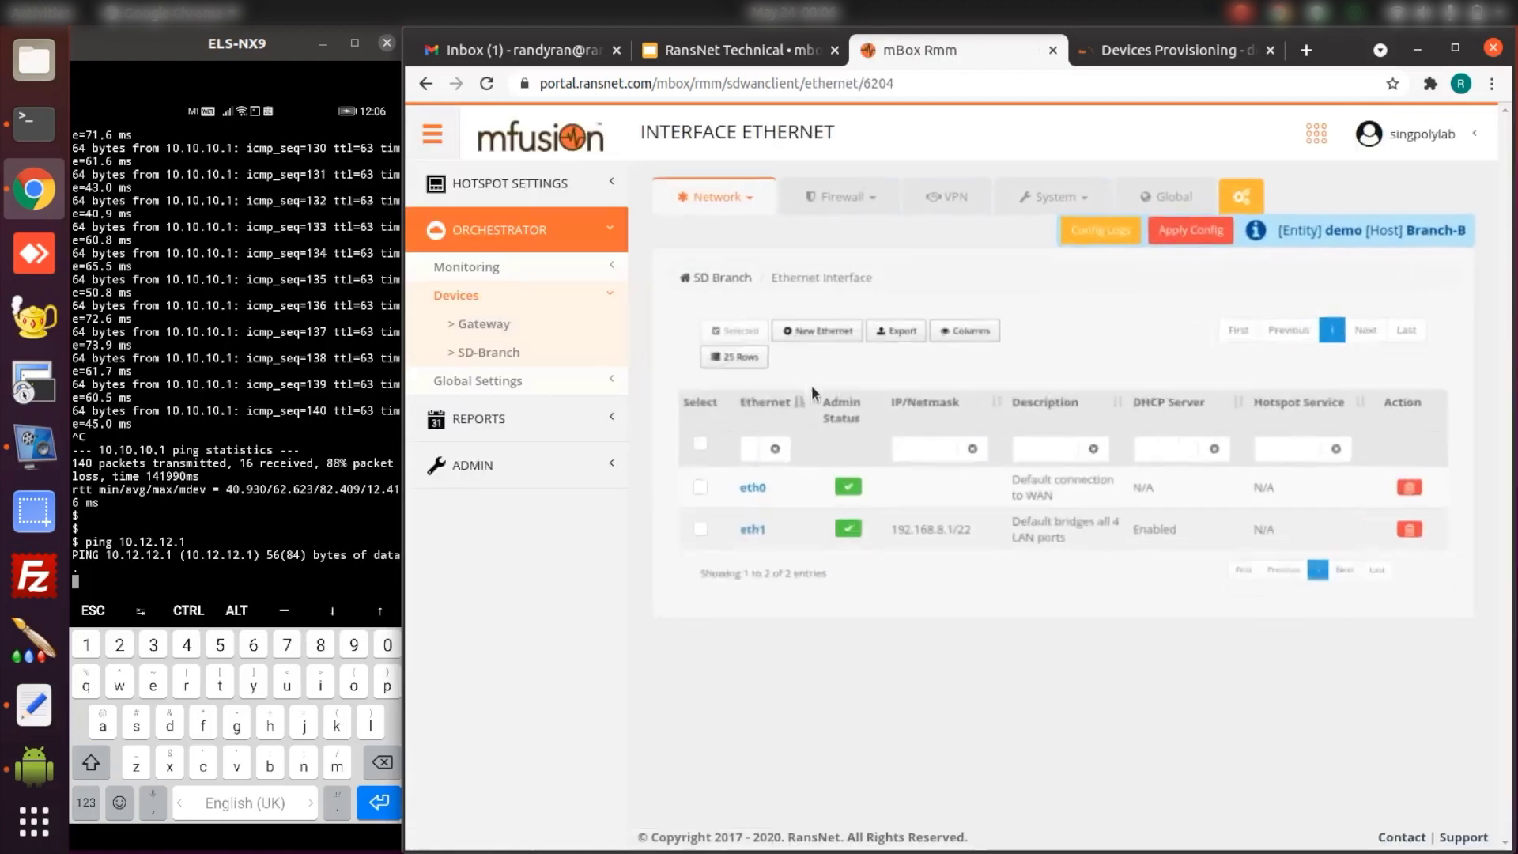
left_click(702, 193)
left_click(735, 261)
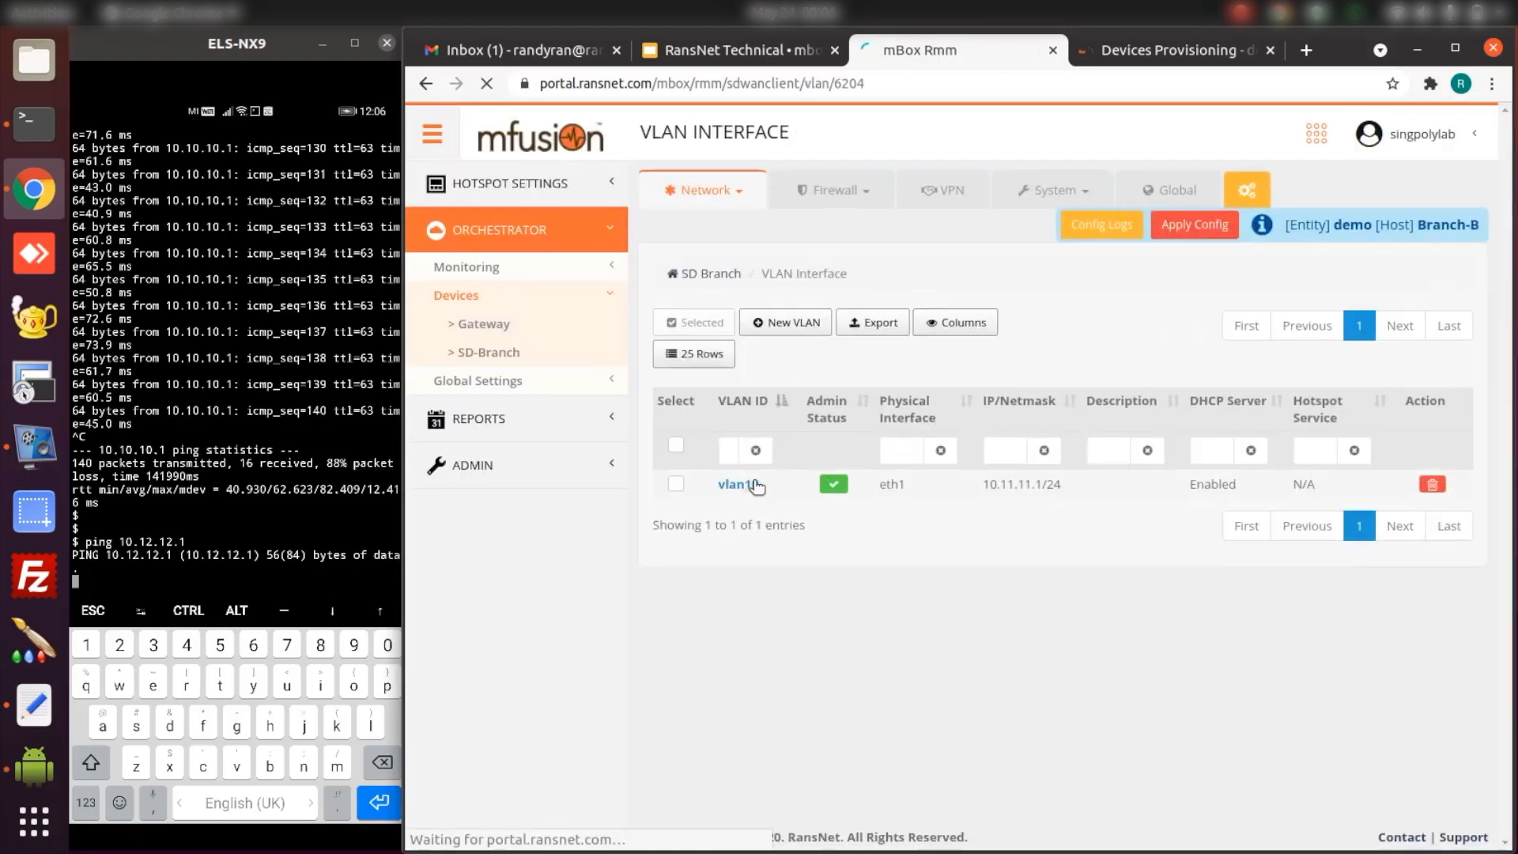
left_click(738, 485)
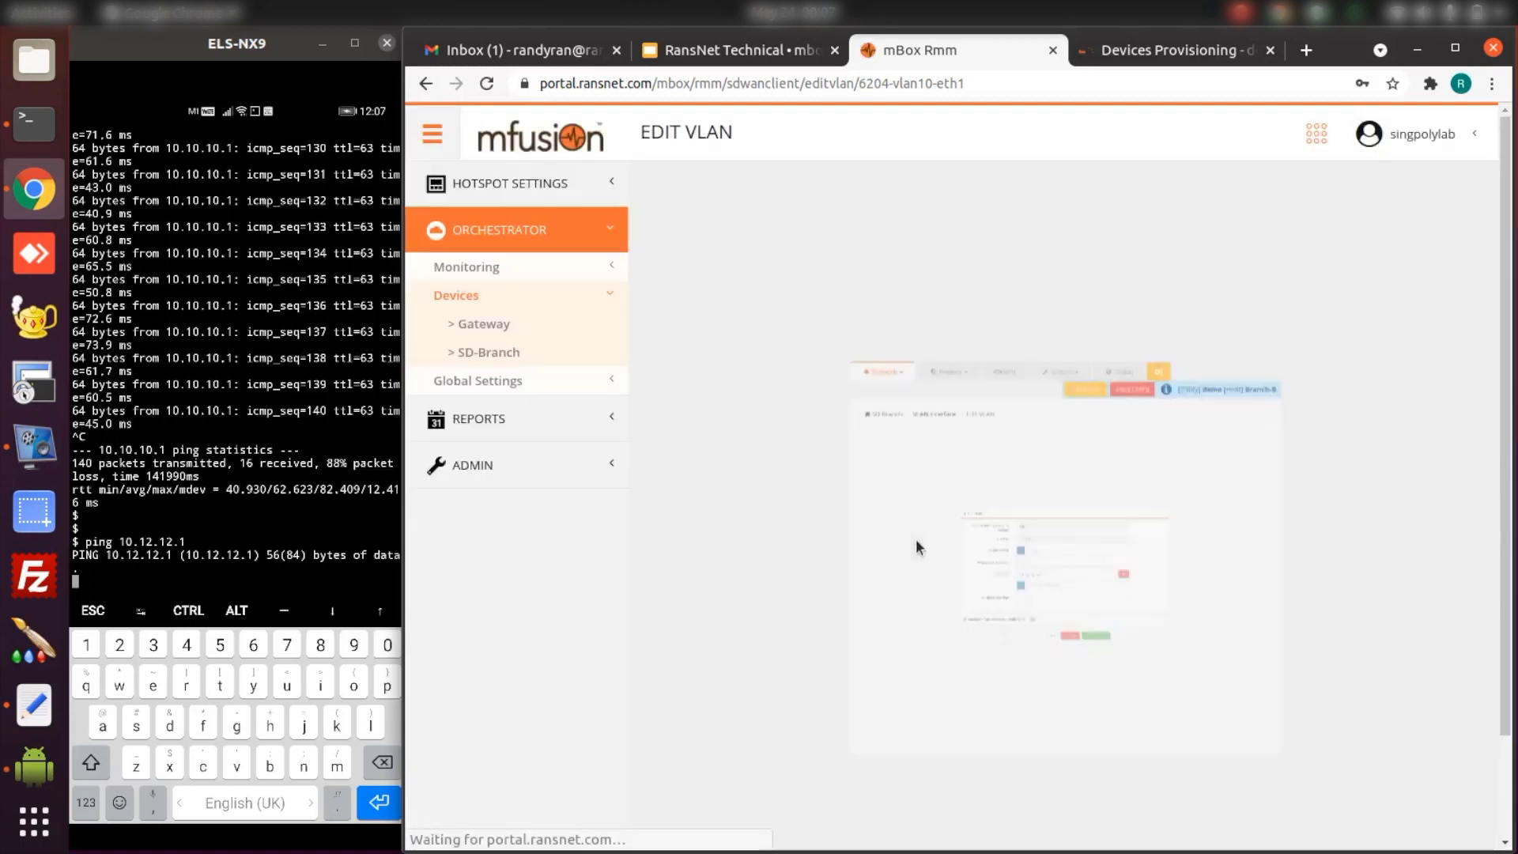
scroll(899, 587, "down", 4)
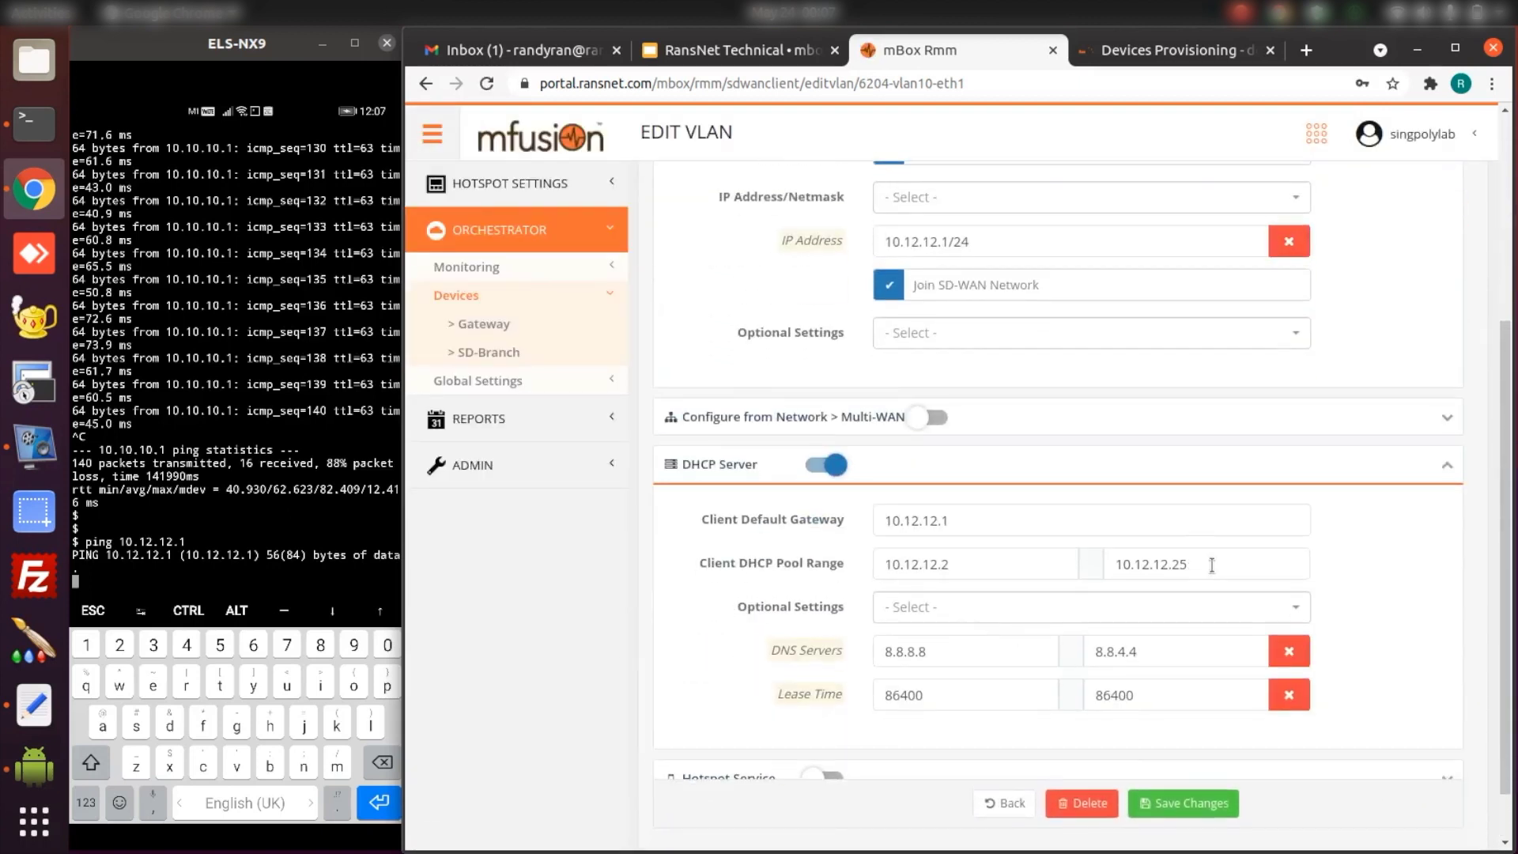
left_click(1188, 801)
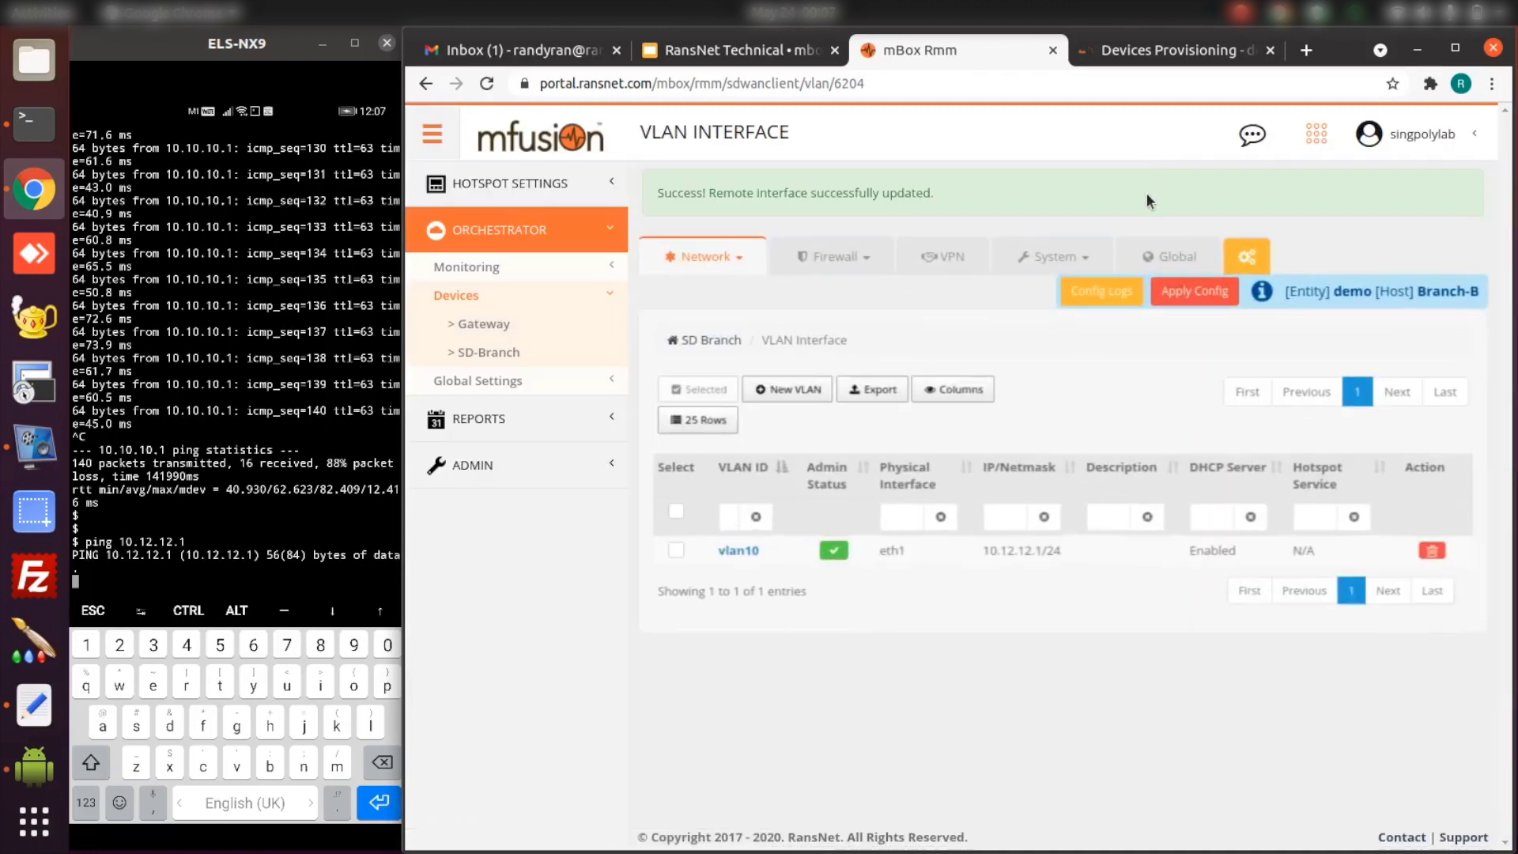
left_click(940, 256)
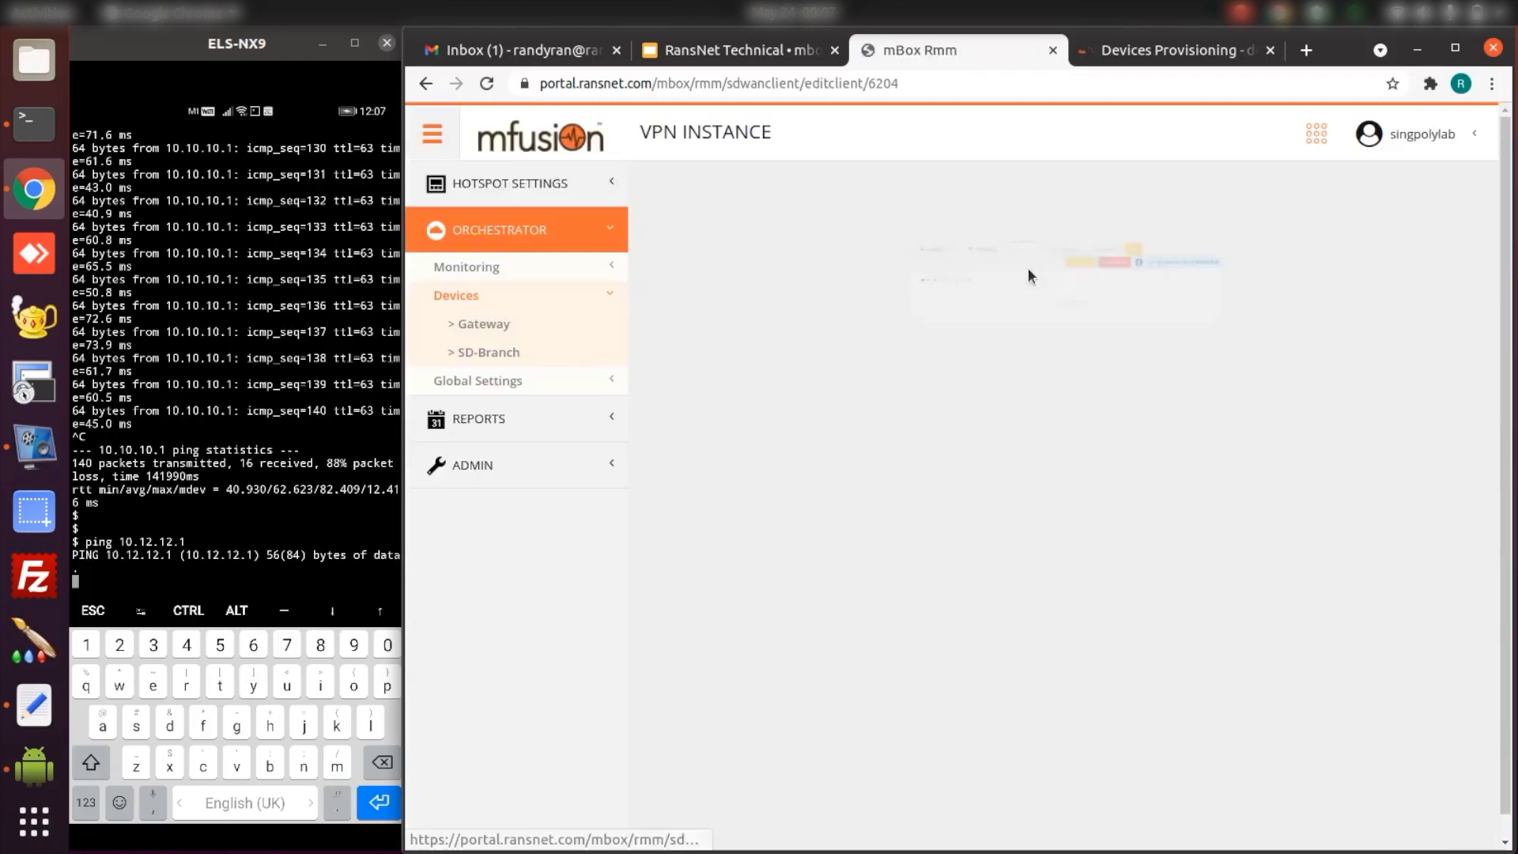
Assign DEMO-HQ Instance 1 to Branch-B's VPN settings and save the assignment
left_click(1060, 328)
left_click(956, 515)
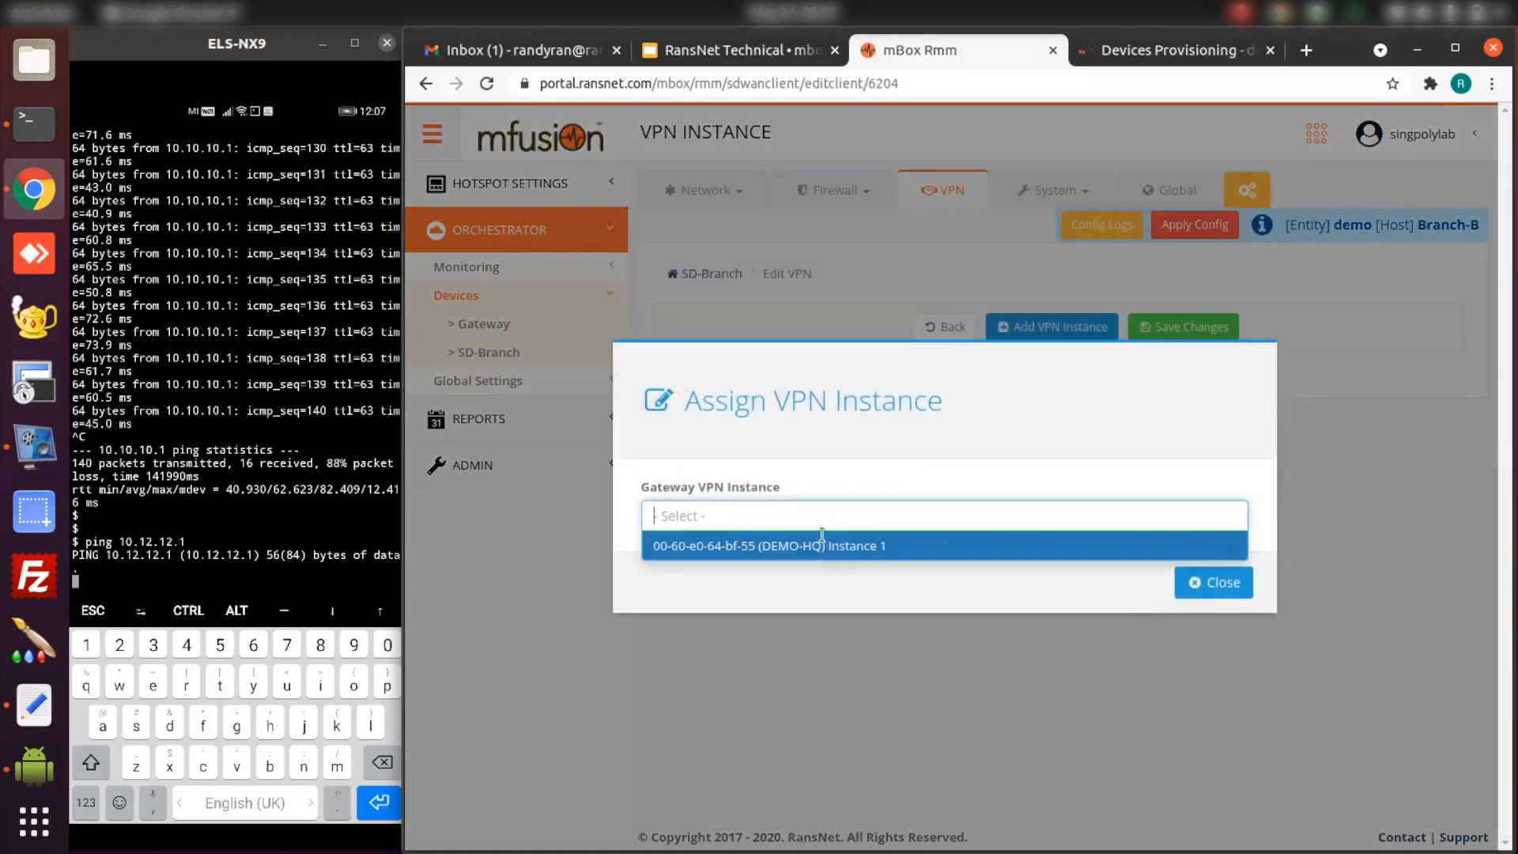
left_click(949, 542)
left_click(1208, 579)
left_click(1194, 377)
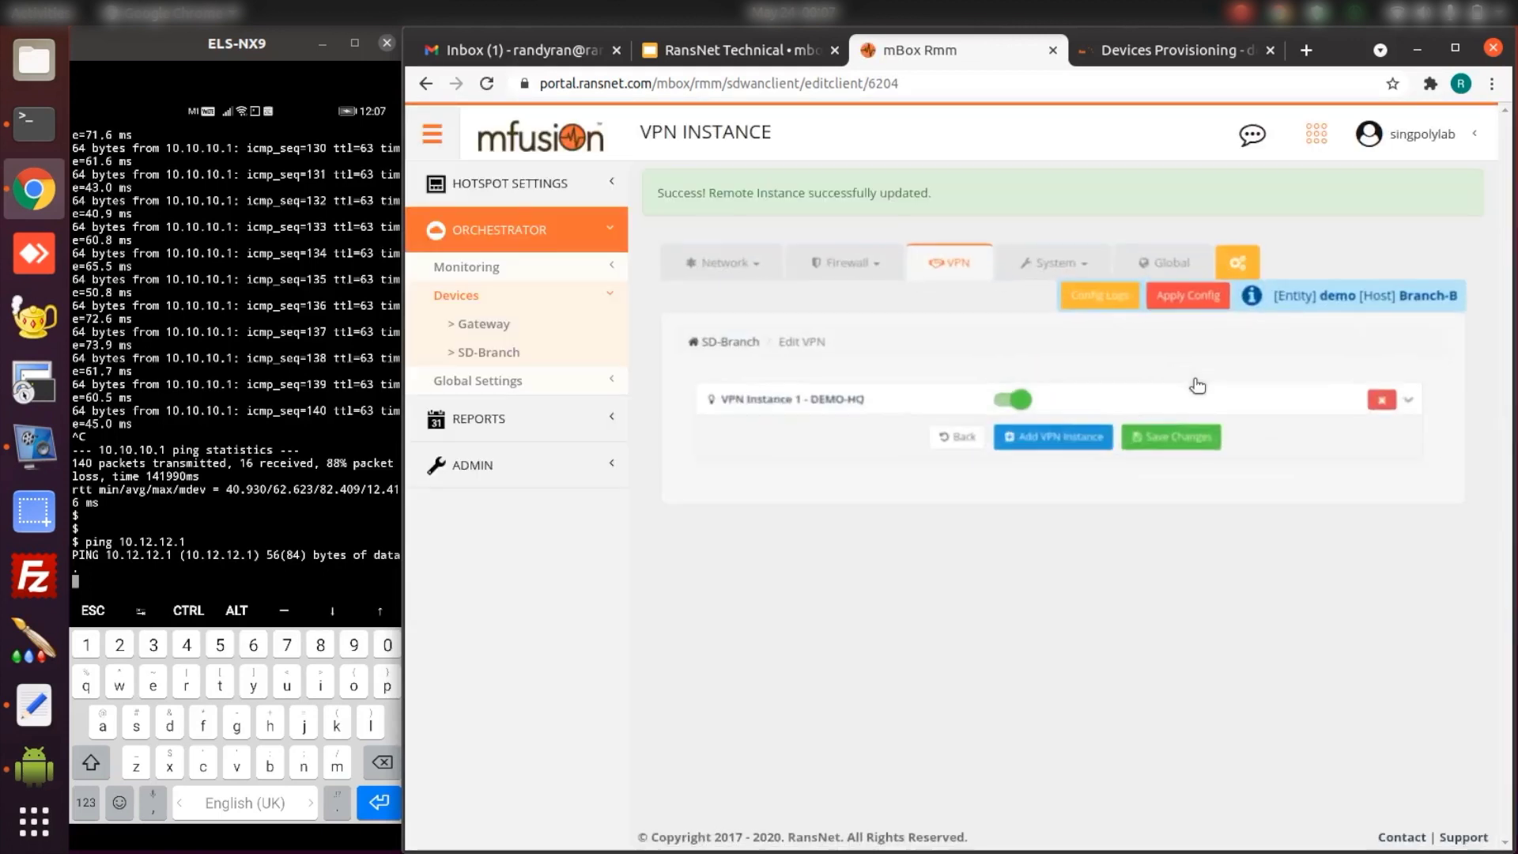
Push Branch-B's configuration and close the push log after it succeeds
left_click(1164, 227)
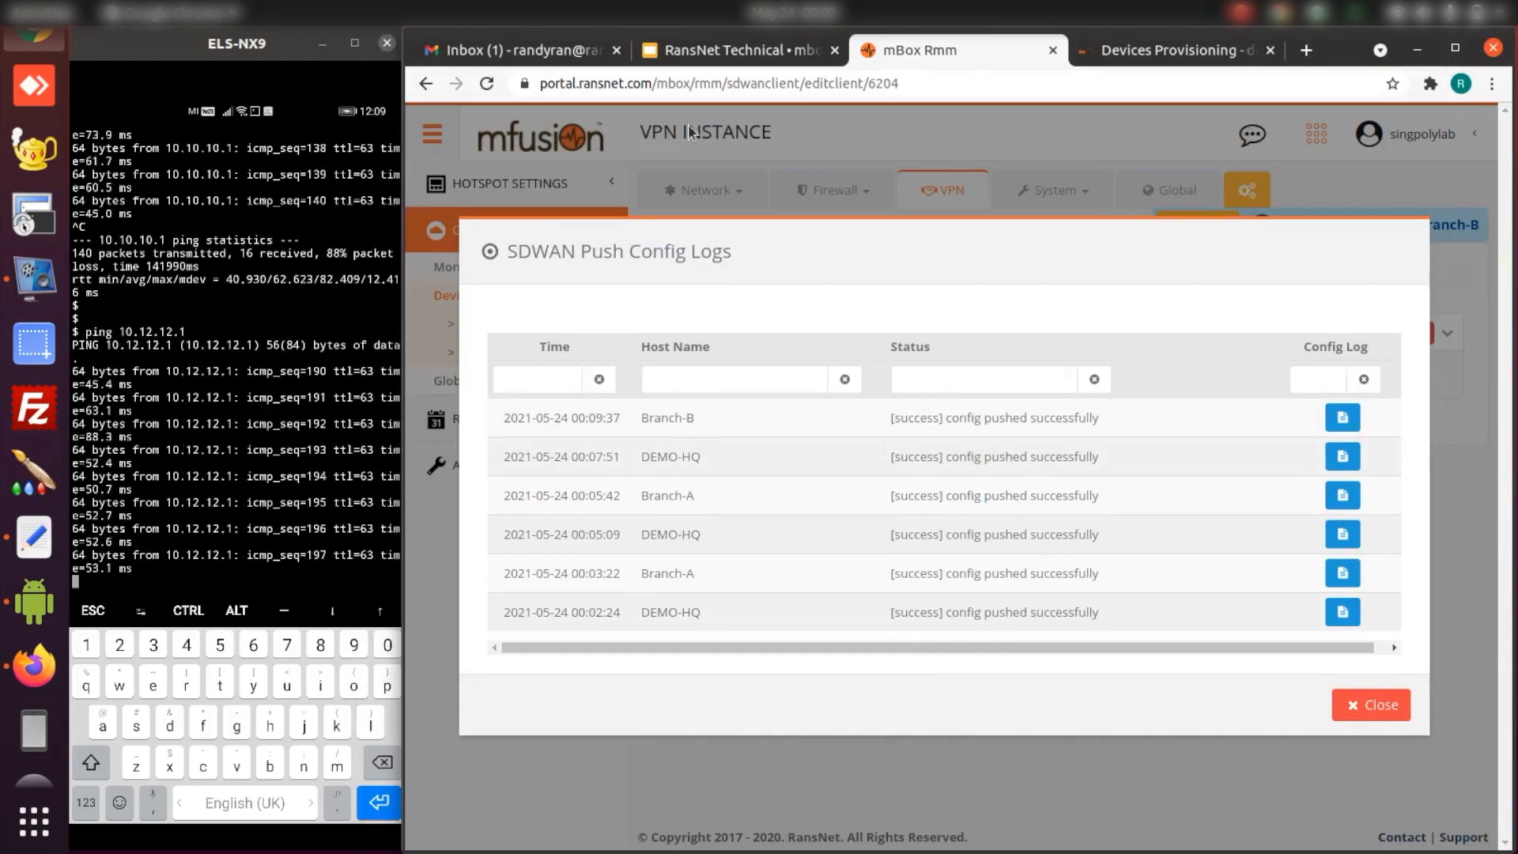
left_click(736, 50)
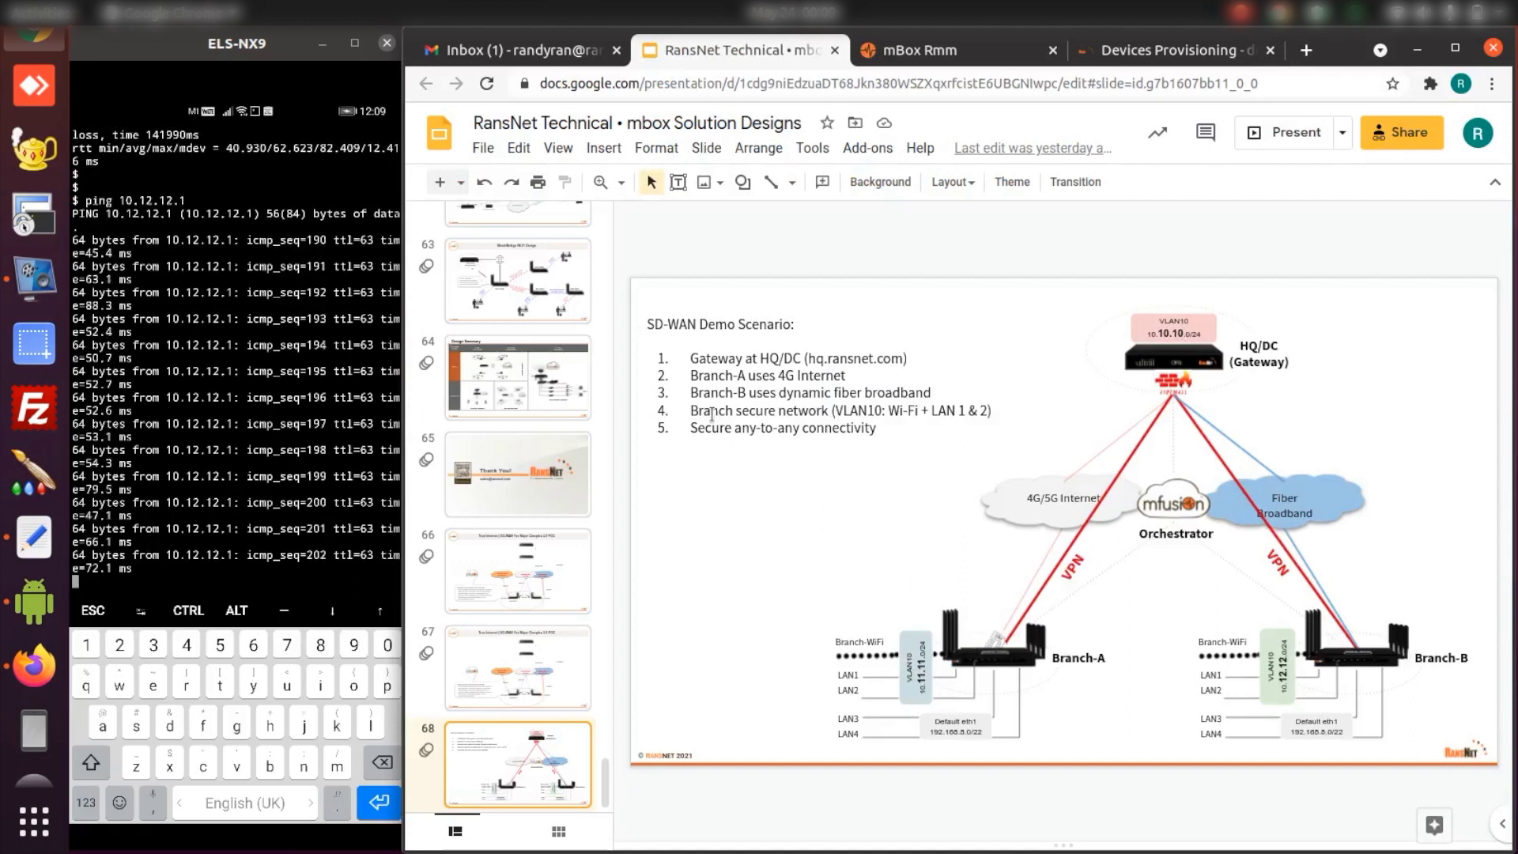
left_click(920, 48)
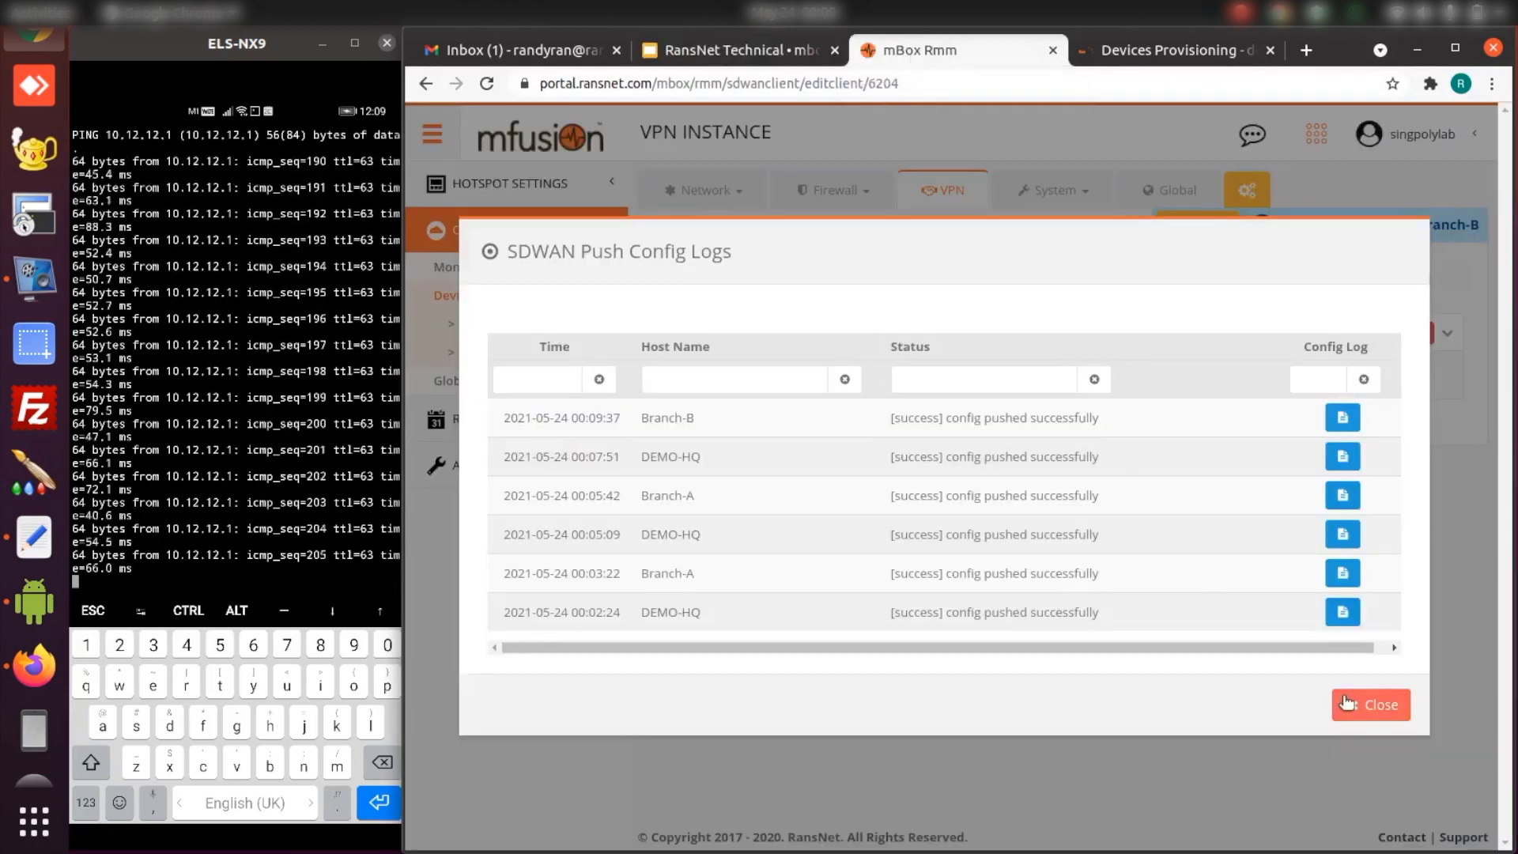
left_click(1372, 702)
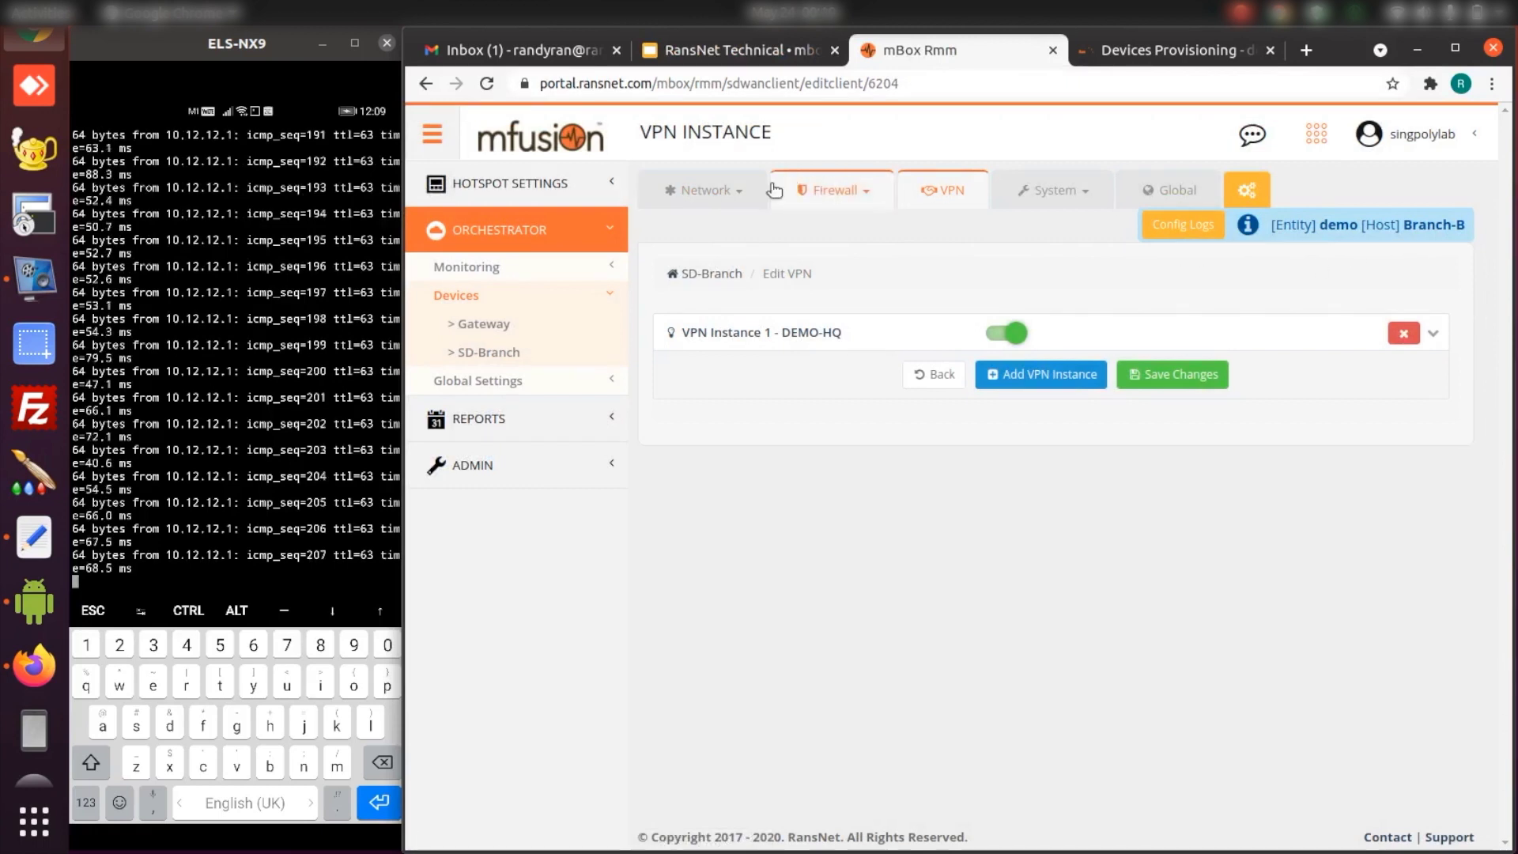
Review Branch-B's Wireless LAN and Switchport settings
left_click(715, 193)
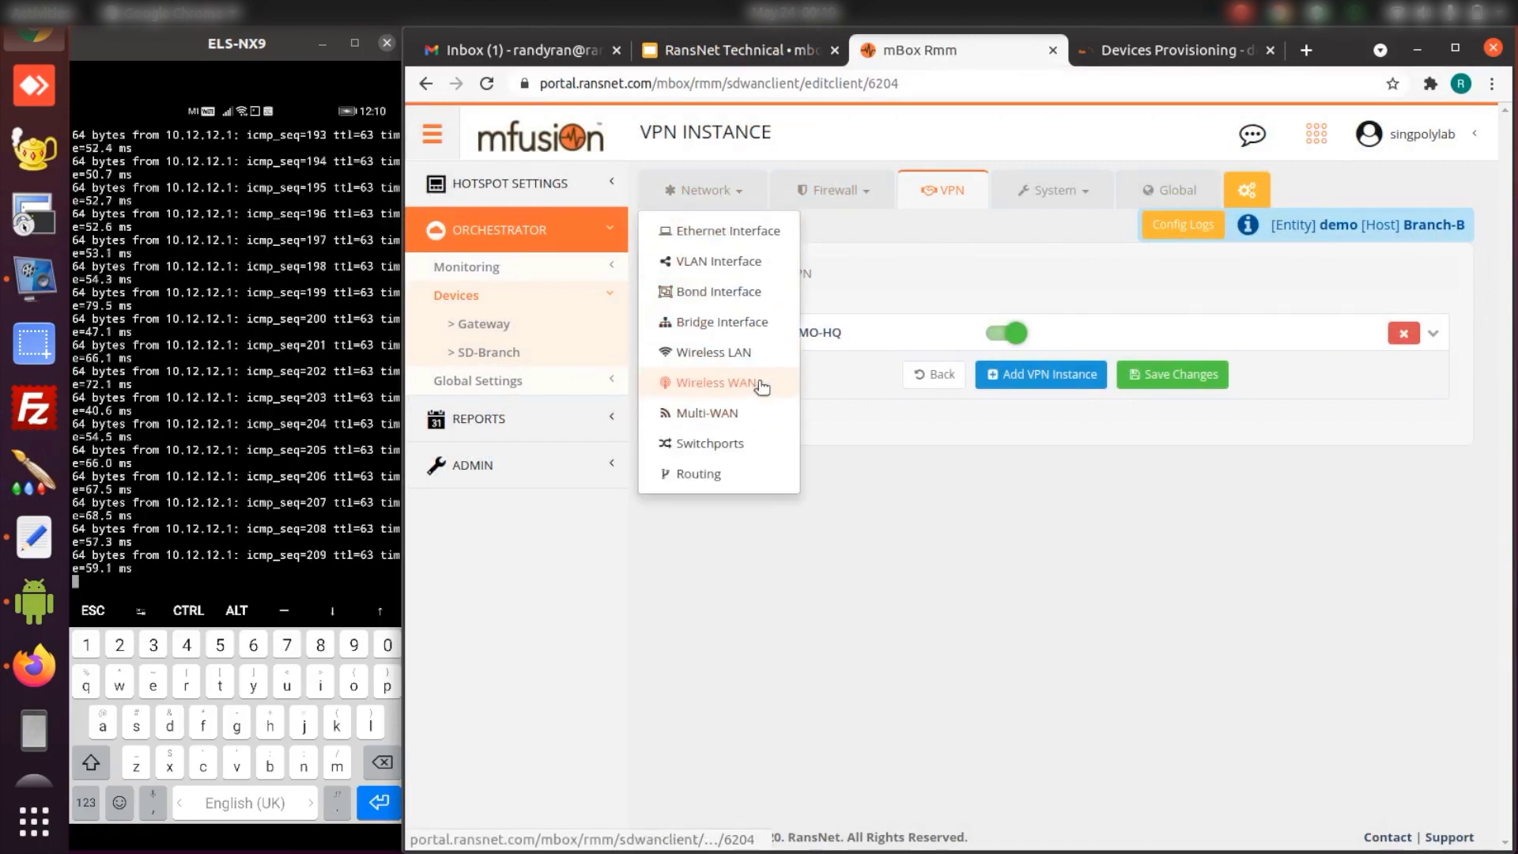
left_click(753, 352)
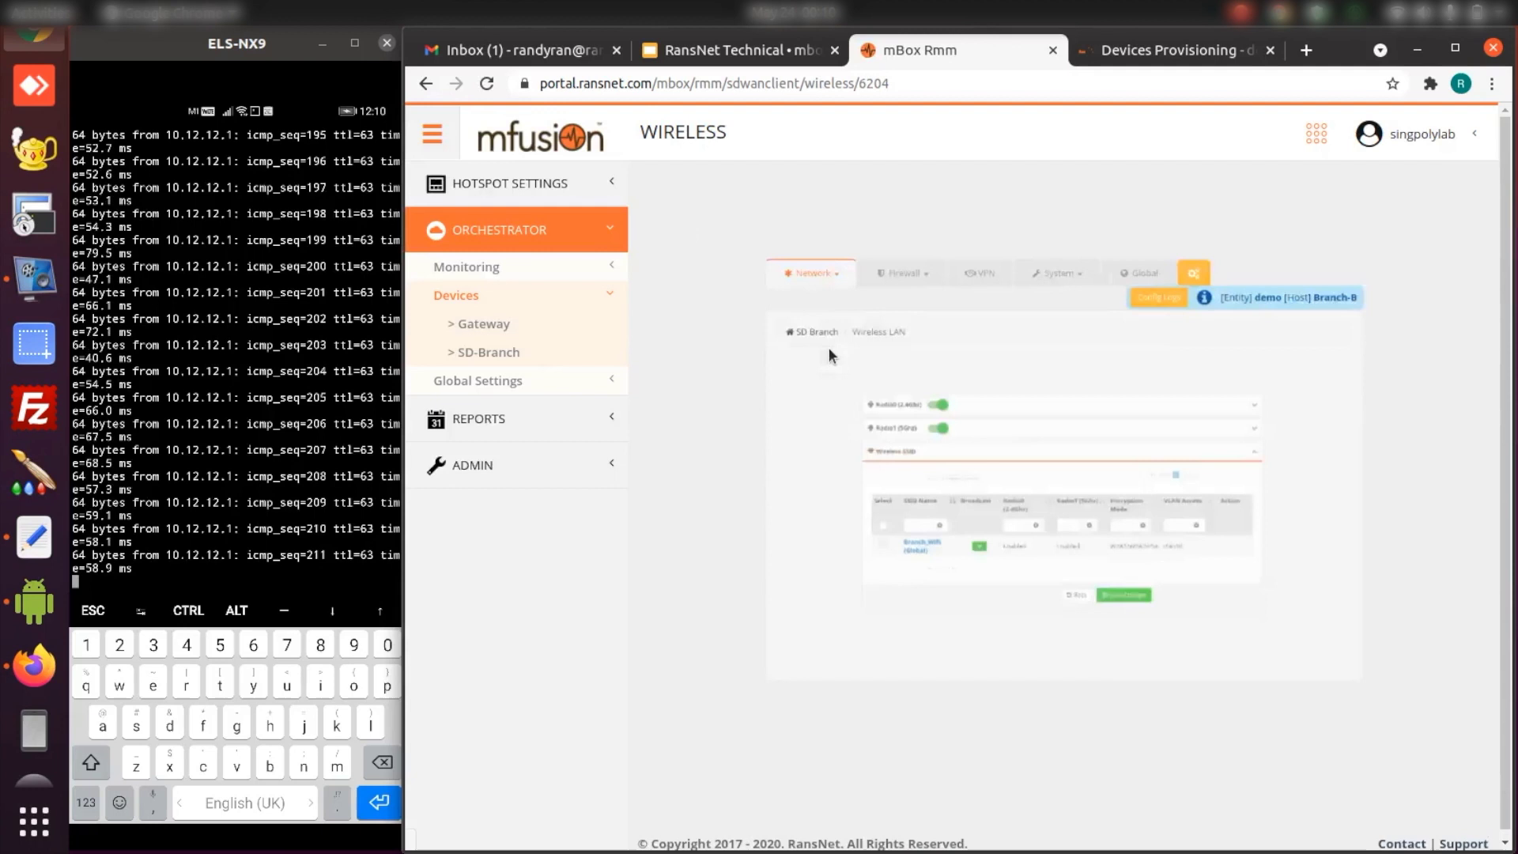
left_click(702, 190)
left_click(732, 443)
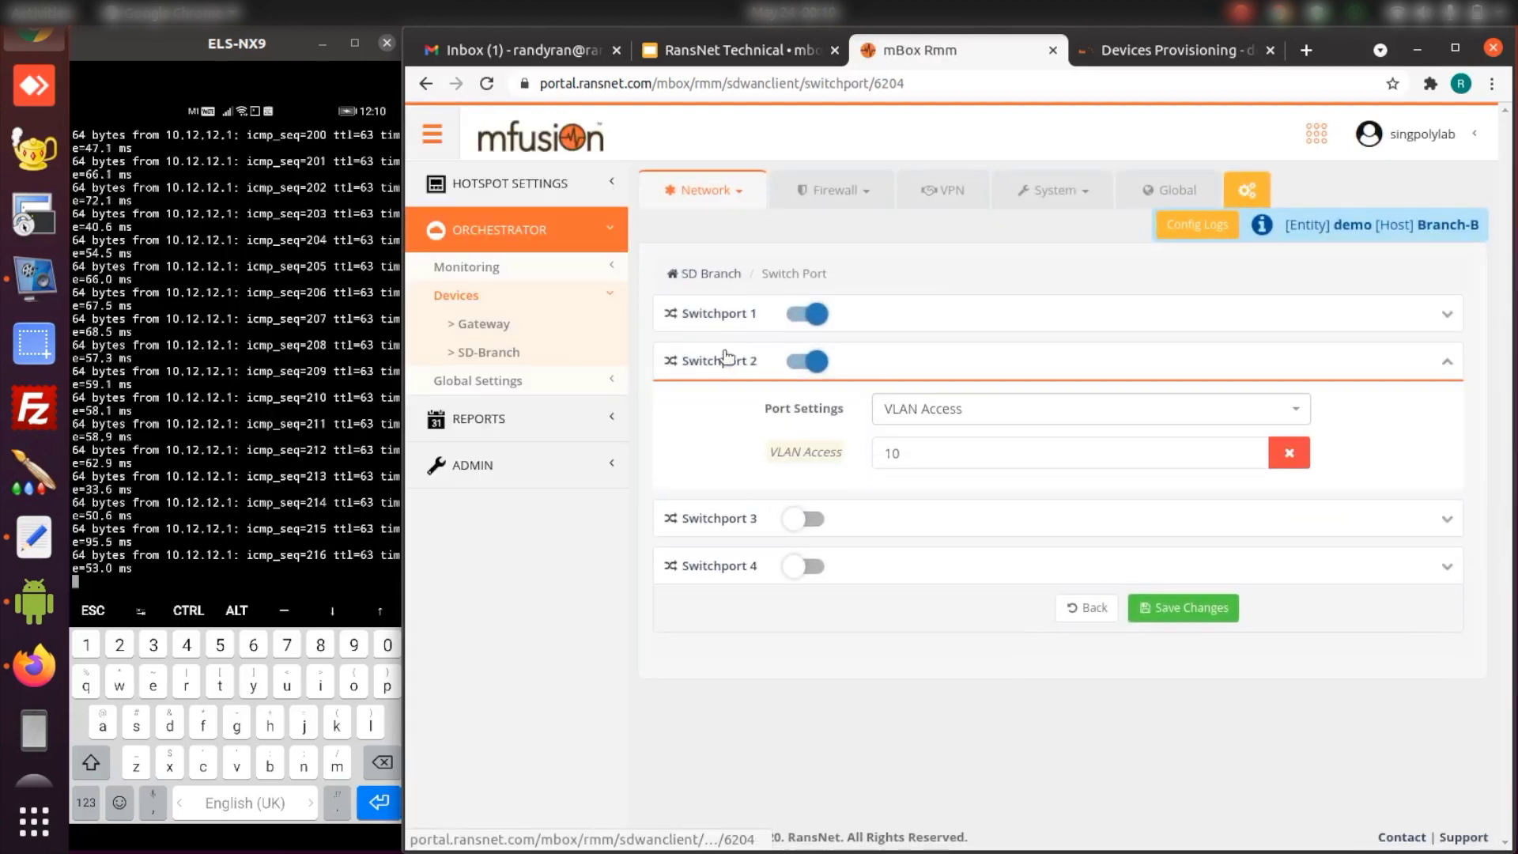
left_click(832, 190)
Inspect the SD-WAN topology map's two branch tunnels to DEMO-HQ, then view the empty Alerts list
left_click(859, 290)
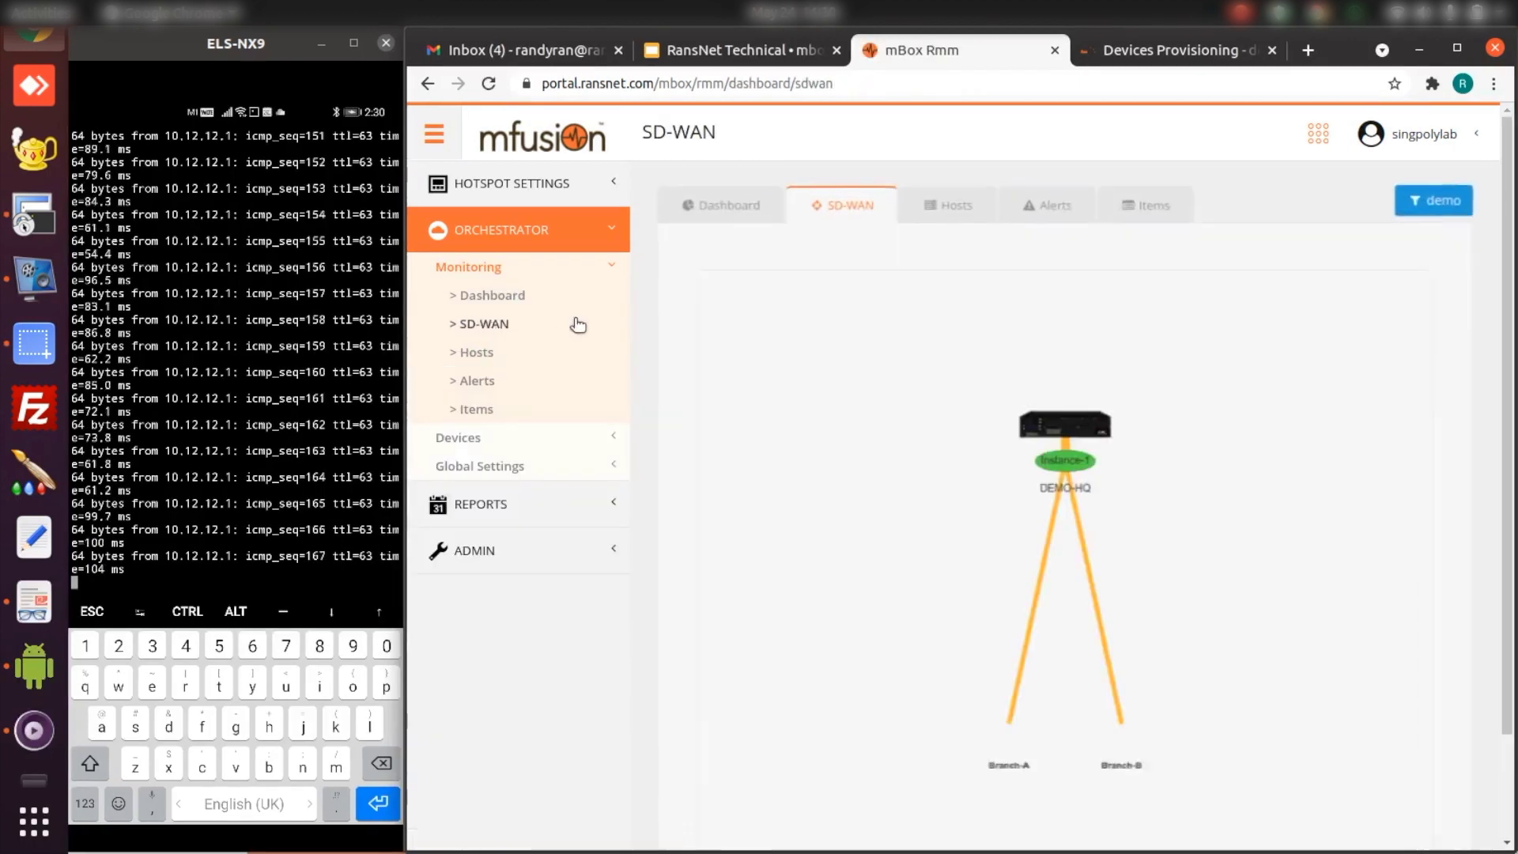
left_click_drag(853, 496, 800, 467)
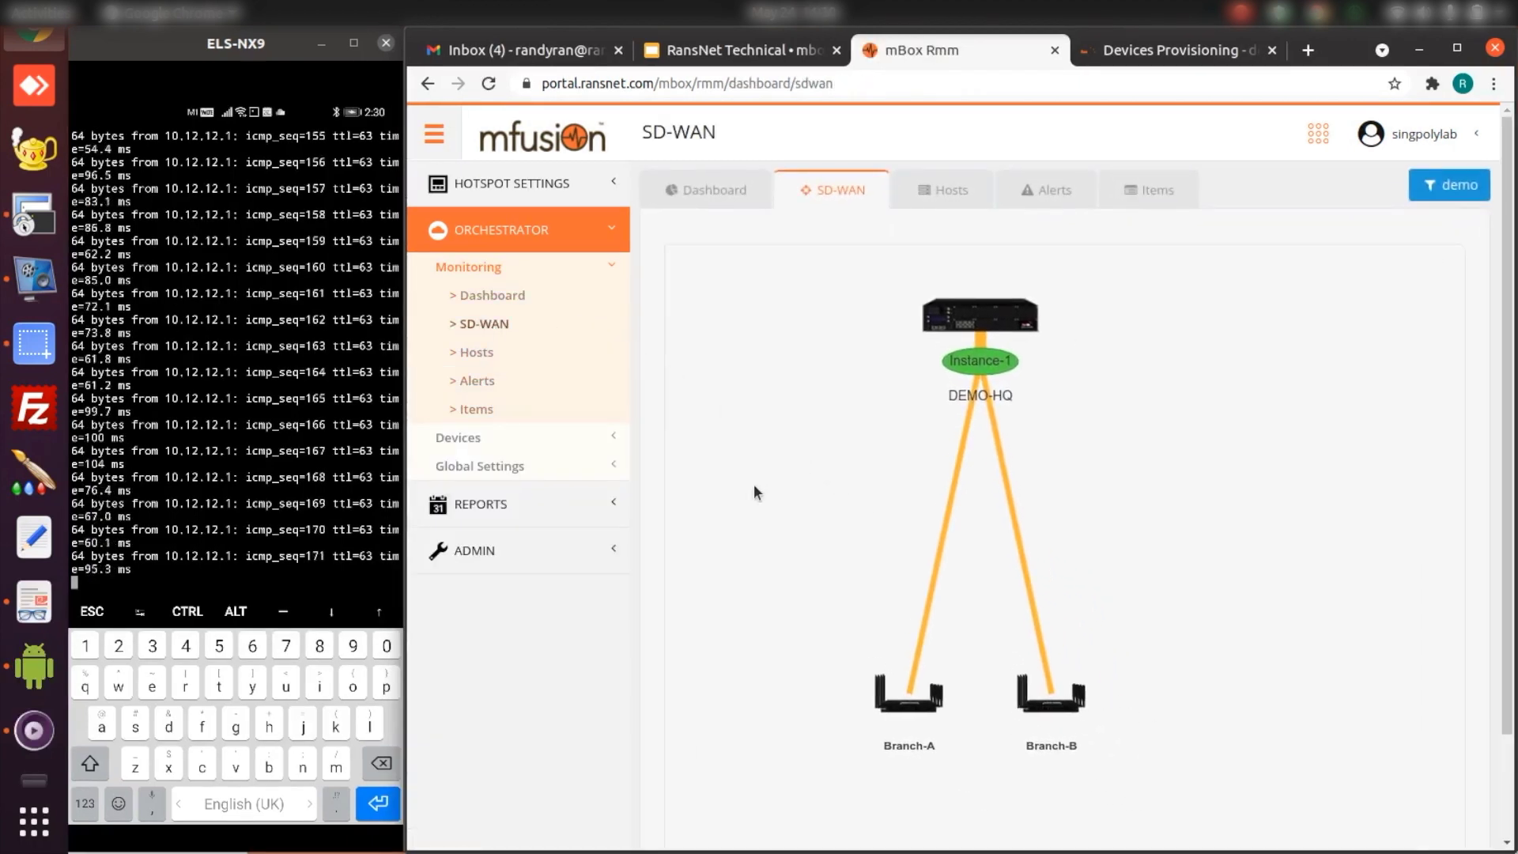
mouse_move(939, 557)
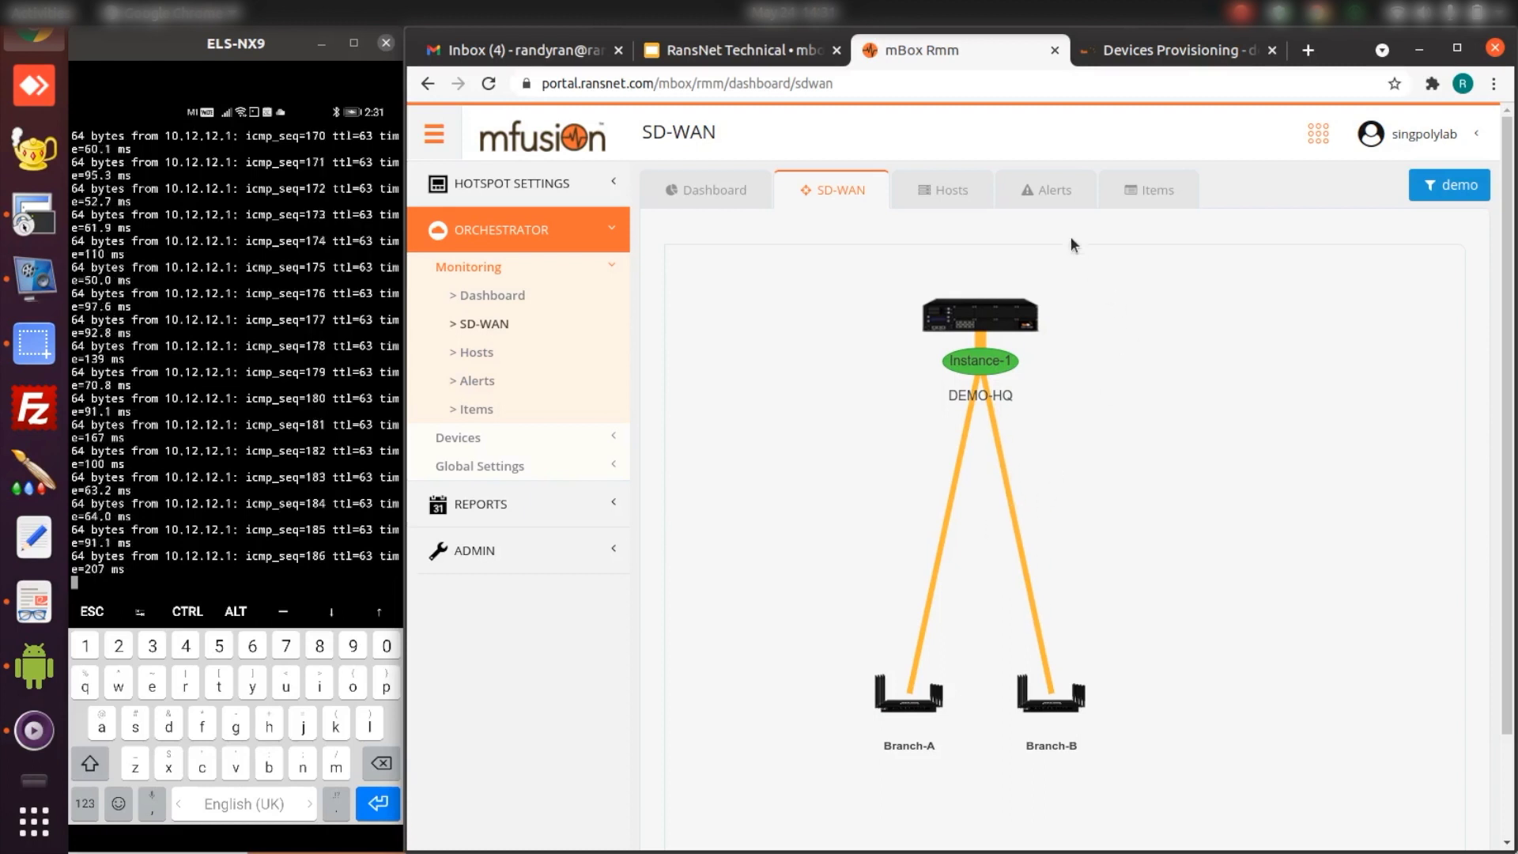
left_click(1042, 190)
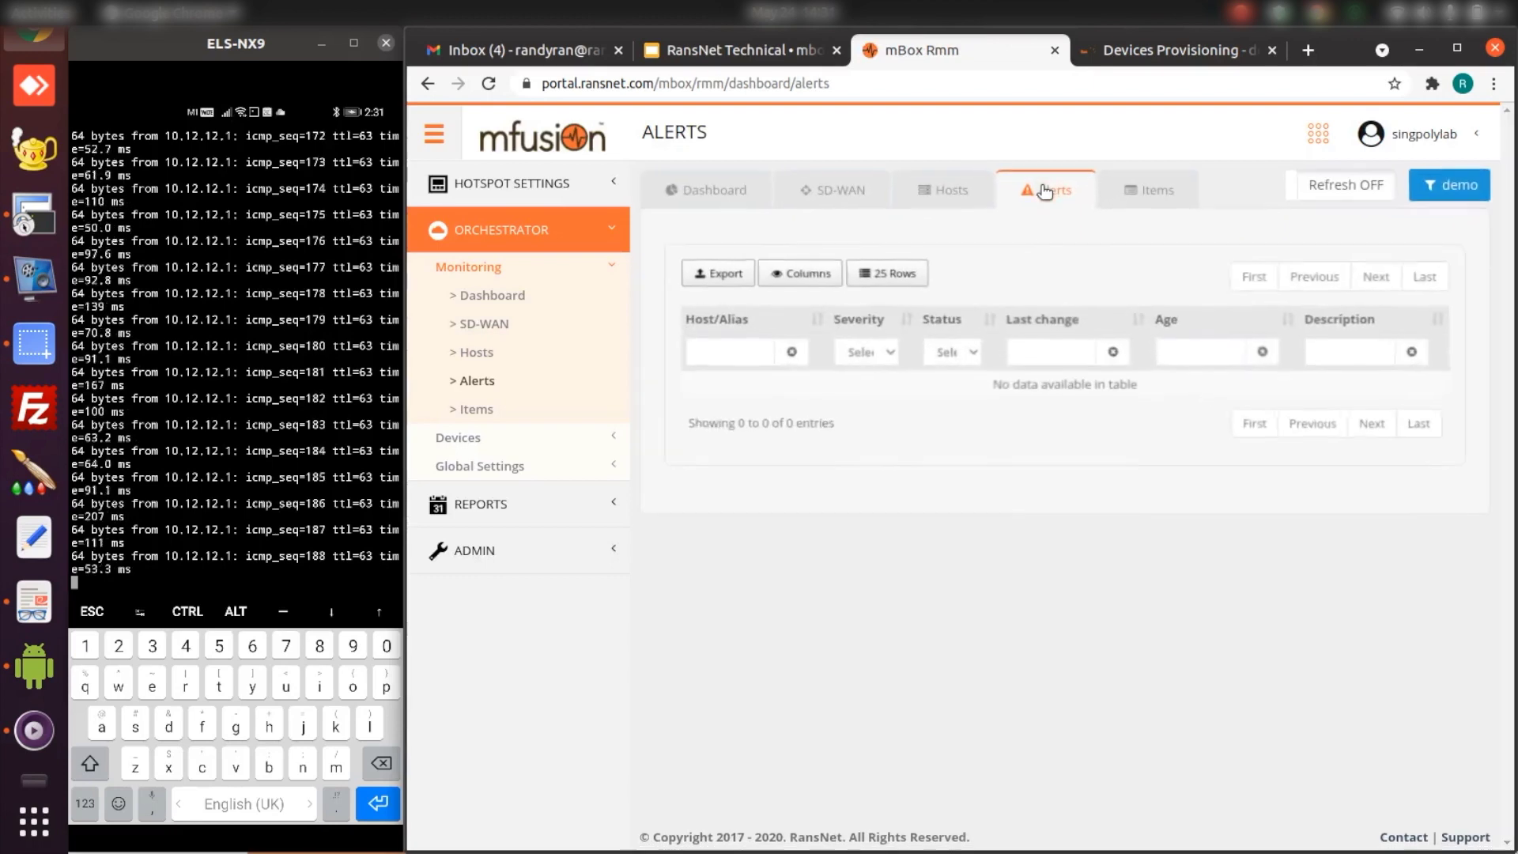